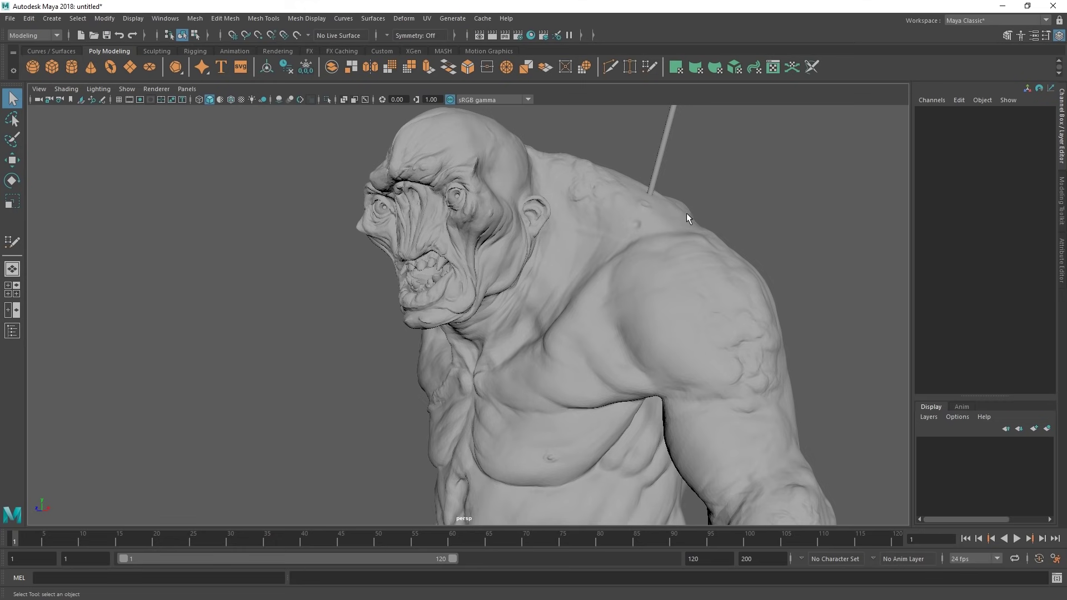
# Examine the decimated cave troll sculpt around the head and shoulder, selecting it to inspect its dense wireframe.
pyautogui.keyDown('alt'); pyautogui.moveTo(525, 206); pyautogui.dragTo(550, 231); pyautogui.keyUp('alt')
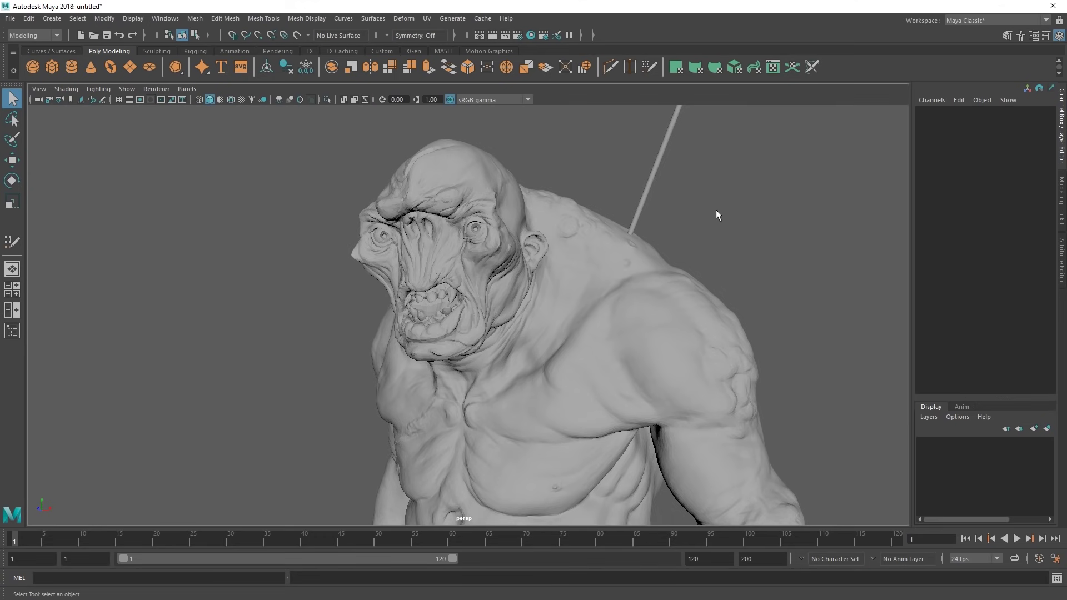
pyautogui.click(653, 259)
pyautogui.keyDown('alt'); pyautogui.moveTo(653, 259); pyautogui.dragTo(707, 202); pyautogui.keyUp('alt')
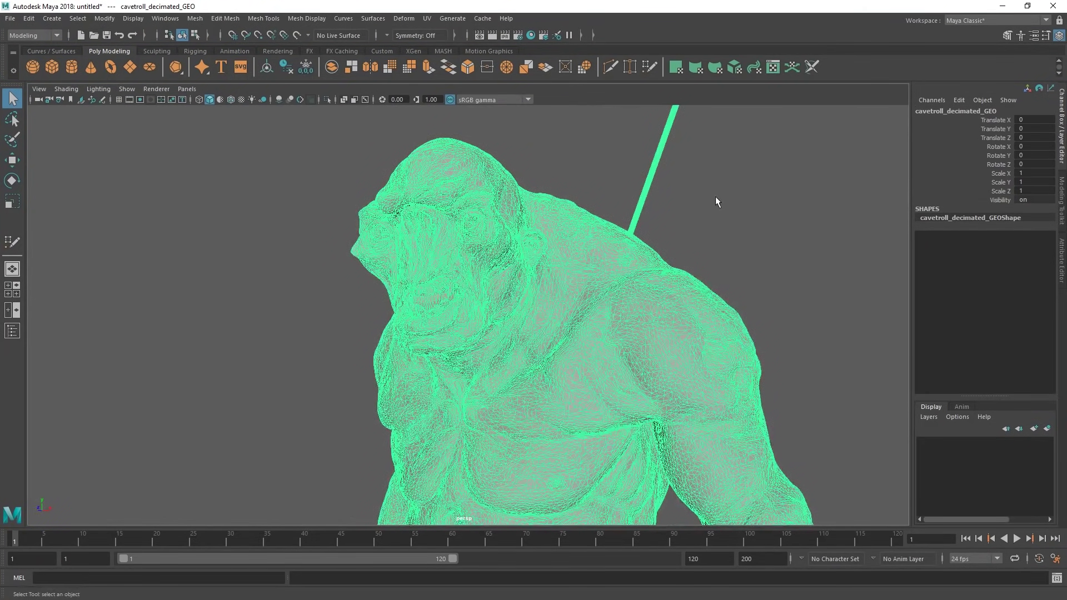
pyautogui.click(694, 210)
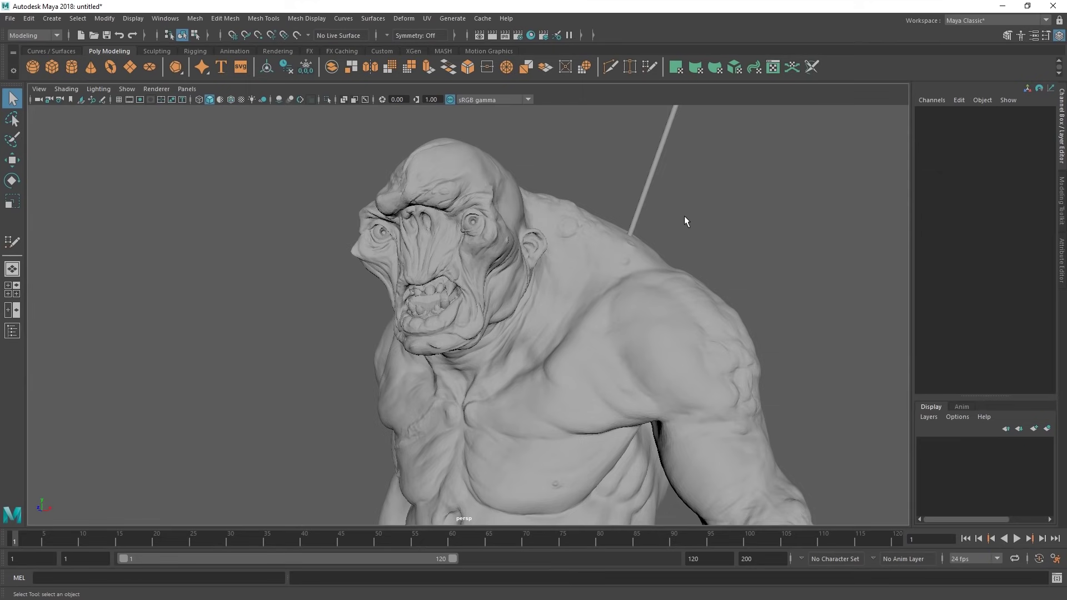
pyautogui.keyDown('alt'); pyautogui.moveTo(433, 244); pyautogui.dragTo(631, 217, button='right'); pyautogui.keyUp('alt')
pyautogui.keyDown('alt'); pyautogui.moveTo(630, 216); pyautogui.dragTo(489, 270, button='middle'); pyautogui.keyUp('alt')
pyautogui.keyDown('alt'); pyautogui.moveTo(617, 252); pyautogui.dragTo(582, 251, button='right'); pyautogui.keyUp('alt')
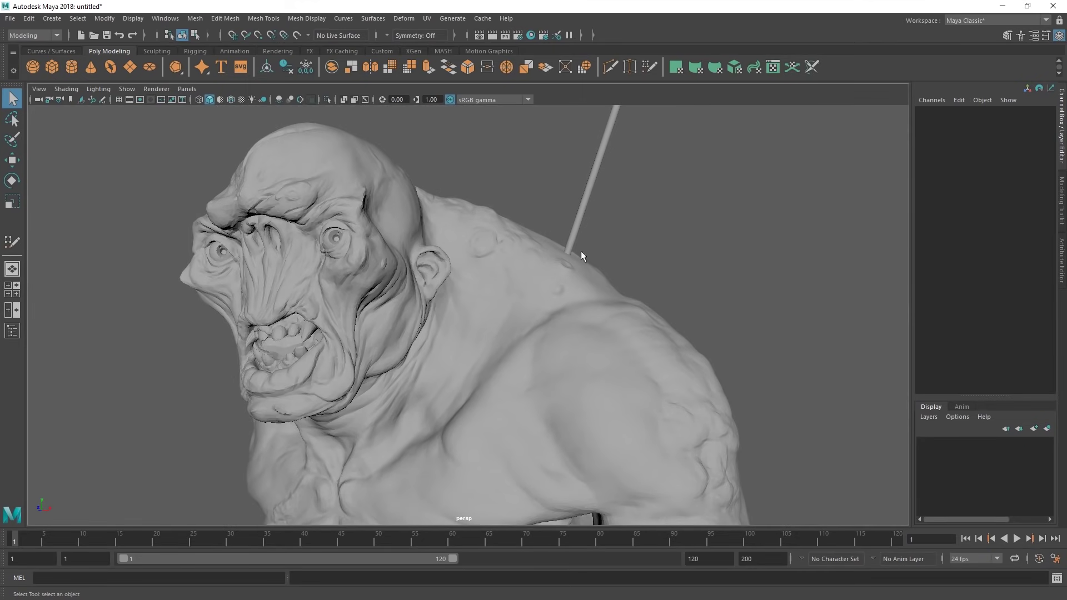
pyautogui.click(562, 288)
pyautogui.click(636, 262)
pyautogui.keyDown('alt'); pyautogui.moveTo(570, 274); pyautogui.dragTo(527, 267); pyautogui.keyUp('alt')
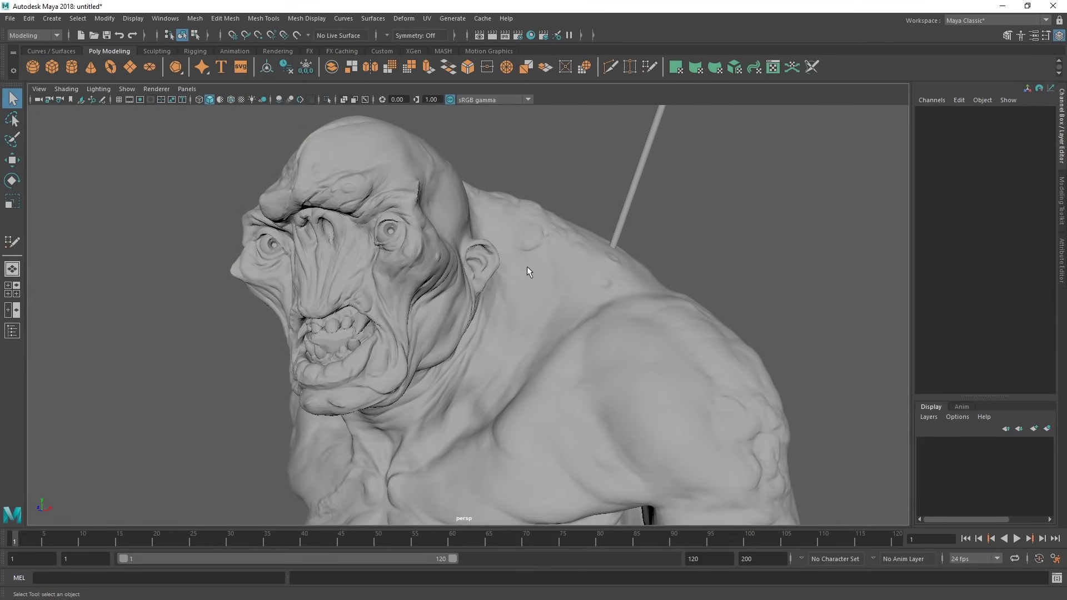
# Make the cavetroll_decimated_GEO mesh a live surface for retopology.
pyautogui.click(405, 193)
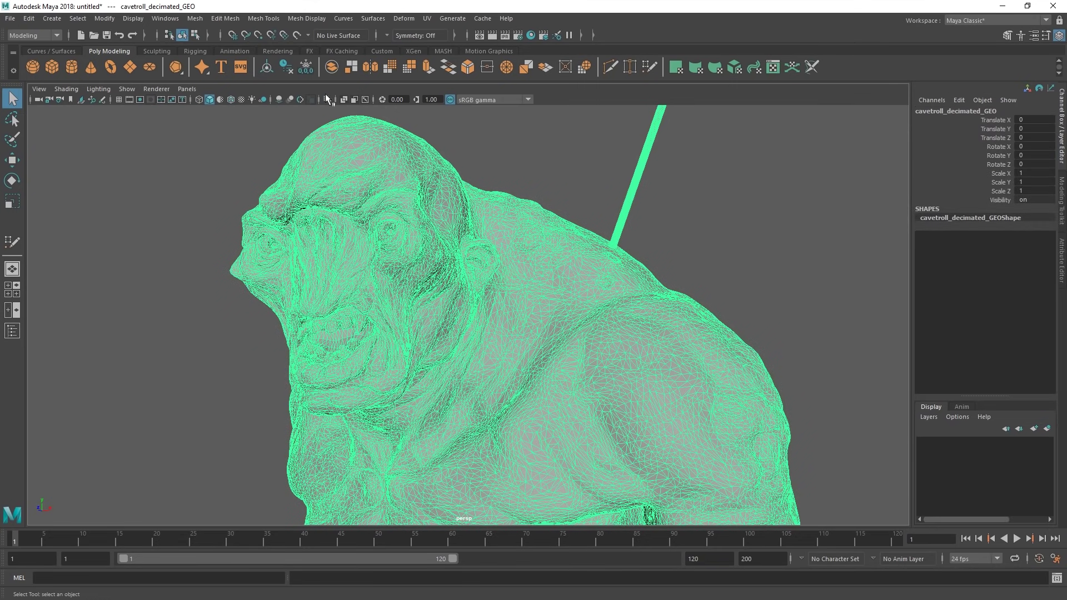
pyautogui.click(296, 35)
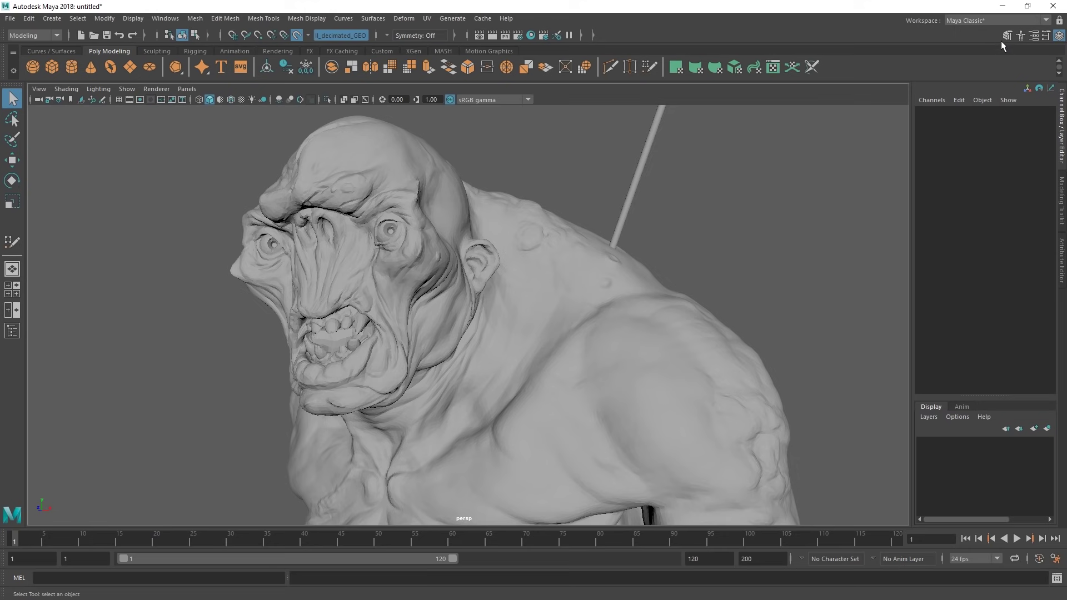
pyautogui.moveTo(540, 268); pyautogui.dragTo(486, 306)
pyautogui.moveTo(514, 232)
pyautogui.keyDown('alt'); pyautogui.mouseDown()
pyautogui.moveTo(503, 232)
pyautogui.moveTo(548, 219)
pyautogui.moveTo(531, 239)
pyautogui.mouseUp(); pyautogui.keyUp('alt')
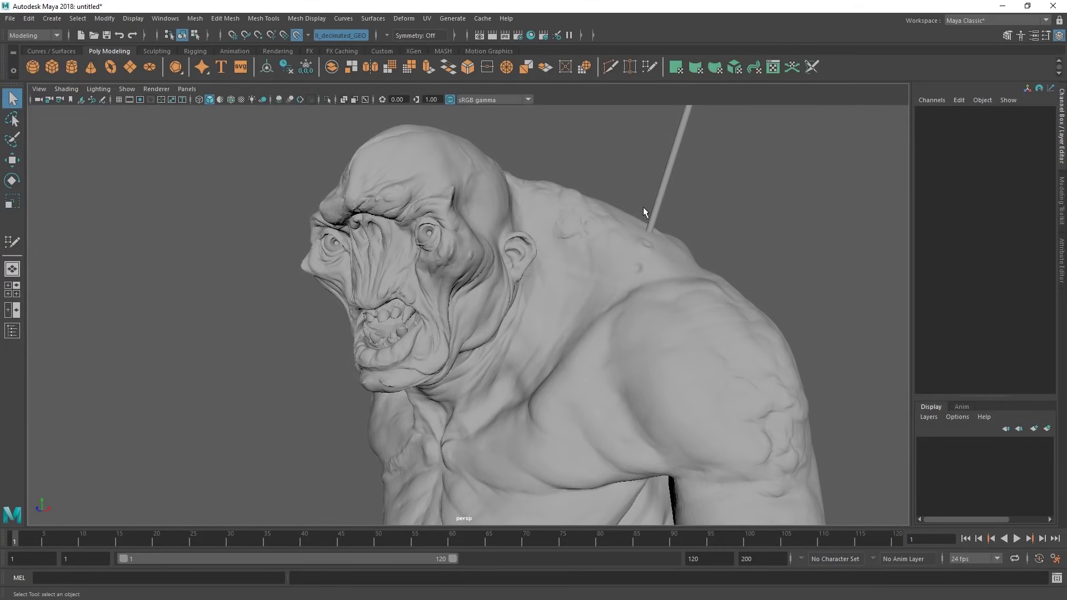
# Activate the Quad Draw tool for drawing new topology over the troll's shoulder.
pyautogui.click(1007, 36)
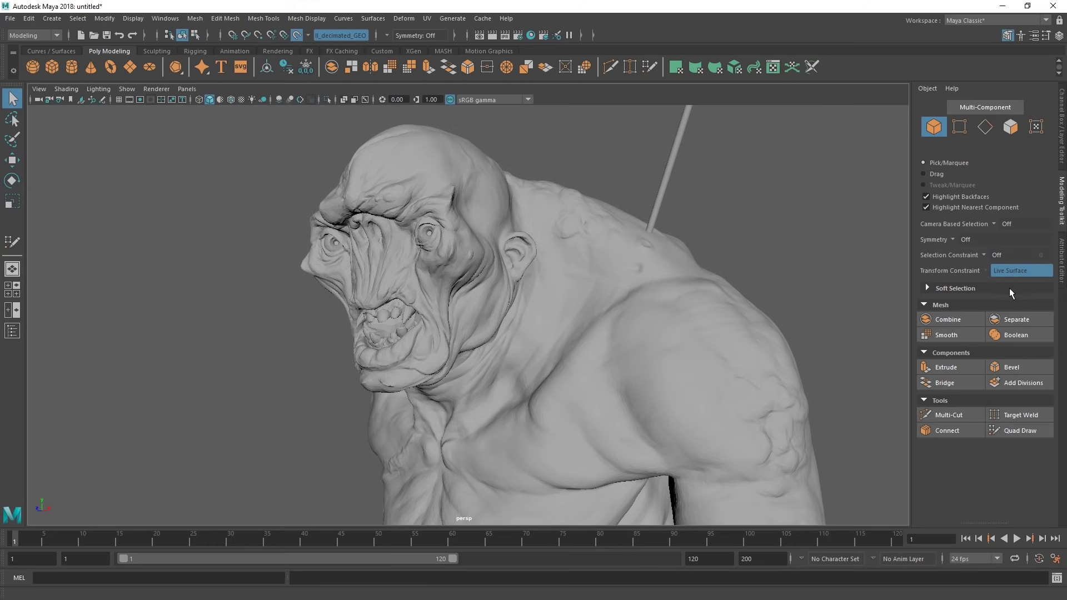
pyautogui.click(1012, 430)
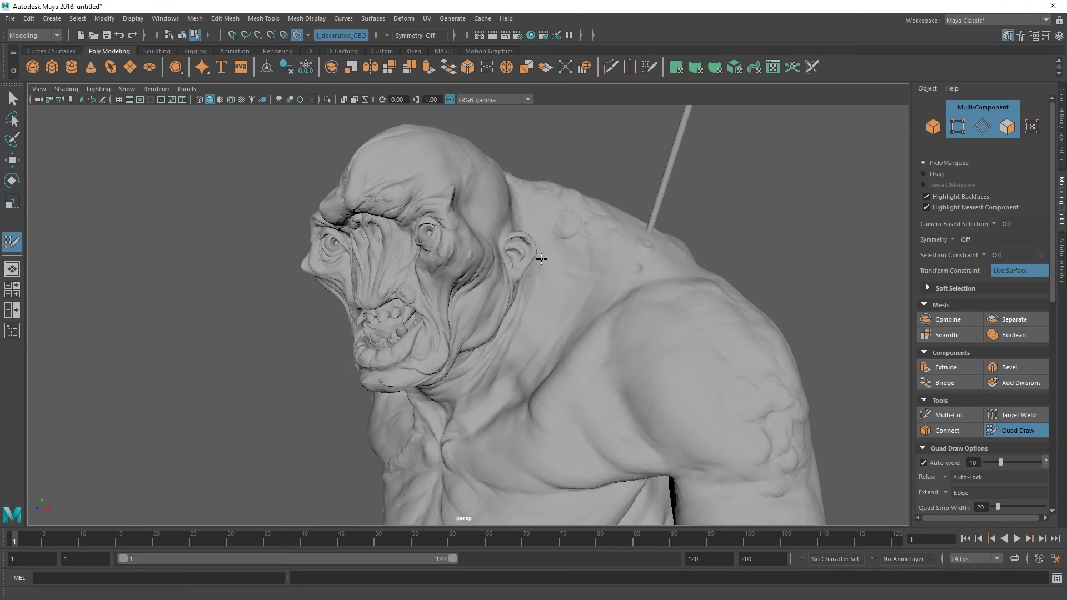
pyautogui.keyDown('alt'); pyautogui.moveTo(543, 258); pyautogui.dragTo(656, 314, button='right'); pyautogui.keyUp('alt')
pyautogui.keyDown('alt'); pyautogui.moveTo(656, 314); pyautogui.dragTo(578, 250, button='middle'); pyautogui.keyUp('alt')
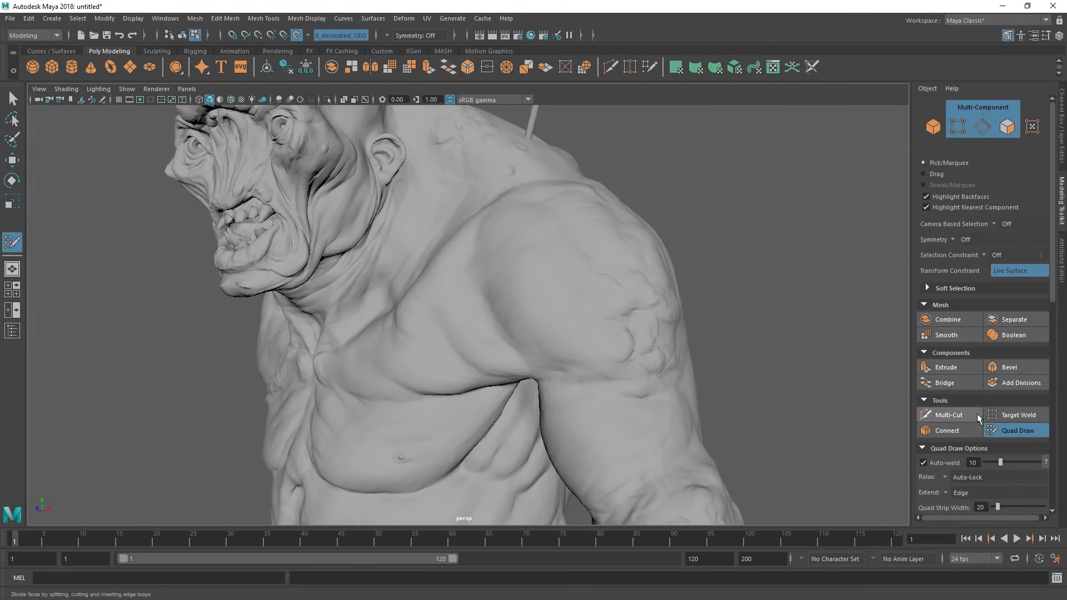
# Review the Quad Draw options and its list of keyboard and mouse shortcuts.
pyautogui.moveTo(1052, 279); pyautogui.dragTo(1052, 359)
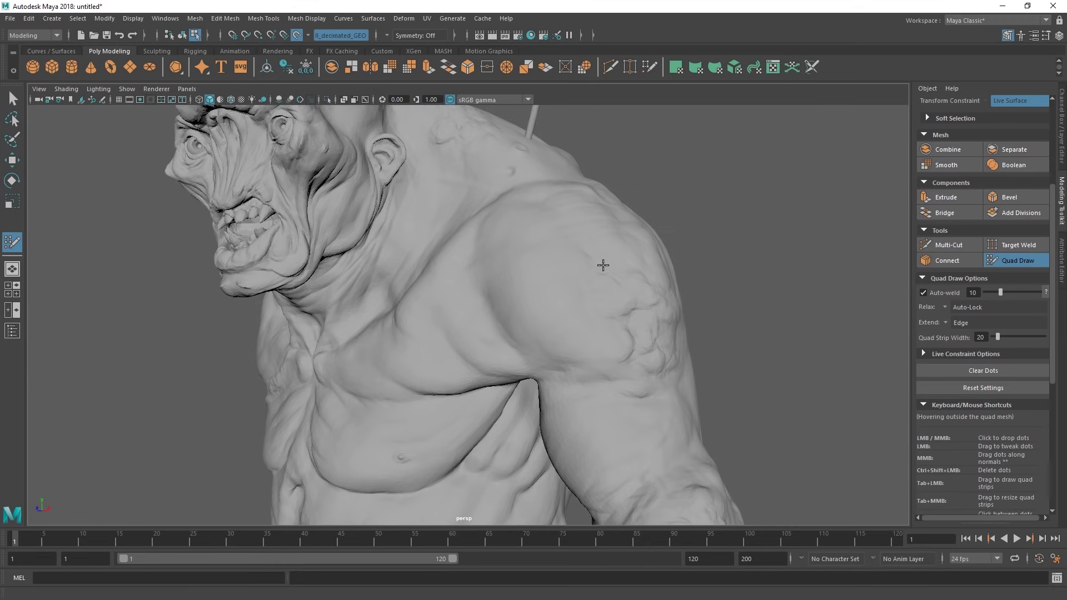
pyautogui.keyDown('alt'); pyautogui.moveTo(601, 262); pyautogui.dragTo(621, 287); pyautogui.keyUp('alt')
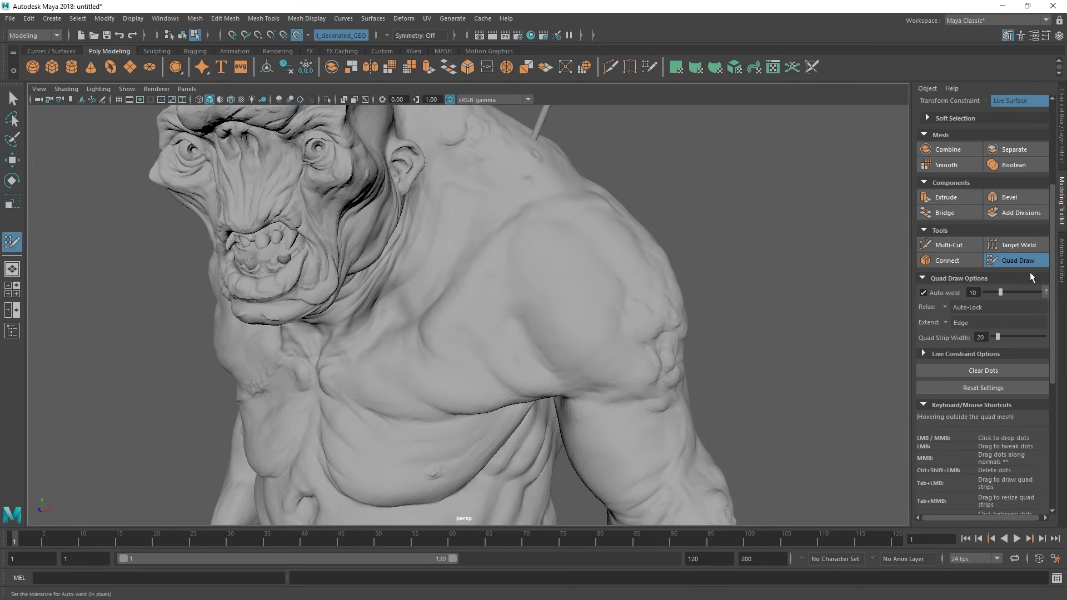
pyautogui.scroll(-5, 1022, 319)
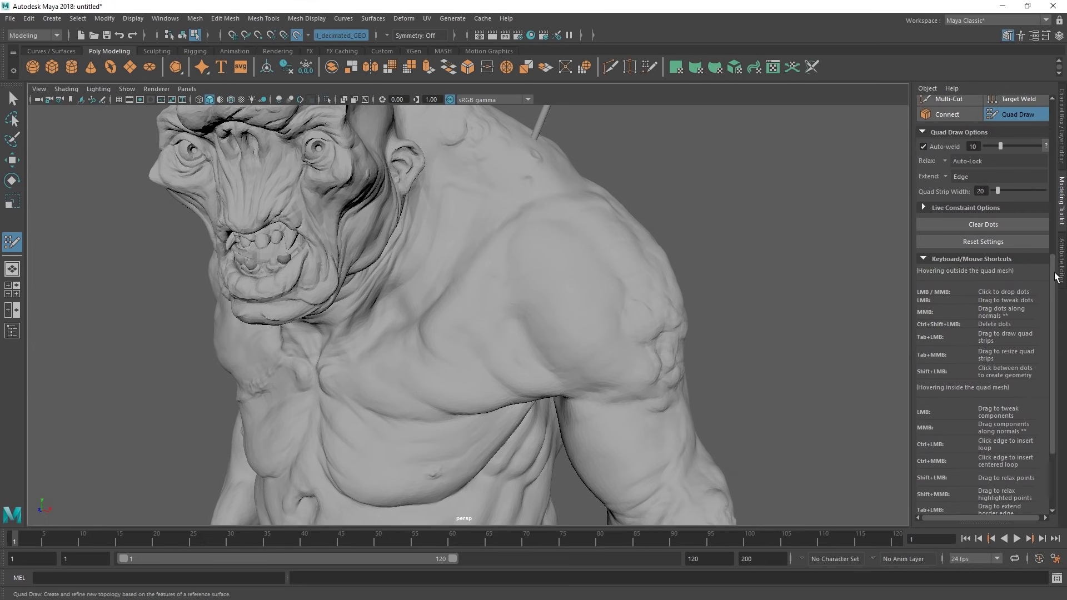
pyautogui.moveTo(1056, 275); pyautogui.dragTo(1055, 293)
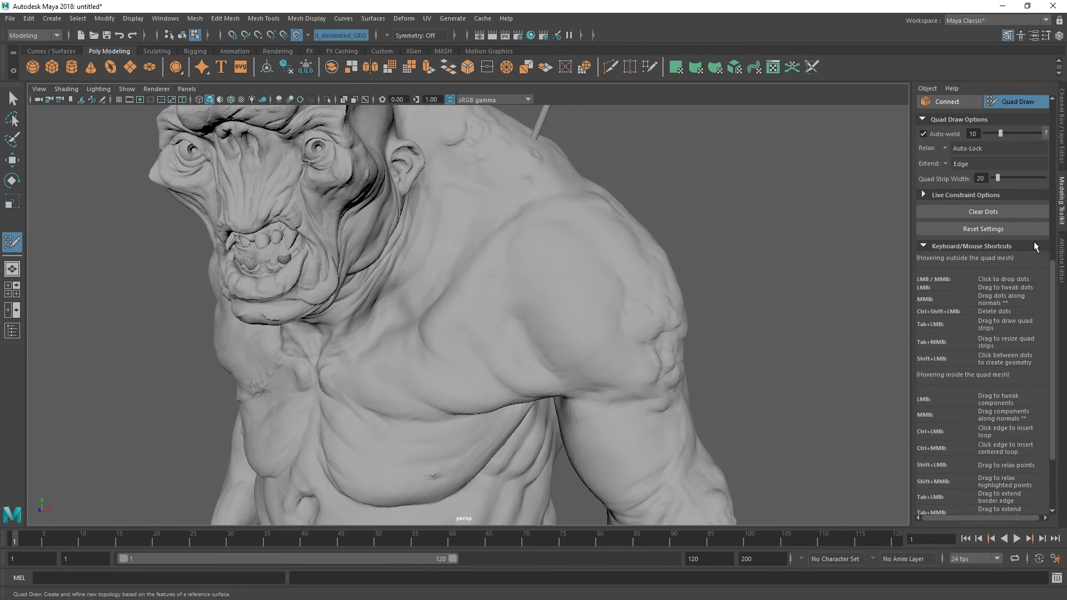
# Look through the Connect and Multi-Cut tool options, return to Quad Draw and collapse its shortcut list.
pyautogui.click(956, 98)
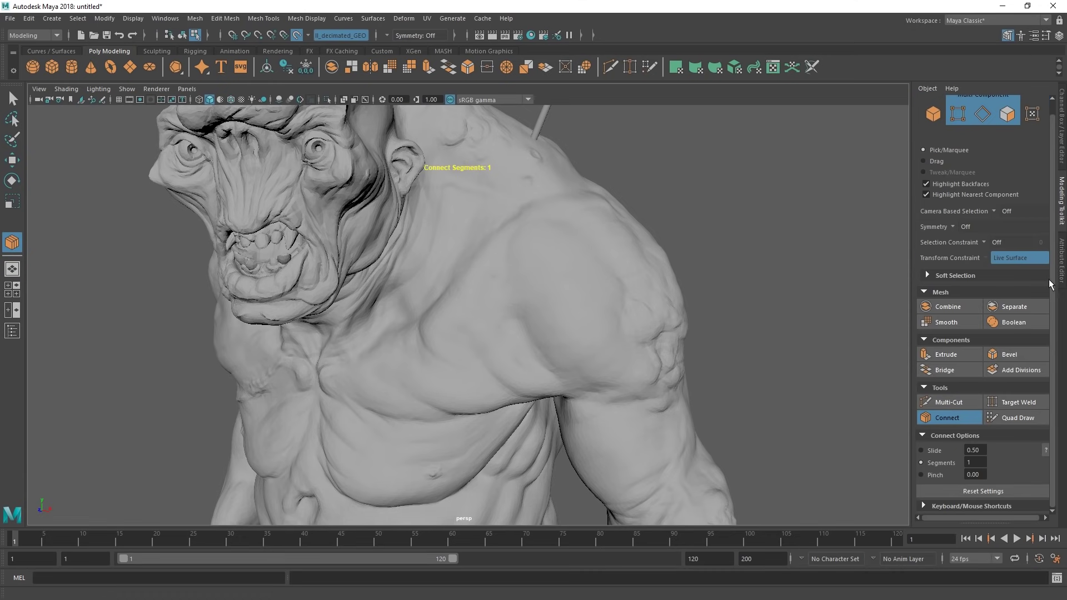
pyautogui.click(954, 403)
pyautogui.scroll(-12, 1037, 466)
pyautogui.scroll(10, 1035, 389)
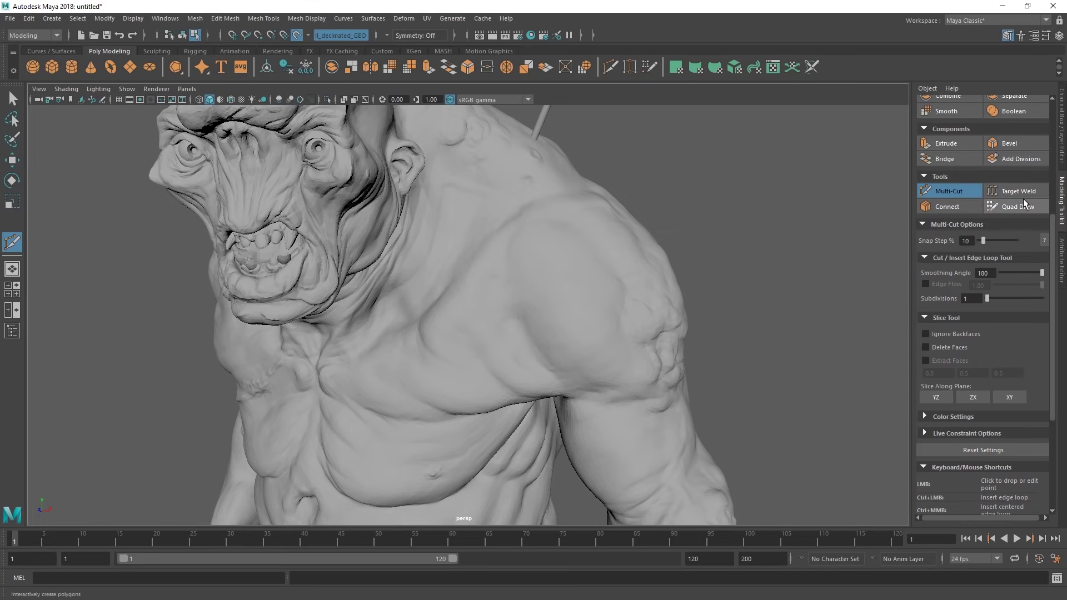
pyautogui.click(1016, 207)
pyautogui.click(955, 352)
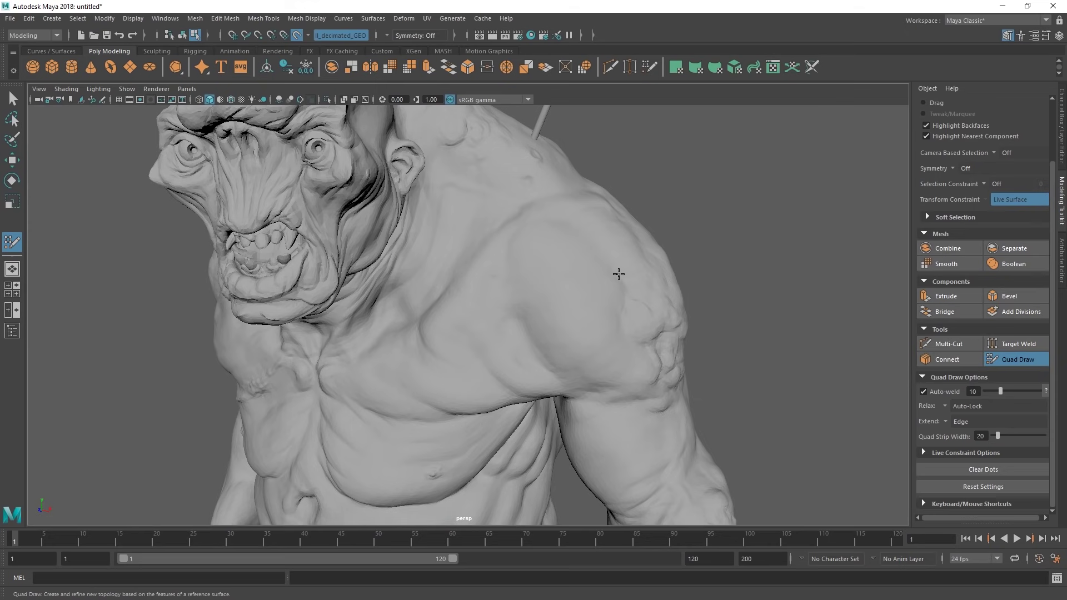
# Place eight Quad Draw dots over the shoulder in two rows of four.
pyautogui.click(549, 227)
pyautogui.click(501, 269)
pyautogui.click(542, 320)
pyautogui.click(593, 286)
pyautogui.moveTo(592, 326)
pyautogui.keyDown('alt'); pyautogui.mouseDown()
pyautogui.moveTo(565, 336)
pyautogui.moveTo(581, 331)
pyautogui.mouseUp(); pyautogui.keyUp('alt')
pyautogui.moveTo(606, 278)
pyautogui.keyDown('alt'); pyautogui.mouseDown()
pyautogui.moveTo(579, 311)
pyautogui.moveTo(606, 302)
pyautogui.moveTo(608, 329)
pyautogui.moveTo(567, 324)
pyautogui.moveTo(591, 305)
pyautogui.mouseUp(); pyautogui.keyUp('alt')
pyautogui.click(571, 340)
pyautogui.click(547, 251)
# Fill the shoulder dots with a strip of three connected quads.
pyautogui.keyDown('shift'); pyautogui.click(589, 279); pyautogui.keyUp('shift')
pyautogui.keyDown('shift'); pyautogui.click(587, 274); pyautogui.keyUp('shift')
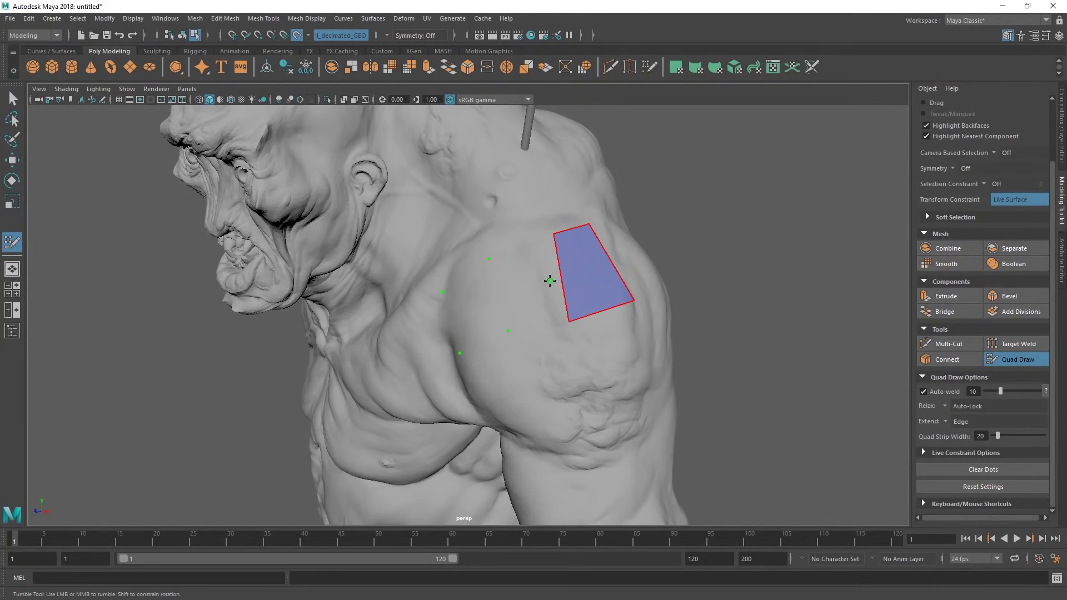
pyautogui.keyDown('shift'); pyautogui.click(526, 288); pyautogui.keyUp('shift')
pyautogui.keyDown('shift'); pyautogui.click(481, 315); pyautogui.keyUp('shift')
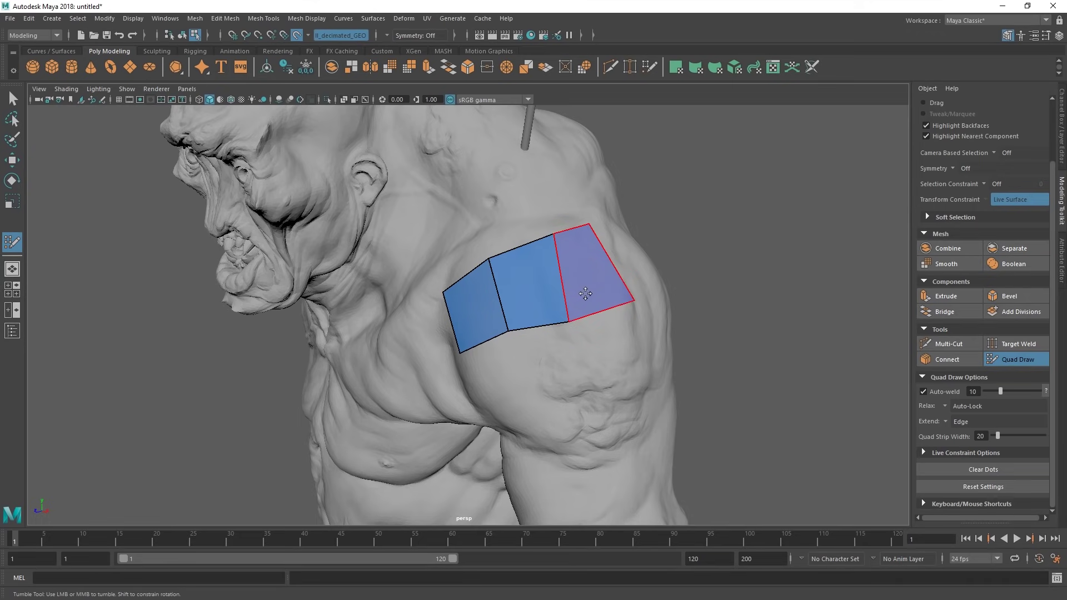
# Undo the recent quad fills and fill the three-quad shoulder strip again.
pyautogui.keyDown('alt'); pyautogui.moveTo(595, 280); pyautogui.dragTo(606, 282); pyautogui.keyUp('alt')
pyautogui.hotkey('ctrl', 'z')
pyautogui.hotkey('ctrl', 'z')
pyautogui.keyDown('shift'); pyautogui.click(599, 270); pyautogui.keyUp('shift')
pyautogui.keyDown('shift'); pyautogui.click(532, 284); pyautogui.keyUp('shift')
pyautogui.keyDown('shift'); pyautogui.click(488, 317); pyautogui.keyUp('shift')
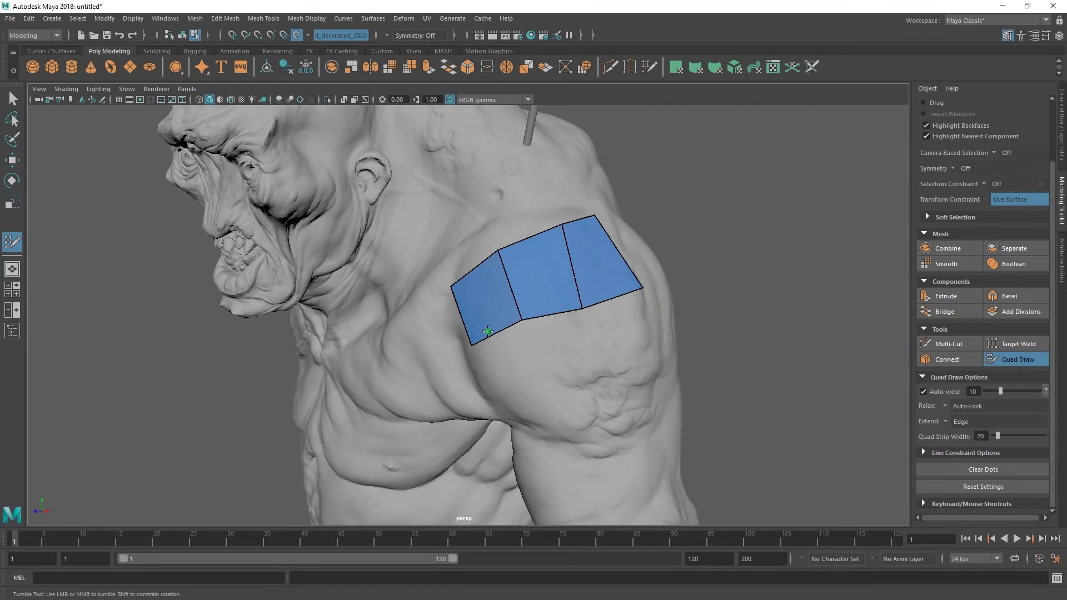
# Place four dots below the shoulder strip and fill between them to add a second row of three quads.
pyautogui.moveTo(559, 328)
pyautogui.keyDown('alt'); pyautogui.mouseDown()
pyautogui.moveTo(627, 306)
pyautogui.moveTo(539, 351)
pyautogui.moveTo(526, 331)
pyautogui.moveTo(544, 329)
pyautogui.mouseUp(); pyautogui.keyUp('alt')
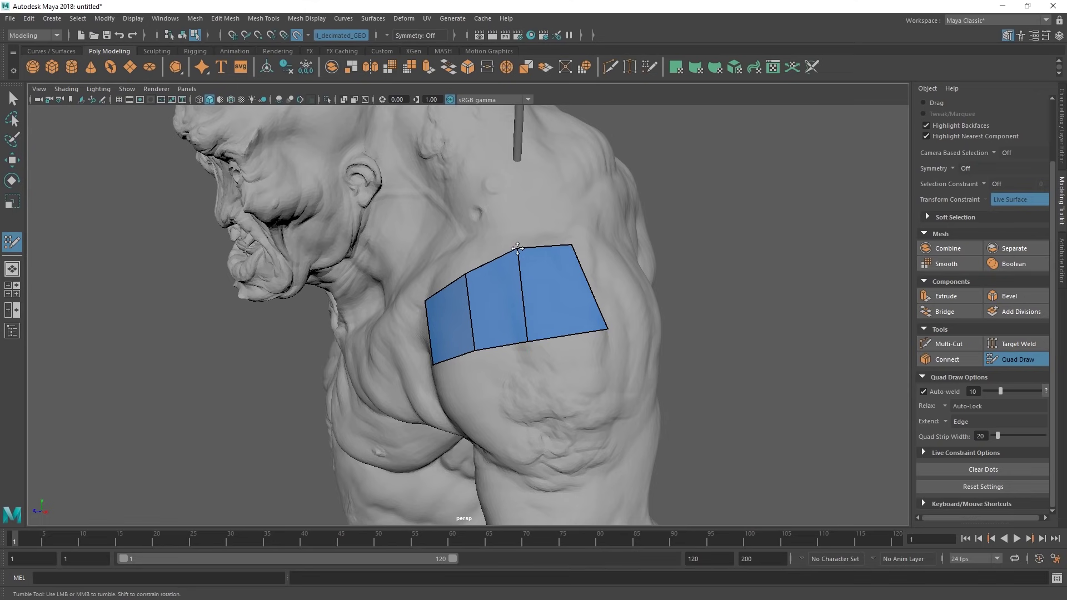
pyautogui.moveTo(568, 263)
pyautogui.keyDown('alt'); pyautogui.mouseDown()
pyautogui.moveTo(538, 329)
pyautogui.moveTo(524, 303)
pyautogui.moveTo(481, 322)
pyautogui.moveTo(548, 286)
pyautogui.mouseUp(); pyautogui.keyUp('alt')
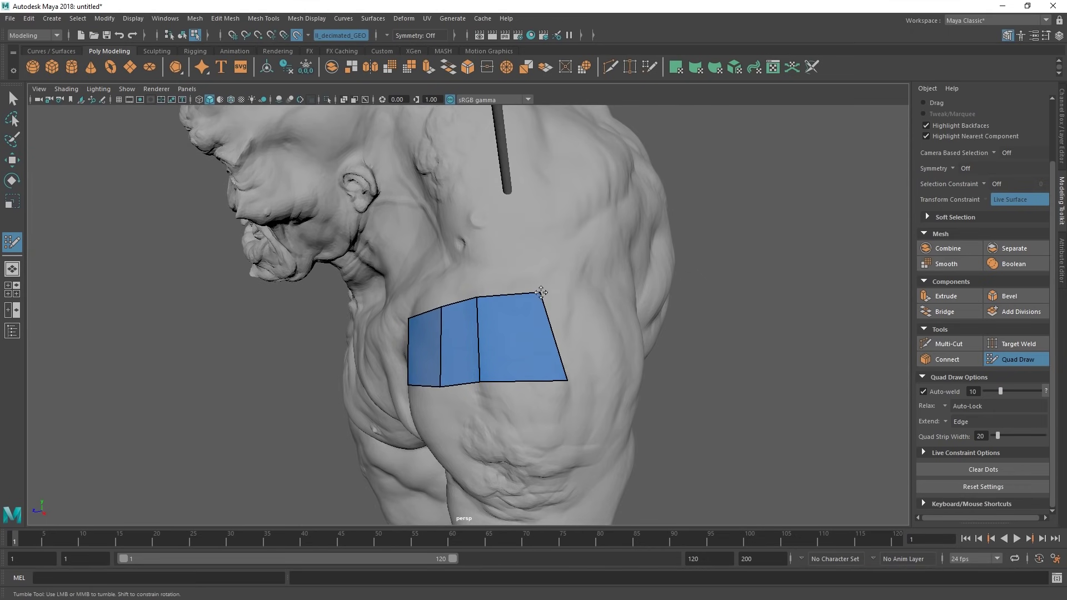
pyautogui.moveTo(569, 352)
pyautogui.keyDown('alt'); pyautogui.mouseDown()
pyautogui.moveTo(545, 345)
pyautogui.moveTo(574, 306)
pyautogui.moveTo(561, 296)
pyautogui.moveTo(593, 309)
pyautogui.moveTo(590, 351)
pyautogui.mouseUp(); pyautogui.keyUp('alt')
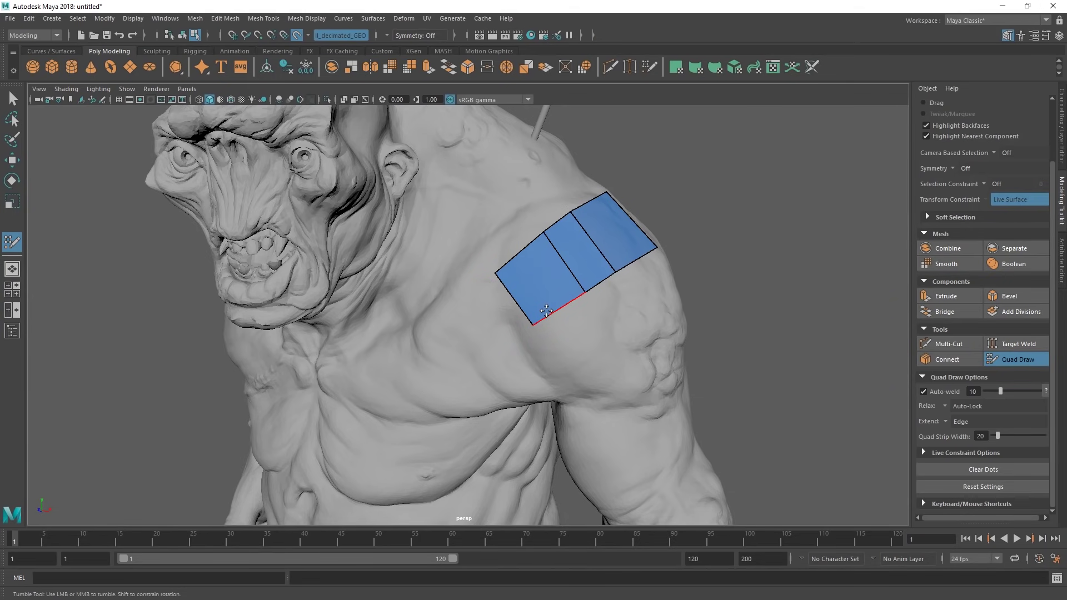
pyautogui.moveTo(547, 310)
pyautogui.keyDown('alt'); pyautogui.mouseDown()
pyautogui.moveTo(552, 279)
pyautogui.moveTo(556, 307)
pyautogui.moveTo(544, 336)
pyautogui.moveTo(562, 336)
pyautogui.moveTo(561, 327)
pyautogui.mouseUp(); pyautogui.keyUp('alt')
pyautogui.keyDown('alt'); pyautogui.moveTo(665, 272); pyautogui.dragTo(541, 321); pyautogui.keyUp('alt')
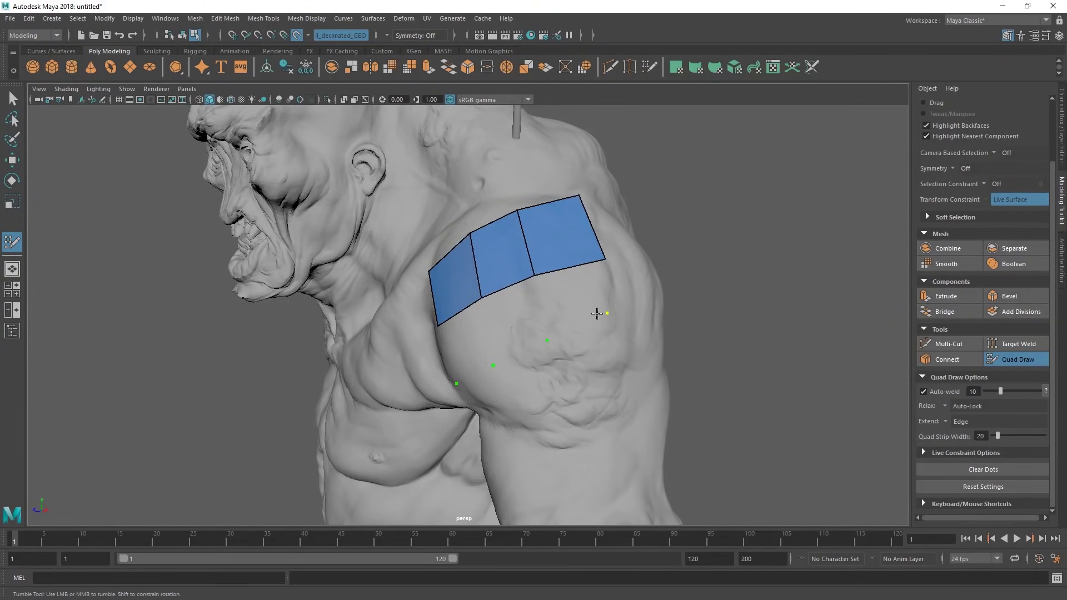
pyautogui.keyDown('alt'); pyautogui.moveTo(567, 328); pyautogui.dragTo(593, 306); pyautogui.keyUp('alt')
pyautogui.keyDown('shift'); pyautogui.click(606, 290); pyautogui.keyUp('shift')
pyautogui.keyDown('shift'); pyautogui.click(566, 312); pyautogui.keyUp('shift')
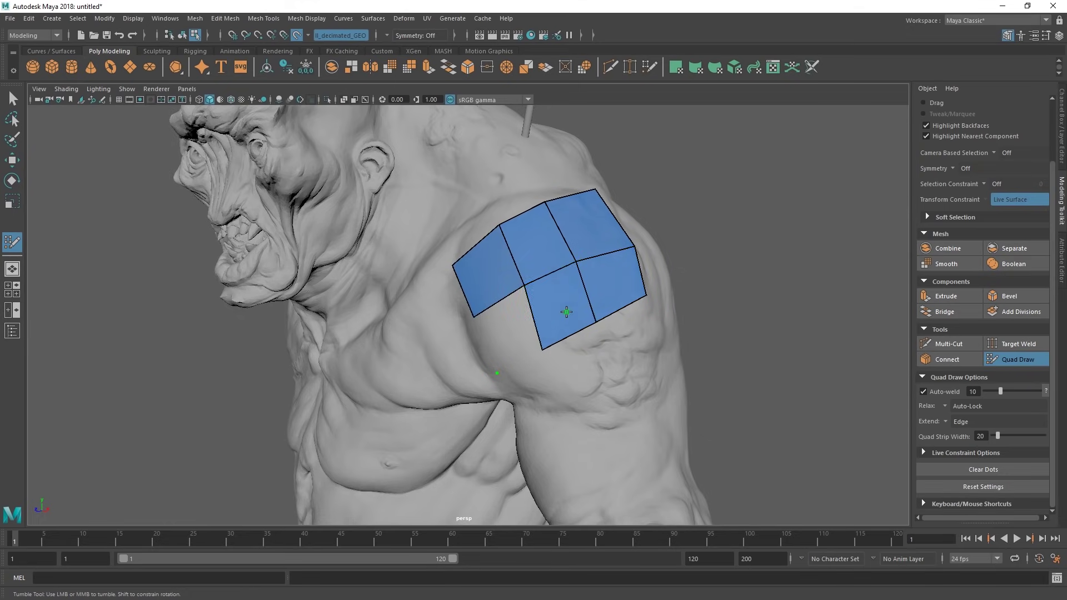
pyautogui.keyDown('shift'); pyautogui.click(506, 323); pyautogui.keyUp('shift')
# Place more dots behind the shoulder and fill quads to continue both rows around its back.
pyautogui.keyDown('alt'); pyautogui.moveTo(572, 339); pyautogui.dragTo(544, 338); pyautogui.keyUp('alt')
pyautogui.moveTo(579, 297); pyautogui.dragTo(489, 339)
pyautogui.click(526, 395)
pyautogui.click(524, 300)
pyautogui.keyDown('shift'); pyautogui.click(495, 337); pyautogui.keyUp('shift')
pyautogui.keyDown('shift'); pyautogui.click(429, 340); pyautogui.keyUp('shift')
pyautogui.click(460, 286)
pyautogui.click(509, 283)
pyautogui.keyDown('shift'); pyautogui.click(479, 317); pyautogui.keyUp('shift')
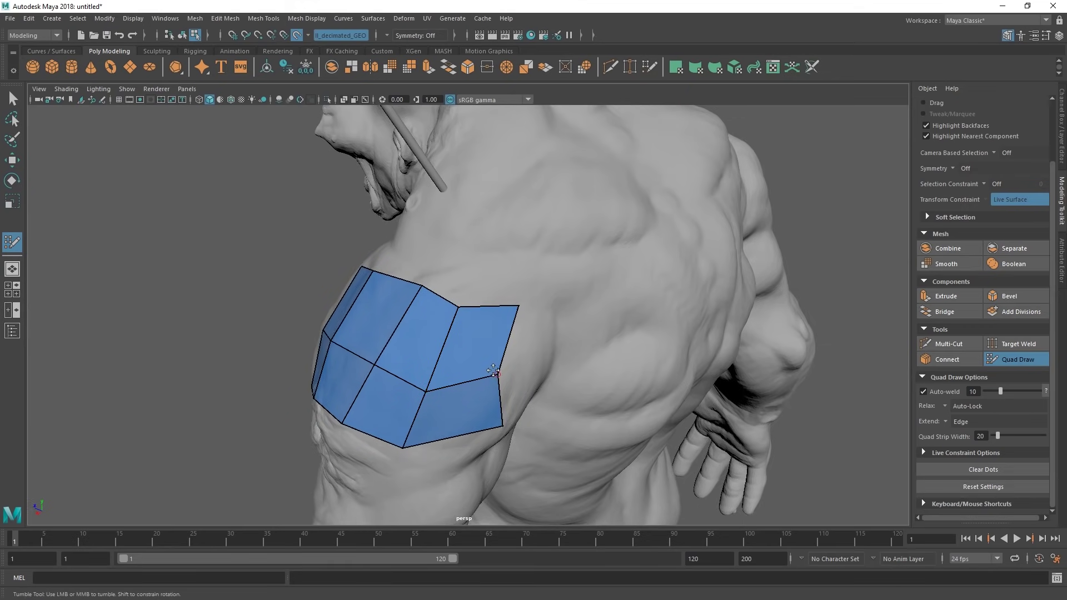
# Extend border edges of the patch into new quads around the back and lower side of the shoulder.
pyautogui.moveTo(473, 383)
pyautogui.keyDown('alt'); pyautogui.mouseDown()
pyautogui.moveTo(513, 390)
pyautogui.moveTo(528, 231)
pyautogui.moveTo(523, 288)
pyautogui.moveTo(562, 292)
pyautogui.moveTo(517, 348)
pyautogui.moveTo(454, 324)
pyautogui.moveTo(470, 334)
pyautogui.mouseUp(); pyautogui.keyUp('alt')
pyautogui.hotkey('ctrl', 'z')
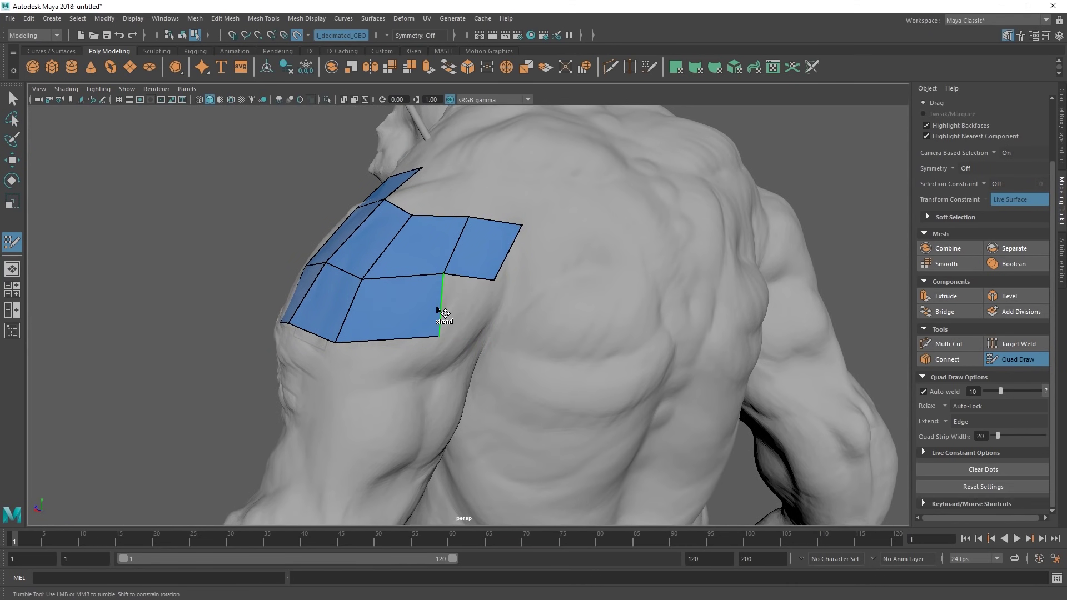
pyautogui.moveTo(443, 305); pyautogui.dragTo(468, 320)
pyautogui.moveTo(544, 337); pyautogui.dragTo(521, 300)
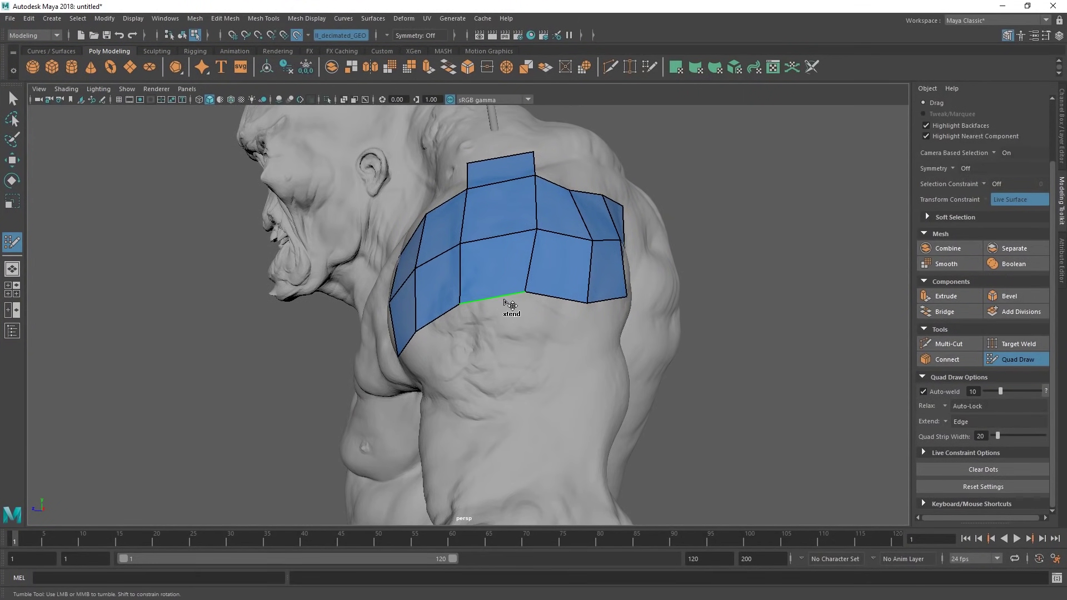
pyautogui.moveTo(512, 302)
pyautogui.mouseDown()
pyautogui.moveTo(512, 337)
pyautogui.moveTo(485, 352)
pyautogui.mouseUp()
# Extend the patch's front border toward the chest with a column of three quads and adjust its corner vertices.
pyautogui.keyDown('alt'); pyautogui.moveTo(600, 269); pyautogui.dragTo(523, 303); pyautogui.keyUp('alt')
pyautogui.keyDown('alt'); pyautogui.moveTo(512, 377); pyautogui.dragTo(634, 329); pyautogui.keyUp('alt')
pyautogui.keyDown('alt'); pyautogui.moveTo(634, 329); pyautogui.dragTo(578, 308, button='middle'); pyautogui.keyUp('alt')
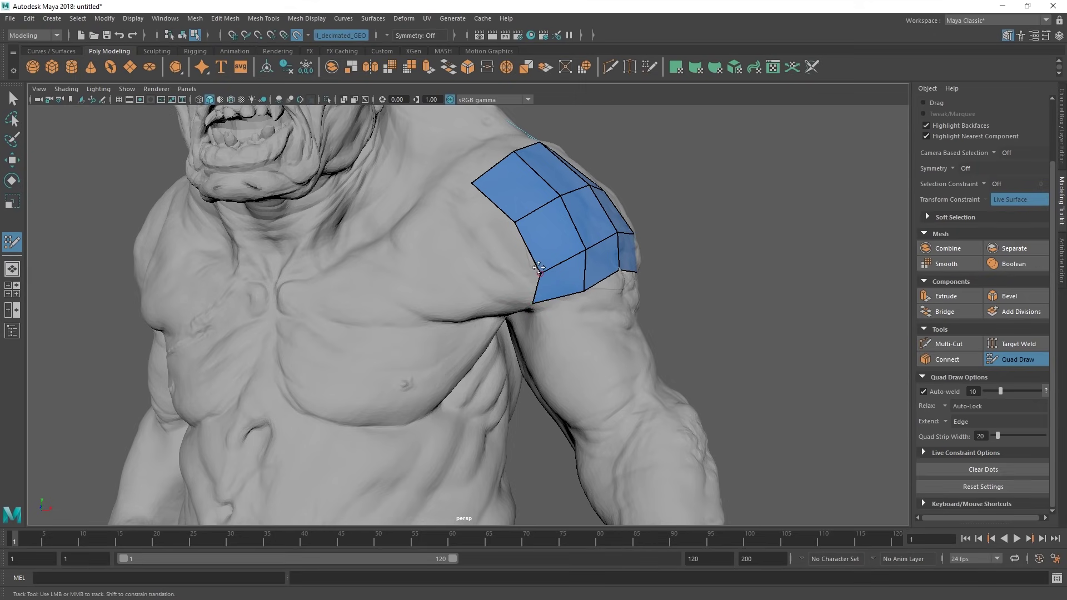
pyautogui.keyDown('alt'); pyautogui.moveTo(531, 247); pyautogui.dragTo(479, 240); pyautogui.keyUp('alt')
pyautogui.keyDown('alt'); pyautogui.moveTo(313, 318); pyautogui.dragTo(281, 332); pyautogui.keyUp('alt')
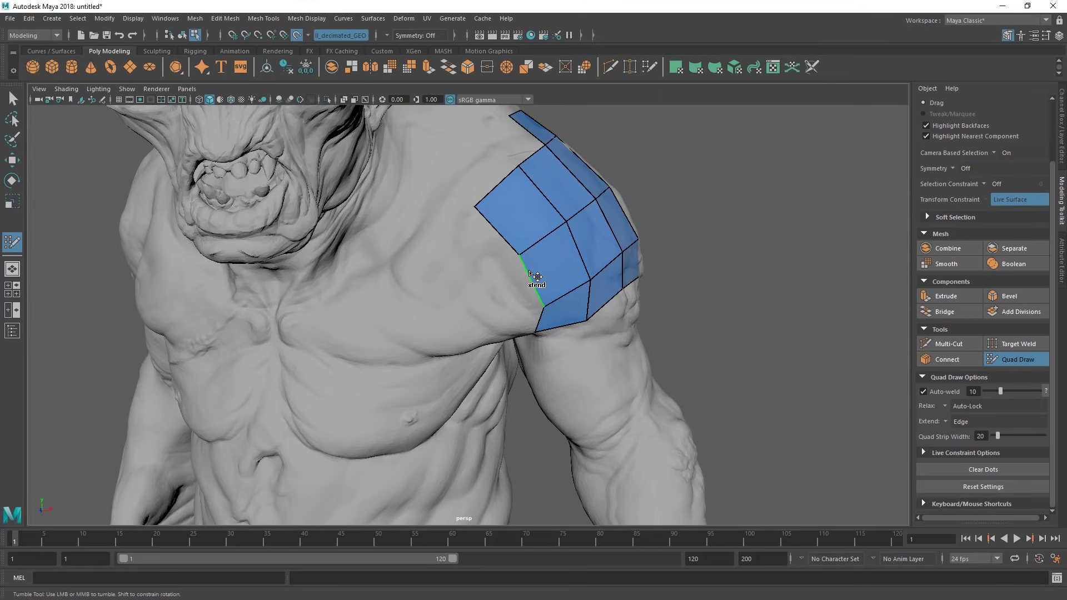
pyautogui.moveTo(527, 269); pyautogui.dragTo(429, 306)
pyautogui.moveTo(440, 364); pyautogui.dragTo(429, 334)
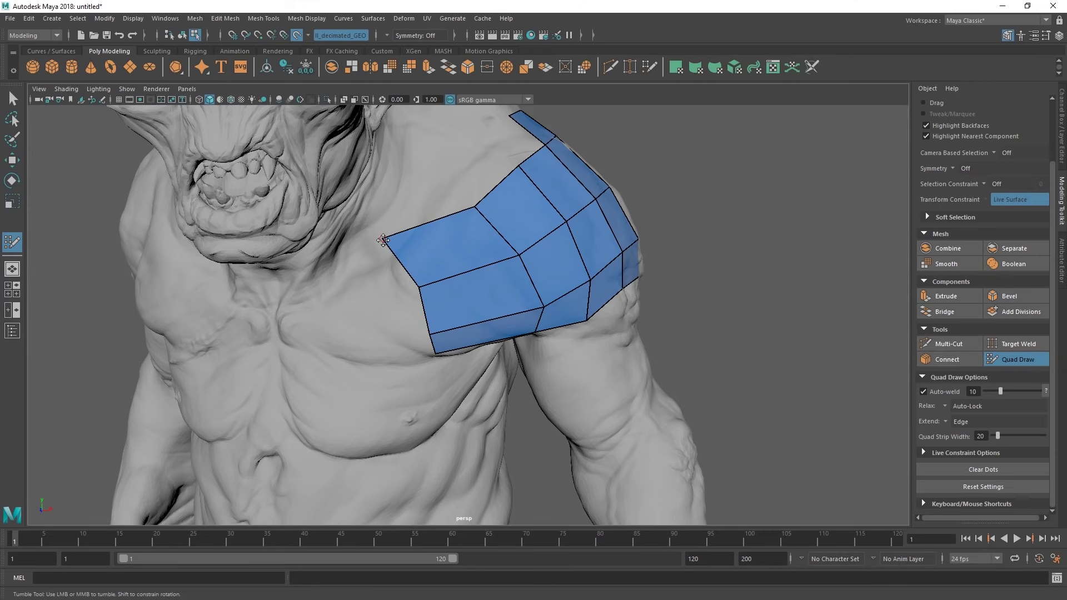
pyautogui.moveTo(383, 241); pyautogui.dragTo(406, 256)
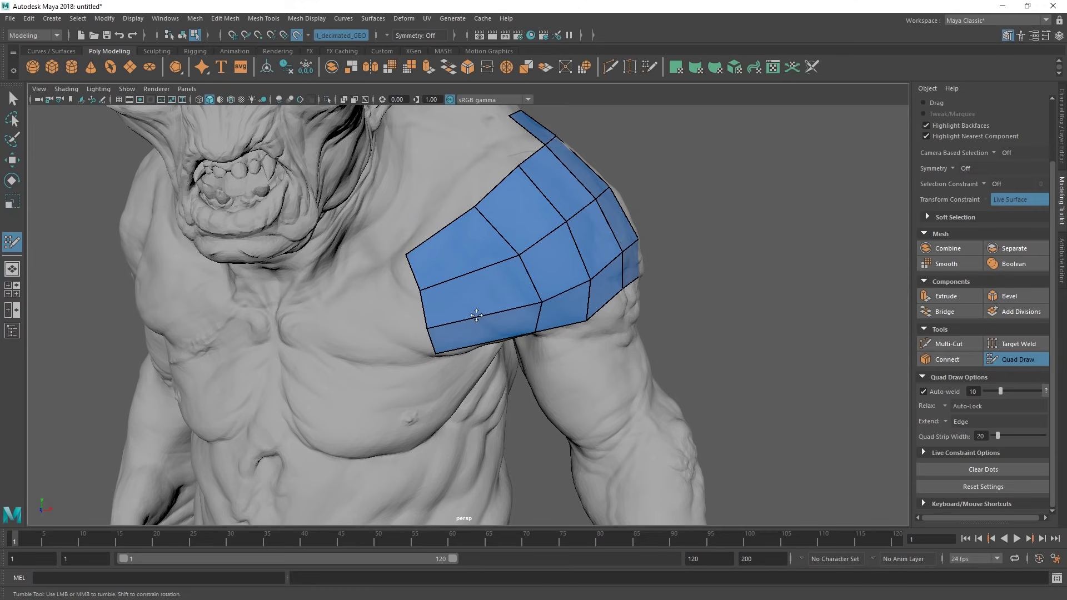
# Extend the chest border by another column of three quads toward the sternum.
pyautogui.keyDown('alt'); pyautogui.moveTo(429, 344); pyautogui.dragTo(448, 329); pyautogui.keyUp('alt')
pyautogui.moveTo(450, 325); pyautogui.dragTo(337, 345, button='middle')
pyautogui.moveTo(311, 262); pyautogui.dragTo(338, 336)
pyautogui.moveTo(406, 289)
pyautogui.keyDown('alt'); pyautogui.mouseDown()
pyautogui.moveTo(422, 294)
pyautogui.moveTo(411, 301)
pyautogui.mouseUp(); pyautogui.keyUp('alt')
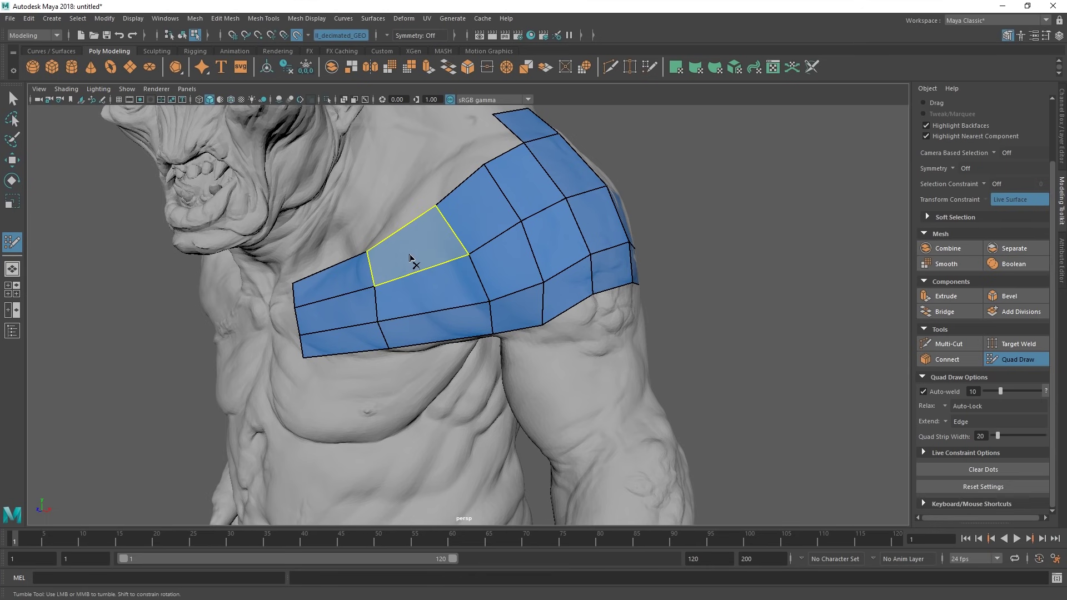
# Try deleting the upper quad between the chest and shoulder, and undo the deletion.
pyautogui.moveTo(410, 258)
pyautogui.keyDown('ctrl'); pyautogui.keyDown('shift'); pyautogui.mouseDown()
pyautogui.moveTo(433, 289)
pyautogui.moveTo(516, 199)
pyautogui.moveTo(510, 221)
pyautogui.moveTo(363, 278)
pyautogui.moveTo(394, 298)
pyautogui.moveTo(406, 276)
pyautogui.mouseUp(); pyautogui.keyUp('shift'); pyautogui.keyUp('ctrl')
pyautogui.keyDown('alt'); pyautogui.moveTo(477, 246); pyautogui.dragTo(445, 272); pyautogui.keyUp('alt')
pyautogui.hotkey('ctrl', 'z')
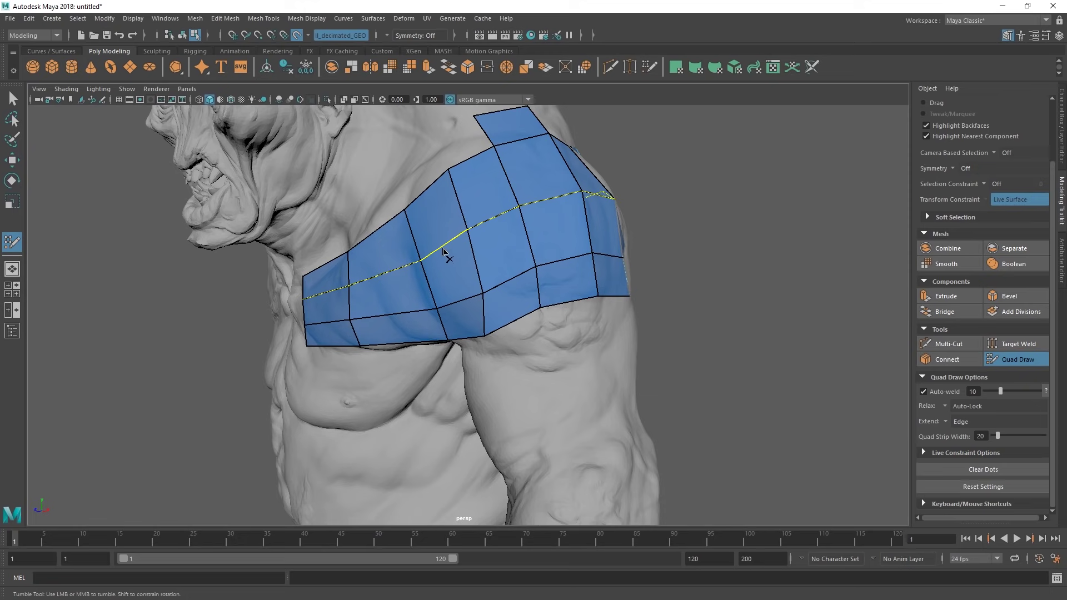
# Try deleting edge loops running through the shoulder and chest quads, and undo the deletions.
pyautogui.keyDown('ctrl'); pyautogui.keyDown('shift'); pyautogui.click(444, 247); pyautogui.keyUp('shift'); pyautogui.keyUp('ctrl')
pyautogui.keyDown('ctrl'); pyautogui.keyDown('shift'); pyautogui.click(418, 244); pyautogui.keyUp('shift'); pyautogui.keyUp('ctrl')
pyautogui.hotkey('ctrl', 'z')
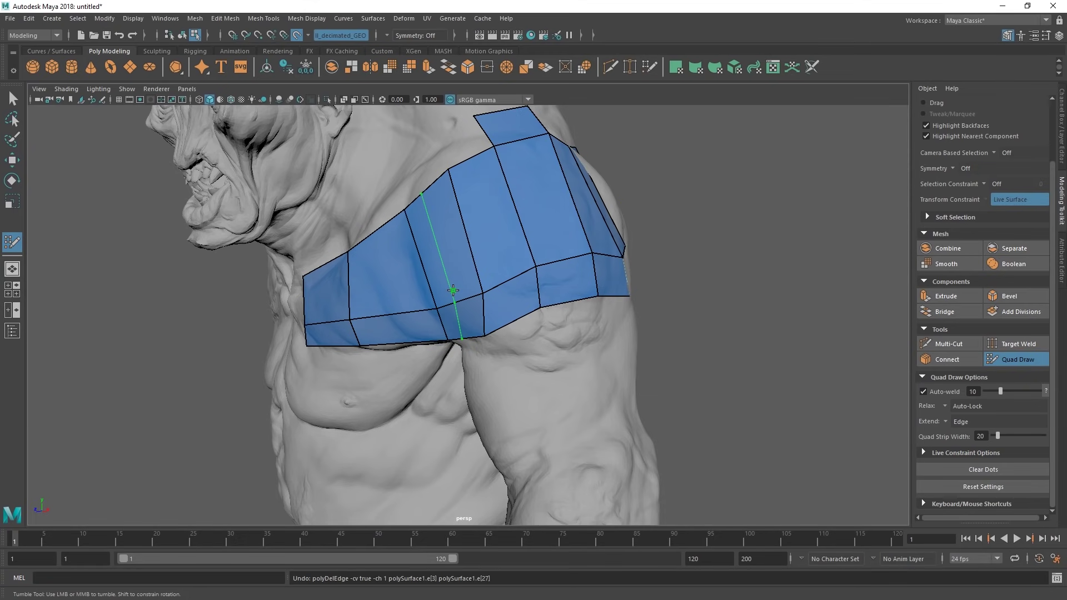
pyautogui.hotkey('ctrl', 'z')
pyautogui.moveTo(455, 264)
pyautogui.keyDown('alt'); pyautogui.mouseDown()
pyautogui.moveTo(438, 270)
pyautogui.moveTo(472, 253)
pyautogui.mouseUp(); pyautogui.keyUp('alt')
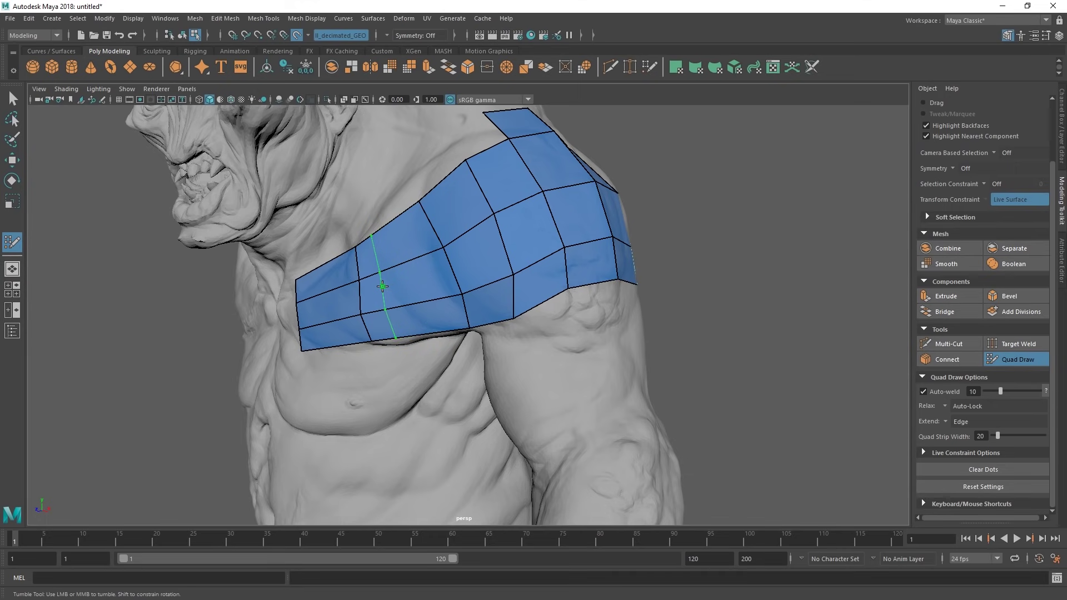
# Try inserting a vertical edge loop through the chest quads and shifting the inner vertices next to it.
pyautogui.keyDown('ctrl'); pyautogui.click(399, 280); pyautogui.keyUp('ctrl')
pyautogui.keyDown('alt'); pyautogui.moveTo(407, 279); pyautogui.dragTo(444, 280); pyautogui.keyUp('alt')
pyautogui.moveTo(370, 303)
pyautogui.keyDown('alt'); pyautogui.mouseDown()
pyautogui.moveTo(337, 287)
pyautogui.moveTo(445, 300)
pyautogui.moveTo(392, 315)
pyautogui.mouseUp(); pyautogui.keyUp('alt')
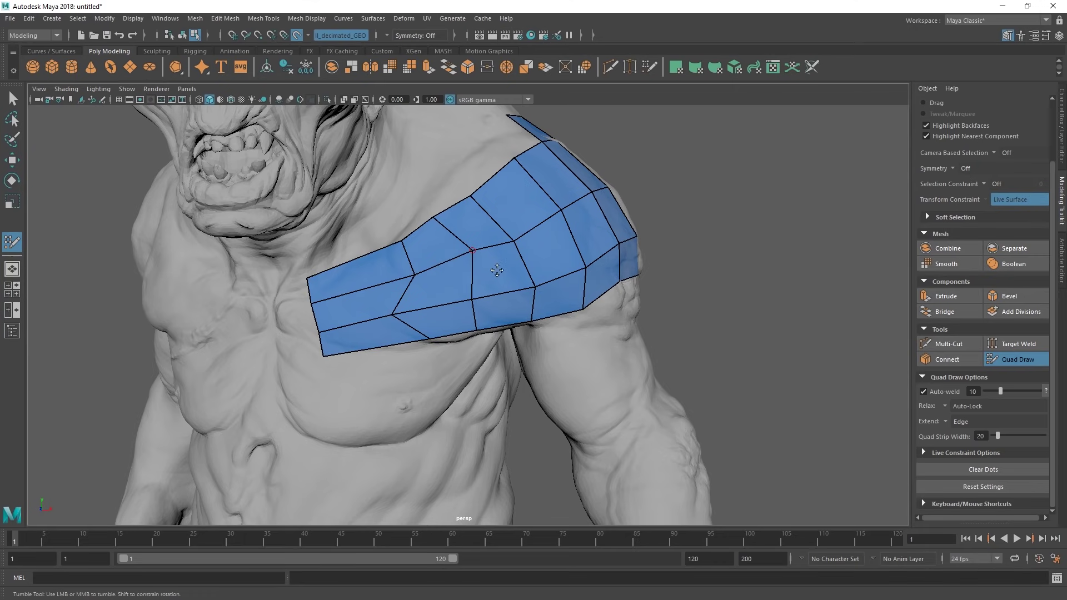
pyautogui.keyDown('alt'); pyautogui.moveTo(460, 261); pyautogui.dragTo(453, 286); pyautogui.keyUp('alt')
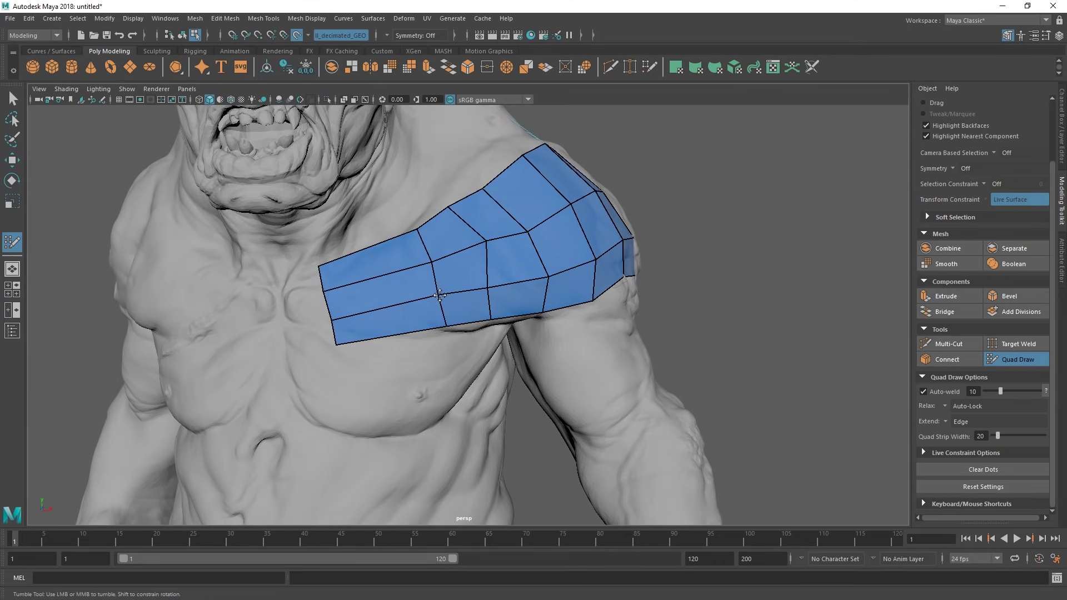
pyautogui.keyDown('alt'); pyautogui.moveTo(484, 260); pyautogui.dragTo(477, 281); pyautogui.keyUp('alt')
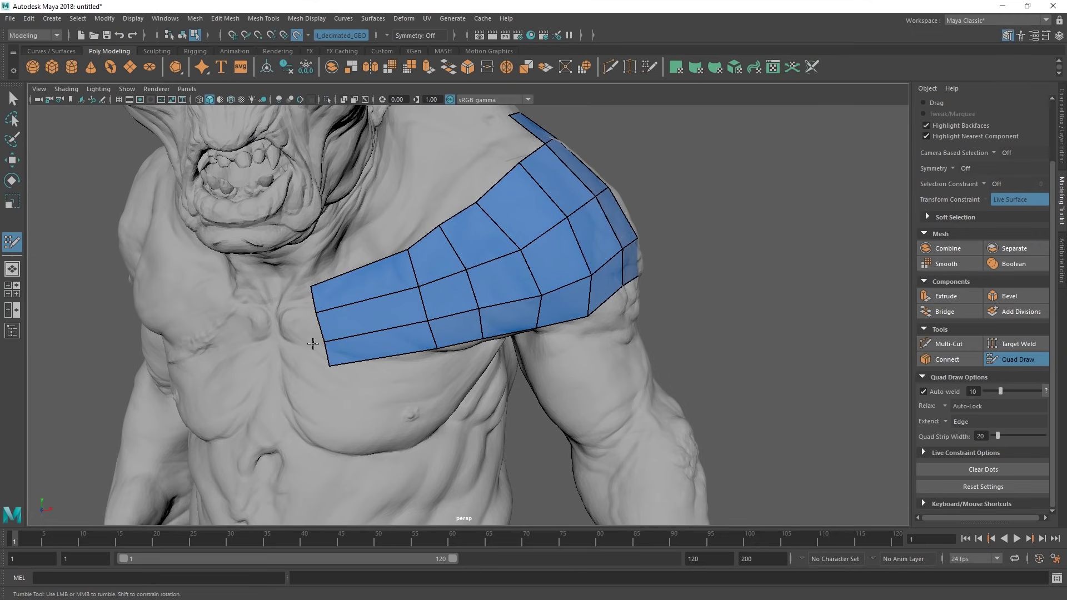
# Try inserting three edge loops across the chest and front shoulder quads, and undo them.
pyautogui.keyDown('ctrl'); pyautogui.click(374, 323); pyautogui.keyUp('ctrl')
pyautogui.keyDown('alt'); pyautogui.moveTo(444, 308); pyautogui.dragTo(473, 278); pyautogui.keyUp('alt')
pyautogui.keyDown('ctrl'); pyautogui.click(476, 271); pyautogui.keyUp('ctrl')
pyautogui.keyDown('ctrl'); pyautogui.click(483, 287); pyautogui.keyUp('ctrl')
pyautogui.hotkey('ctrl', 'z')
pyautogui.hotkey('ctrl', 'z')
pyautogui.hotkey('ctrl', 'z')
# Move inner chest vertices out of line and insert one vertical and one horizontal edge loop through the patch.
pyautogui.moveTo(453, 274); pyautogui.dragTo(475, 261)
pyautogui.moveTo(411, 323); pyautogui.dragTo(371, 329)
pyautogui.moveTo(402, 289); pyautogui.dragTo(395, 275)
pyautogui.keyDown('ctrl'); pyautogui.click(390, 303); pyautogui.keyUp('ctrl')
pyautogui.keyDown('ctrl'); pyautogui.click(428, 278); pyautogui.keyUp('ctrl')
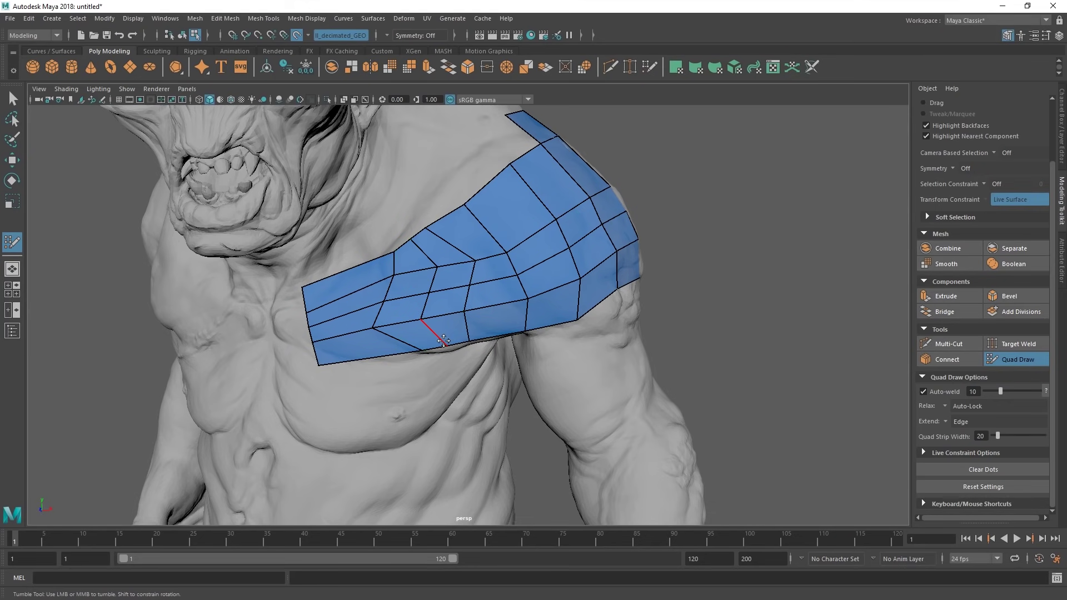
# Reposition the lower and upper border vertices beside the new chest edge loop.
pyautogui.moveTo(545, 275)
pyautogui.keyDown('alt'); pyautogui.mouseDown()
pyautogui.moveTo(475, 312)
pyautogui.moveTo(406, 316)
pyautogui.moveTo(388, 337)
pyautogui.moveTo(435, 327)
pyautogui.mouseUp(); pyautogui.keyUp('alt')
pyautogui.moveTo(426, 358); pyautogui.dragTo(405, 362)
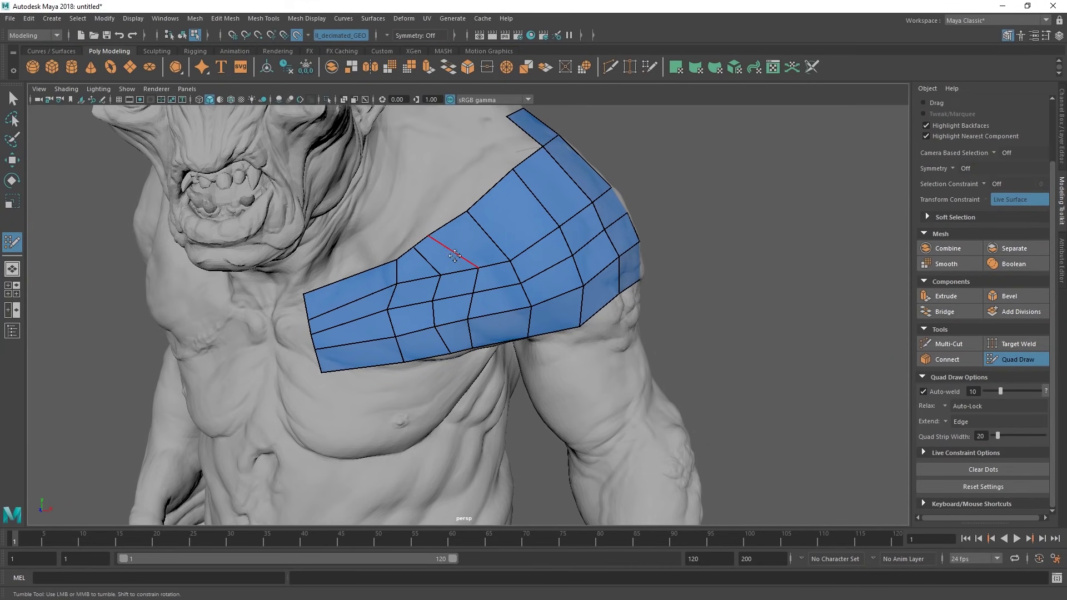
pyautogui.keyDown('ctrl'); pyautogui.click(432, 233); pyautogui.keyUp('ctrl')
pyautogui.keyDown('alt'); pyautogui.moveTo(439, 303); pyautogui.dragTo(442, 303); pyautogui.keyUp('alt')
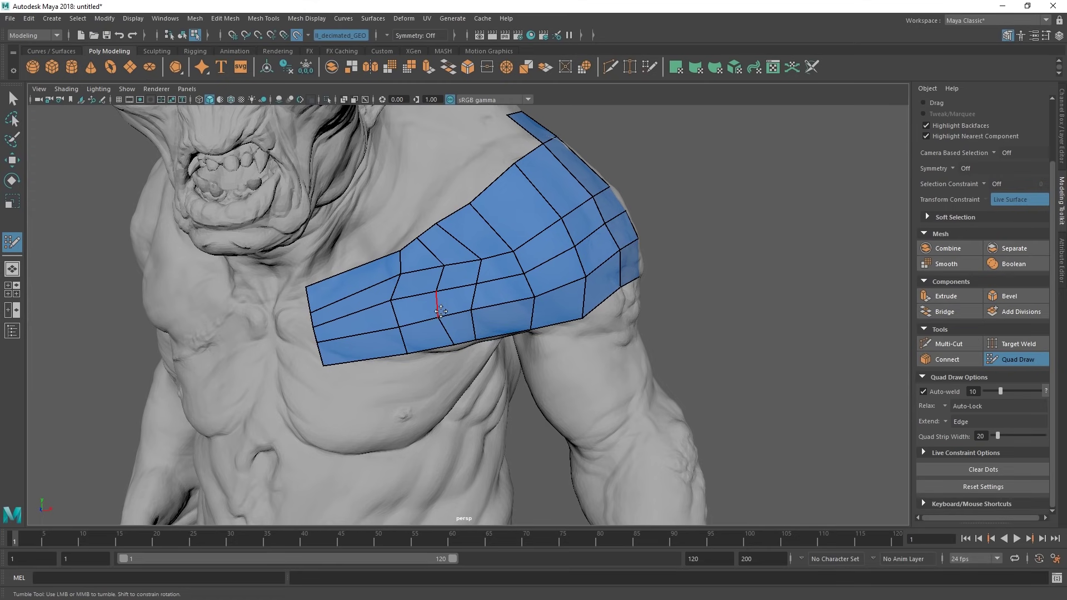
# Insert several more vertical edge loops and a horizontal one across the chest, and shift an inner vertex toward the shoulder.
pyautogui.keyDown('ctrl'); pyautogui.click(452, 294); pyautogui.keyUp('ctrl')
pyautogui.keyDown('ctrl'); pyautogui.click(421, 303); pyautogui.keyUp('ctrl')
pyautogui.keyDown('ctrl'); pyautogui.click(379, 315); pyautogui.keyUp('ctrl')
pyautogui.keyDown('ctrl'); pyautogui.click(349, 324); pyautogui.keyUp('ctrl')
pyautogui.keyDown('ctrl'); pyautogui.click(394, 309); pyautogui.keyUp('ctrl')
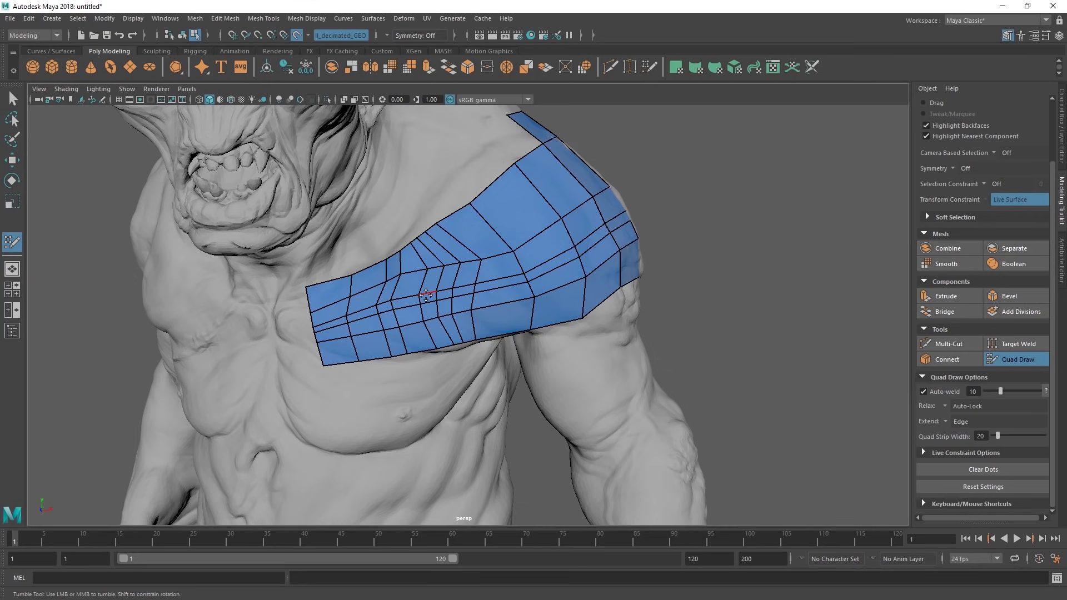
pyautogui.moveTo(420, 295)
pyautogui.mouseDown()
pyautogui.moveTo(415, 269)
pyautogui.moveTo(448, 258)
pyautogui.moveTo(452, 239)
pyautogui.moveTo(446, 299)
pyautogui.mouseUp()
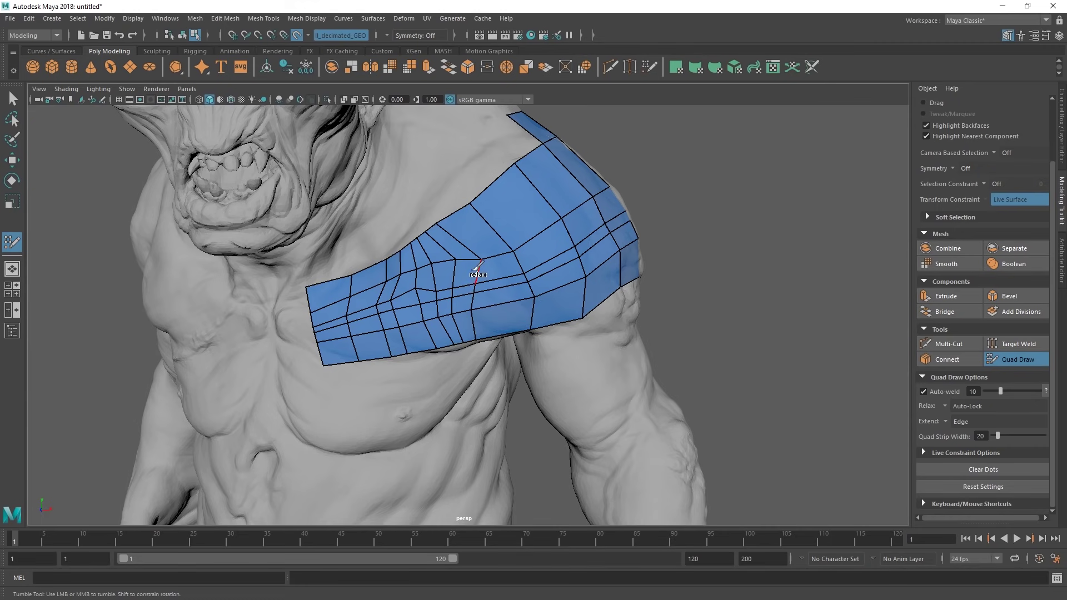
# Try relaxing the crowded inner vertices of the chest section, and undo the relaxing.
pyautogui.moveTo(464, 295)
pyautogui.keyDown('shift'); pyautogui.mouseDown()
pyautogui.moveTo(372, 315)
pyautogui.moveTo(457, 309)
pyautogui.moveTo(431, 318)
pyautogui.moveTo(484, 198)
pyautogui.moveTo(400, 262)
pyautogui.moveTo(356, 323)
pyautogui.moveTo(429, 269)
pyautogui.moveTo(477, 298)
pyautogui.moveTo(417, 317)
pyautogui.moveTo(389, 297)
pyautogui.moveTo(405, 273)
pyautogui.moveTo(475, 255)
pyautogui.mouseUp(); pyautogui.keyUp('shift')
pyautogui.hotkey('ctrl', 'z')
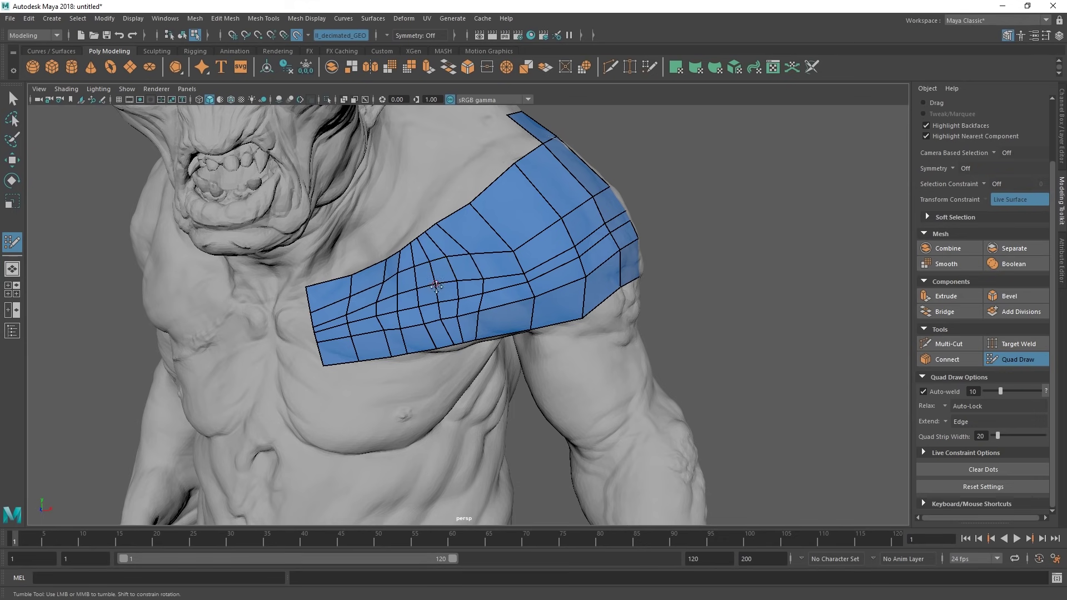
pyautogui.hotkey('ctrl', 'z')
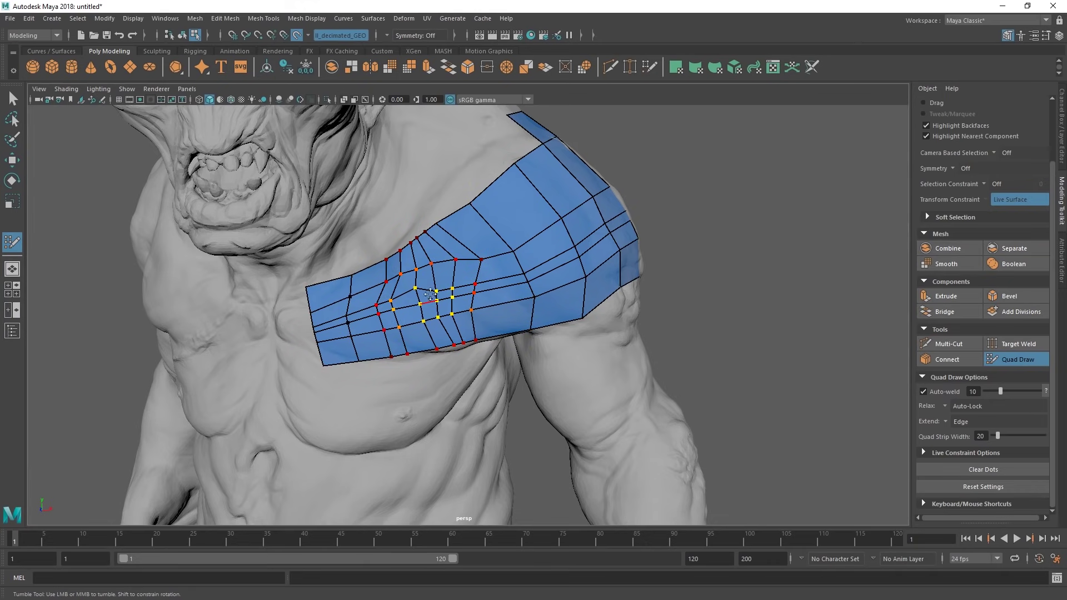
# Relax the chest section's interior vertices and its upper and sternum-side borders to even out the quads.
pyautogui.keyDown('shift'); pyautogui.moveTo(443, 295); pyautogui.dragTo(410, 312); pyautogui.keyUp('shift')
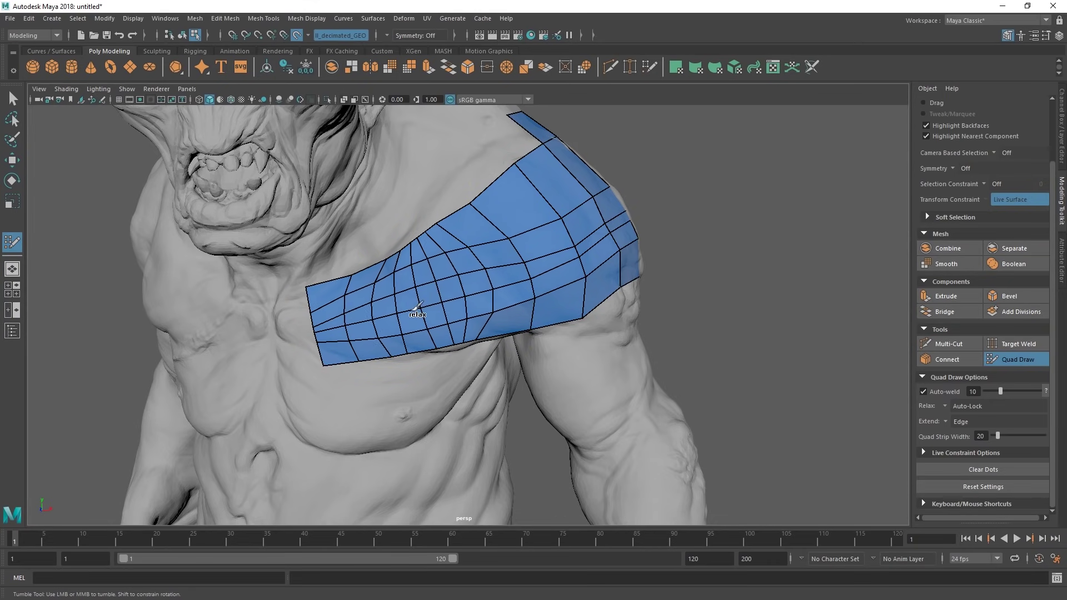
pyautogui.moveTo(491, 271)
pyautogui.keyDown('shift'); pyautogui.mouseDown()
pyautogui.moveTo(582, 243)
pyautogui.moveTo(567, 216)
pyautogui.moveTo(579, 239)
pyautogui.moveTo(482, 296)
pyautogui.moveTo(372, 317)
pyautogui.mouseUp(); pyautogui.keyUp('shift')
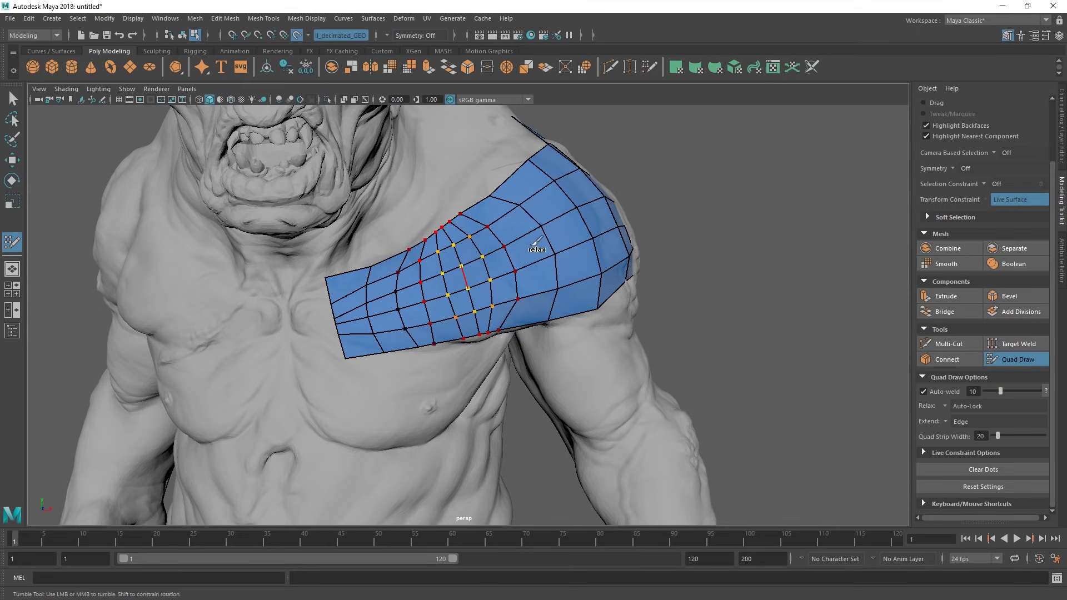
pyautogui.keyDown('alt'); pyautogui.moveTo(538, 241); pyautogui.dragTo(503, 259); pyautogui.keyUp('alt')
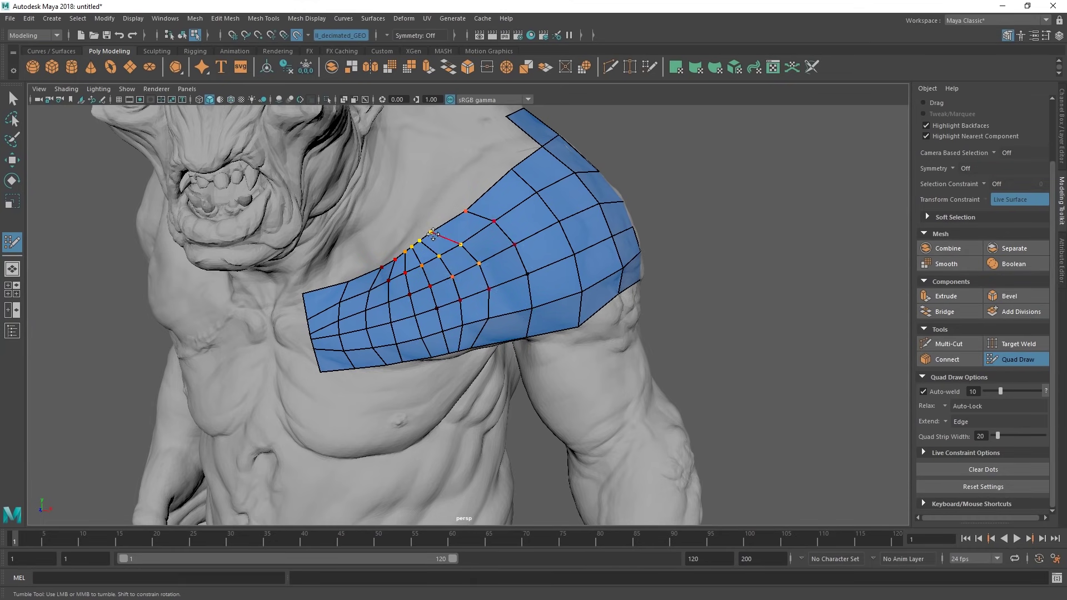
pyautogui.keyDown('alt'); pyautogui.moveTo(449, 247); pyautogui.dragTo(445, 246); pyautogui.keyUp('alt')
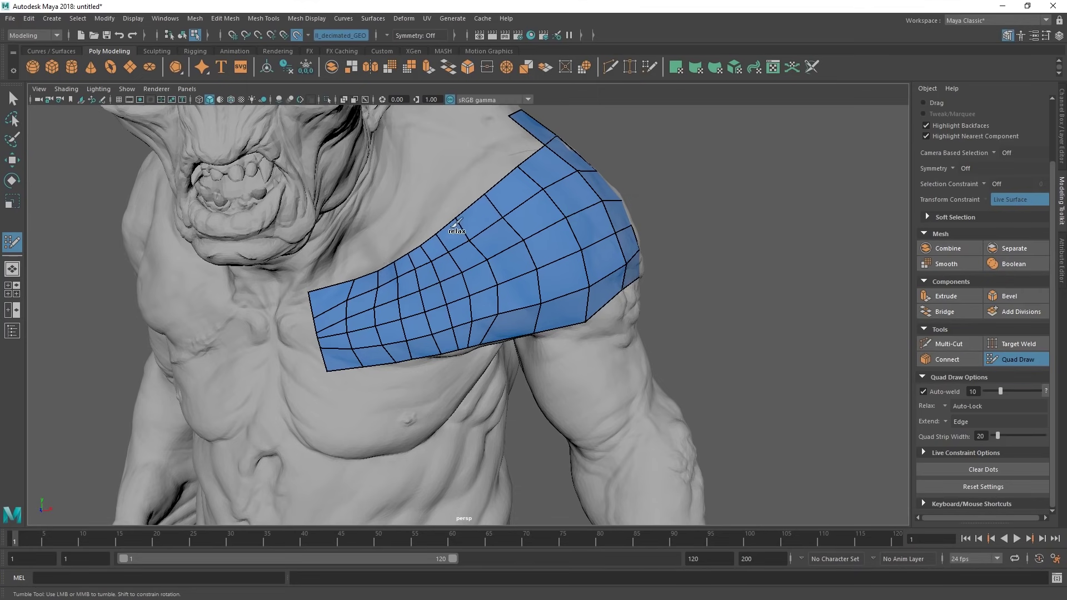
pyautogui.moveTo(437, 235)
pyautogui.keyDown('shift'); pyautogui.mouseDown()
pyautogui.moveTo(345, 298)
pyautogui.moveTo(330, 322)
pyautogui.mouseUp(); pyautogui.keyUp('shift')
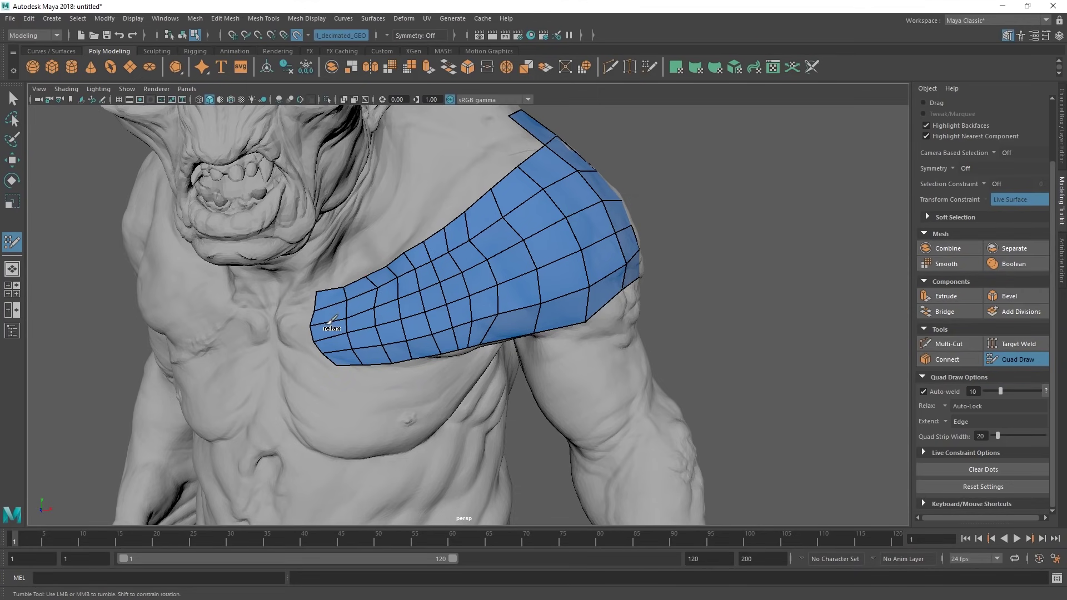
# Set the relax mode to All vertices, try relaxing the chest's upper front corner, and undo the strokes.
pyautogui.click(945, 406)
pyautogui.click(965, 445)
pyautogui.keyDown('alt'); pyautogui.moveTo(350, 318); pyautogui.dragTo(395, 319); pyautogui.keyUp('alt')
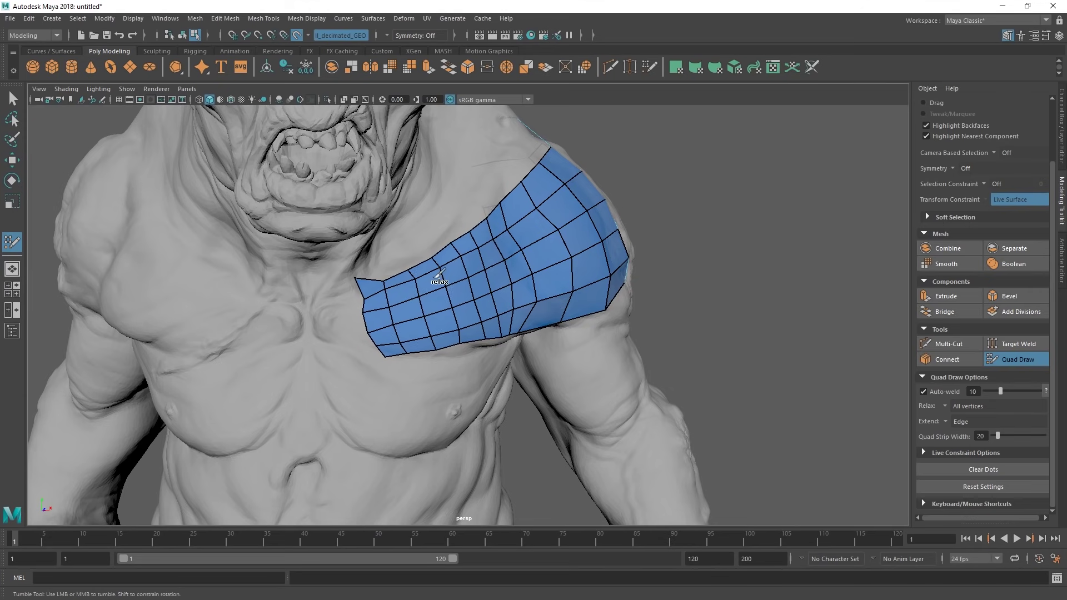
pyautogui.hotkey('ctrl', 'z')
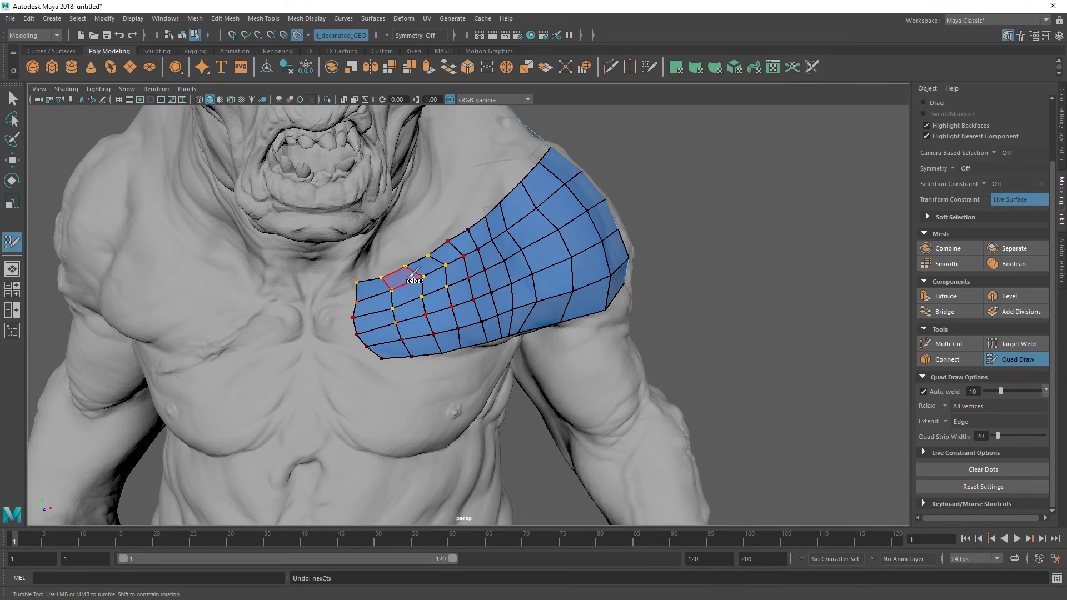
pyautogui.keyDown('shift'); pyautogui.moveTo(413, 271); pyautogui.dragTo(396, 289); pyautogui.keyUp('shift')
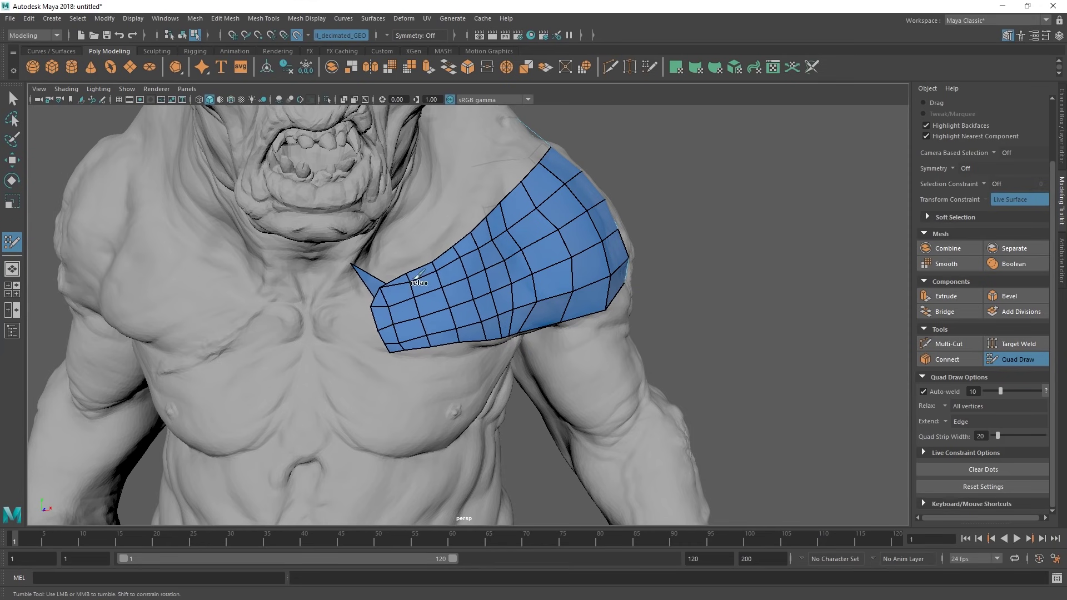
pyautogui.hotkey('ctrl', 'z')
# Set the relax mode to Auto-Lock and relax the chest's inner vertices and its upper and lower borders.
pyautogui.click(945, 405)
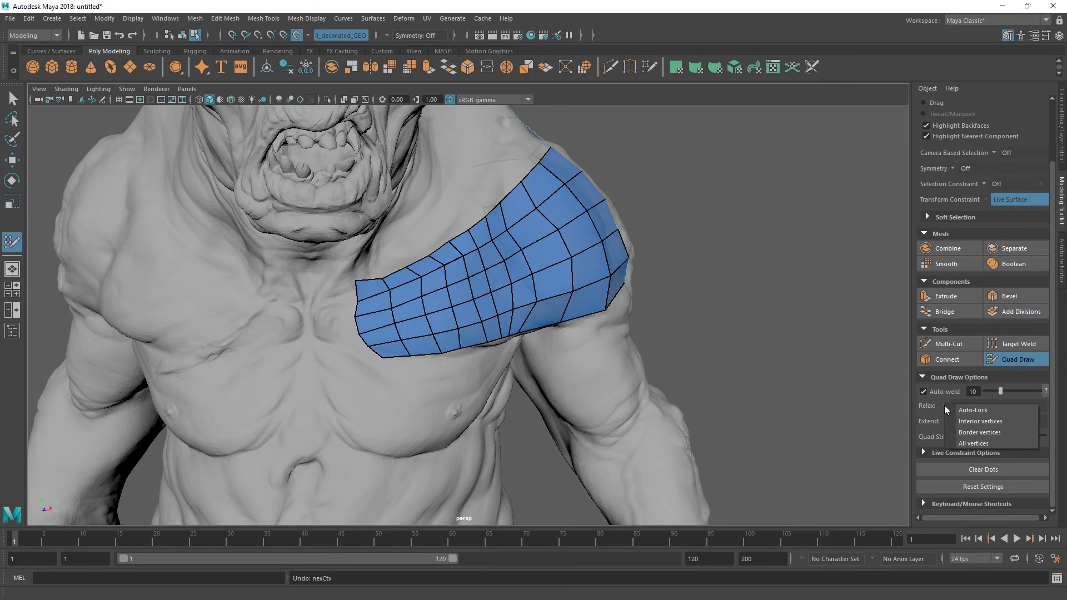
pyautogui.click(970, 410)
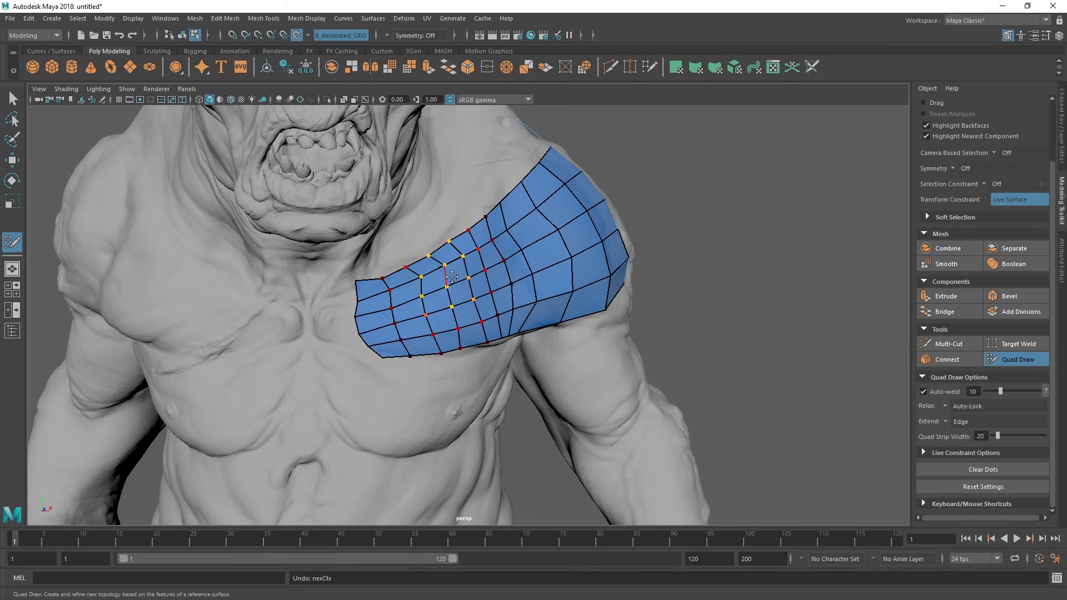
pyautogui.keyDown('shift'); pyautogui.moveTo(455, 277); pyautogui.dragTo(445, 285); pyautogui.keyUp('shift')
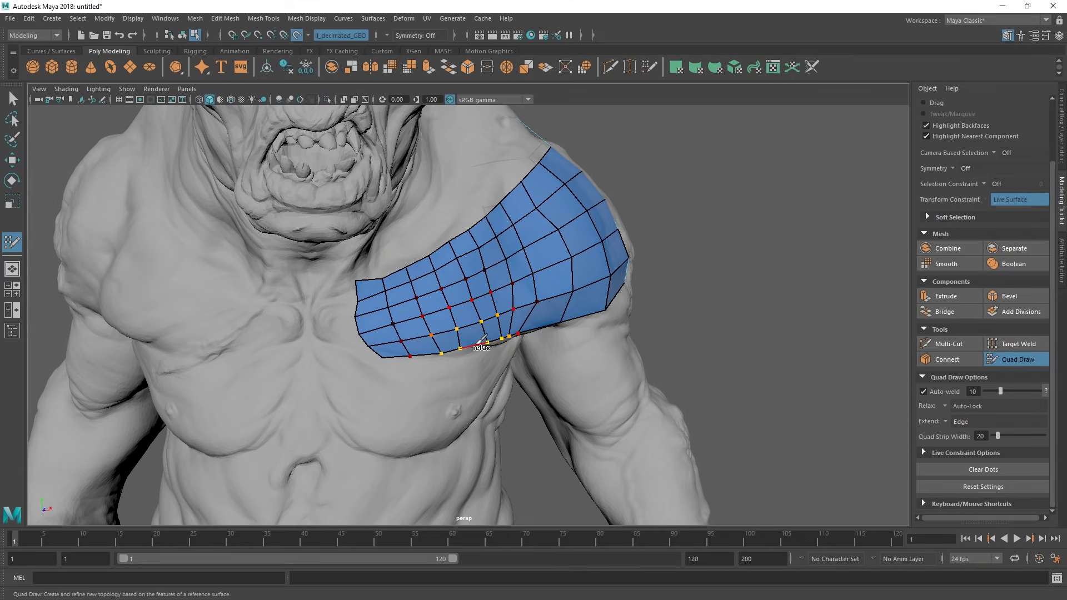
pyautogui.keyDown('alt'); pyautogui.moveTo(480, 341); pyautogui.dragTo(465, 334); pyautogui.keyUp('alt')
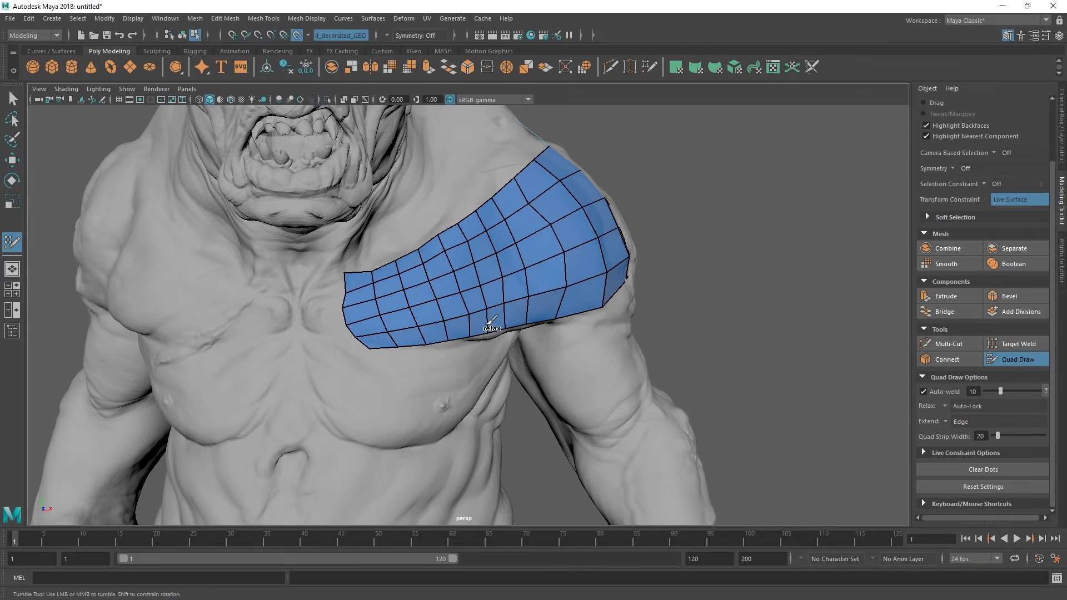
pyautogui.keyDown('alt'); pyautogui.moveTo(548, 259); pyautogui.dragTo(509, 278); pyautogui.keyUp('alt')
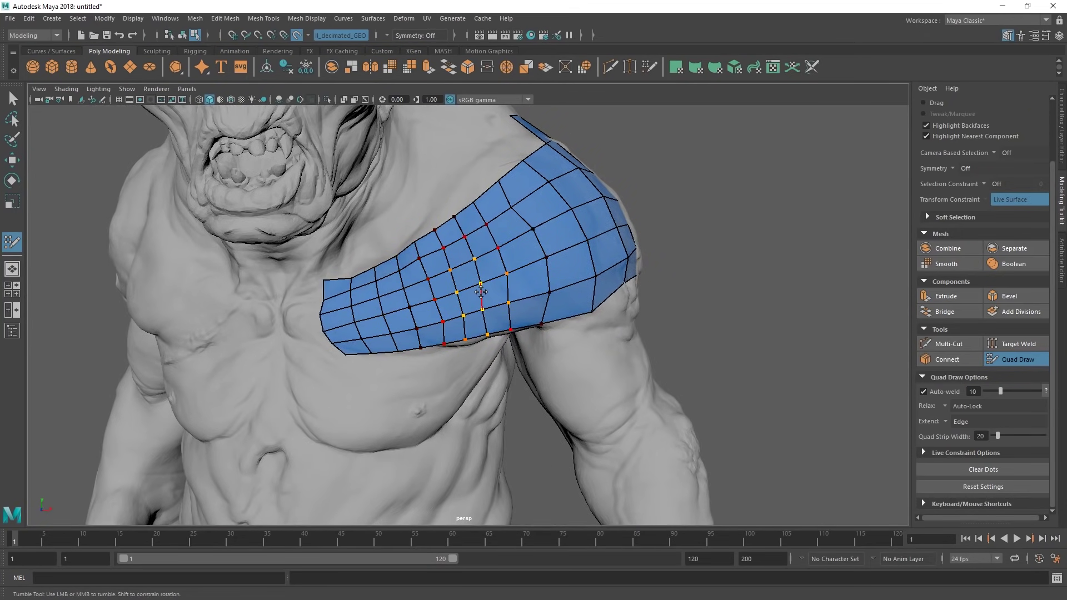
pyautogui.keyDown('shift'); pyautogui.moveTo(497, 288); pyautogui.dragTo(477, 283); pyautogui.keyUp('shift')
pyautogui.moveTo(438, 221)
pyautogui.mouseDown(button='middle')
pyautogui.moveTo(459, 201)
pyautogui.moveTo(428, 175)
pyautogui.moveTo(445, 183)
pyautogui.moveTo(457, 229)
pyautogui.mouseUp(button='middle')
pyautogui.moveTo(450, 221); pyautogui.dragTo(471, 258)
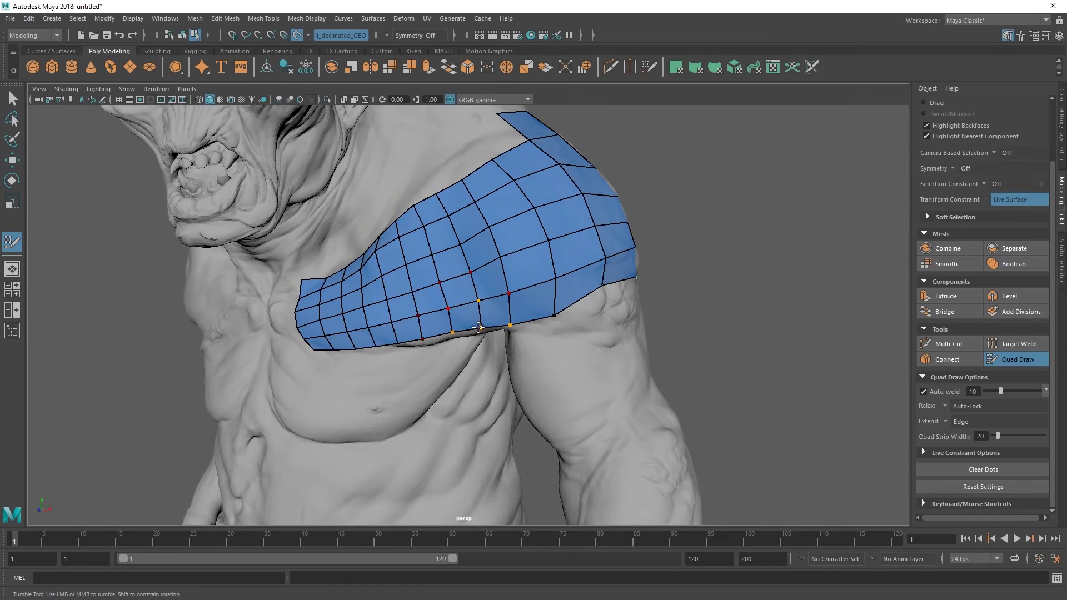
# Relax the quads on the back of the shoulder, including the patch's upper back border.
pyautogui.keyDown('alt'); pyautogui.moveTo(481, 261); pyautogui.dragTo(519, 279); pyautogui.keyUp('alt')
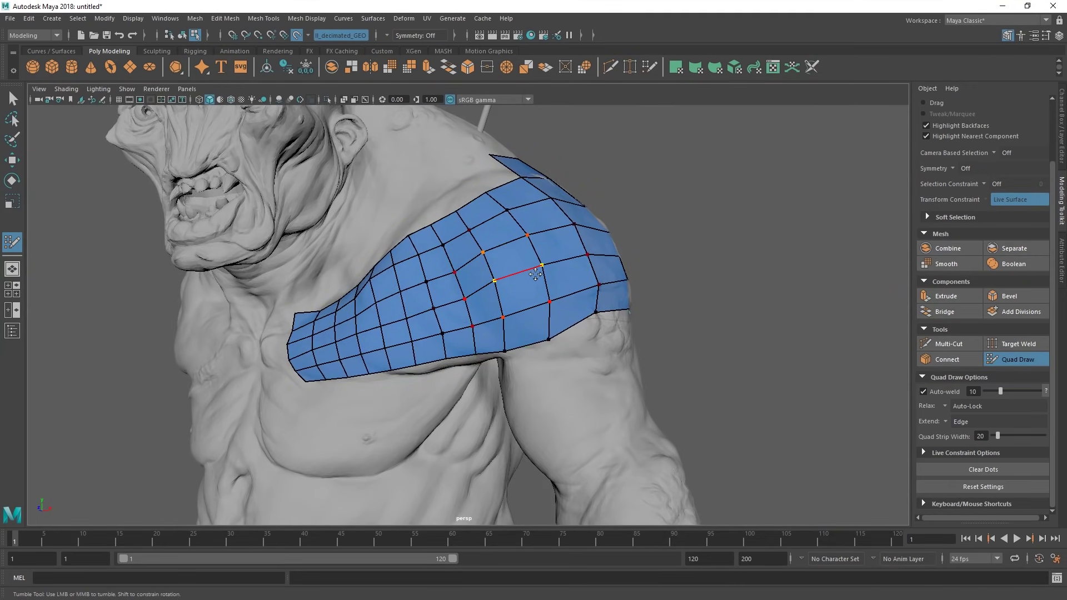
pyautogui.moveTo(512, 272)
pyautogui.keyDown('alt'); pyautogui.mouseDown()
pyautogui.moveTo(569, 281)
pyautogui.moveTo(515, 268)
pyautogui.mouseUp(); pyautogui.keyUp('alt')
pyautogui.moveTo(446, 291)
pyautogui.keyDown('alt'); pyautogui.mouseDown()
pyautogui.moveTo(549, 290)
pyautogui.moveTo(529, 290)
pyautogui.mouseUp(); pyautogui.keyUp('alt')
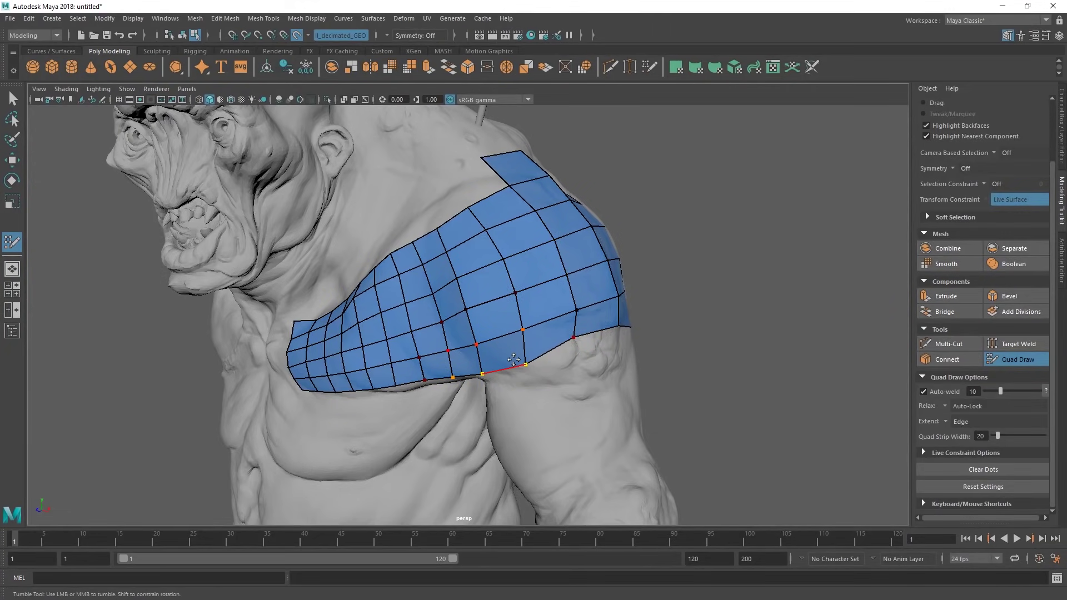
pyautogui.keyDown('alt'); pyautogui.moveTo(501, 281); pyautogui.dragTo(424, 176); pyautogui.keyUp('alt')
pyautogui.keyDown('alt'); pyautogui.moveTo(516, 211); pyautogui.dragTo(526, 269); pyautogui.keyUp('alt')
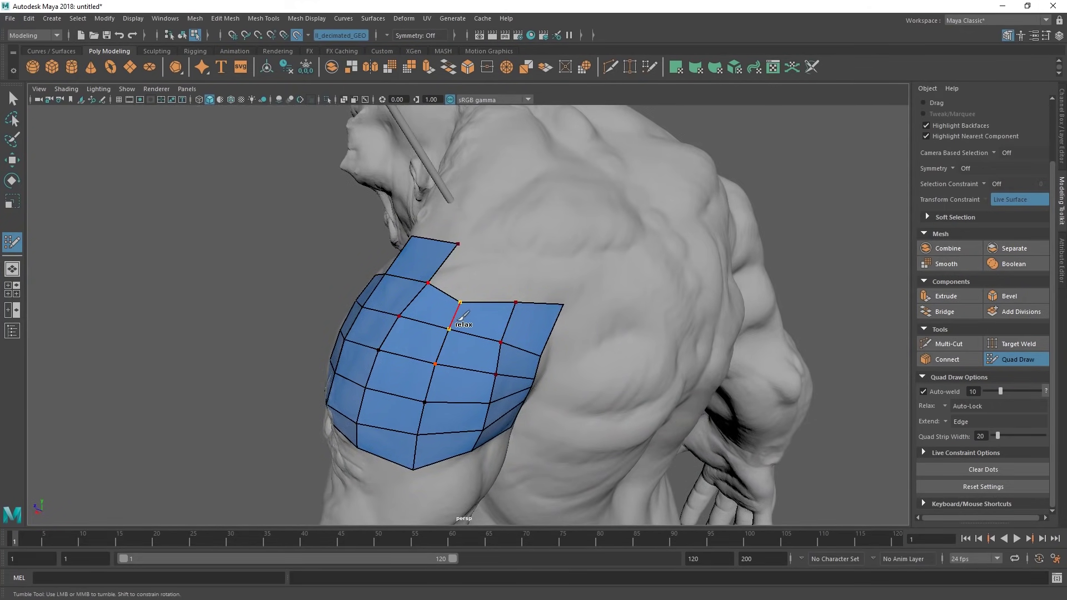
pyautogui.moveTo(464, 316)
pyautogui.keyDown('shift'); pyautogui.mouseDown()
pyautogui.moveTo(453, 325)
pyautogui.moveTo(470, 283)
pyautogui.moveTo(441, 331)
pyautogui.moveTo(486, 386)
pyautogui.moveTo(382, 388)
pyautogui.moveTo(362, 358)
pyautogui.moveTo(479, 338)
pyautogui.moveTo(450, 364)
pyautogui.moveTo(542, 345)
pyautogui.mouseUp(); pyautogui.keyUp('shift')
pyautogui.moveTo(523, 345)
pyautogui.keyDown('shift'); pyautogui.mouseDown()
pyautogui.moveTo(482, 331)
pyautogui.moveTo(361, 382)
pyautogui.moveTo(481, 308)
pyautogui.moveTo(498, 280)
pyautogui.moveTo(510, 285)
pyautogui.mouseUp(); pyautogui.keyUp('shift')
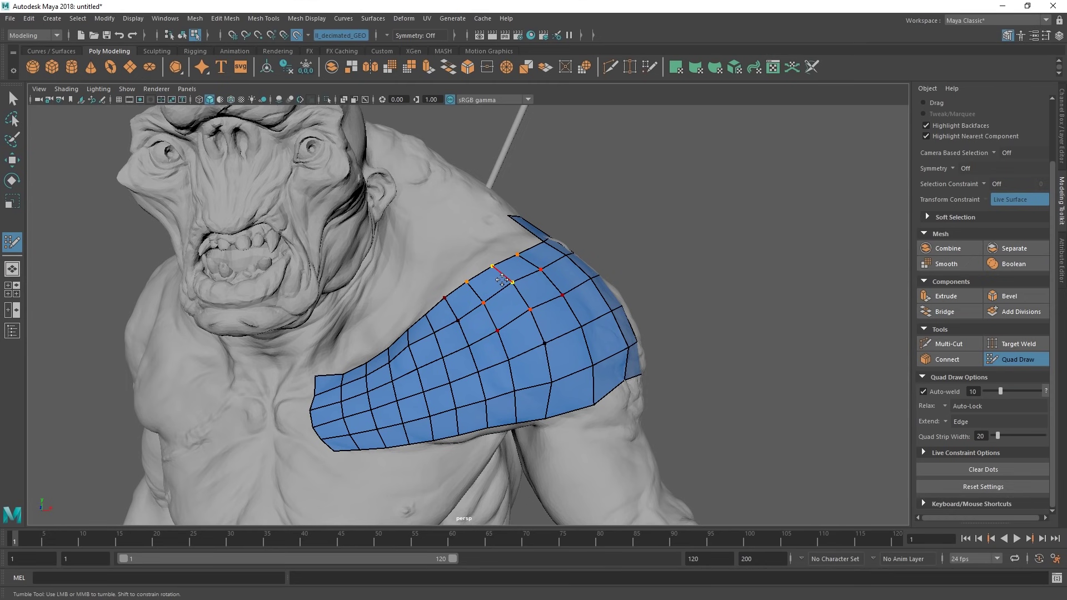
# Try merging vertices and deleting an edge at the front of the shoulder, toggle Auto-weld off and on, and undo the edits.
pyautogui.moveTo(493, 265)
pyautogui.mouseDown()
pyautogui.moveTo(469, 286)
pyautogui.moveTo(508, 361)
pyautogui.mouseUp()
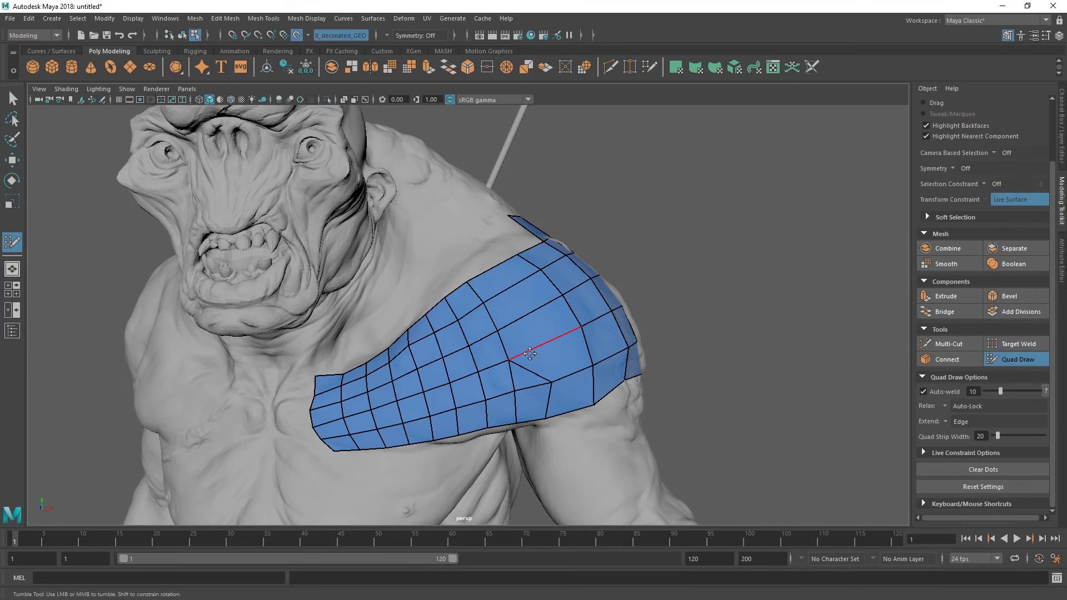
pyautogui.keyDown('ctrl'); pyautogui.keyDown('shift'); pyautogui.click(531, 354); pyautogui.keyUp('shift'); pyautogui.keyUp('ctrl')
pyautogui.moveTo(551, 383)
pyautogui.mouseDown()
pyautogui.moveTo(515, 387)
pyautogui.moveTo(567, 372)
pyautogui.mouseUp()
pyautogui.hotkey('ctrl', 'z')
pyautogui.click(924, 392)
pyautogui.click(925, 391)
pyautogui.hotkey('ctrl', 'z')
pyautogui.hotkey('ctrl', 'z')
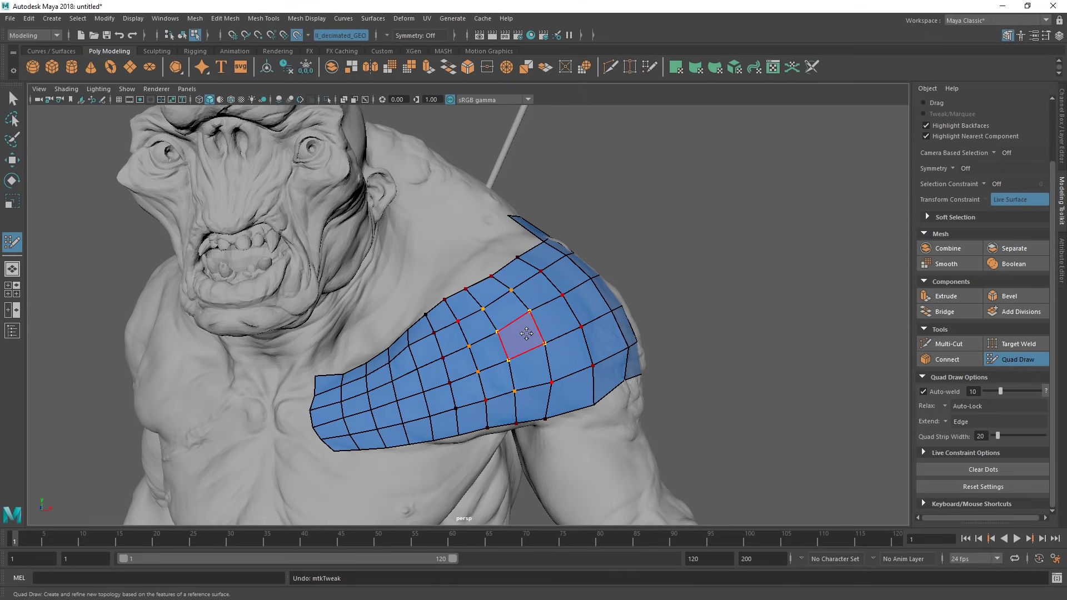
# Move a vertex on the patch's lower border near the armpit slightly toward the shoulder.
pyautogui.keyDown('alt'); pyautogui.moveTo(525, 342); pyautogui.dragTo(389, 457); pyautogui.keyUp('alt')
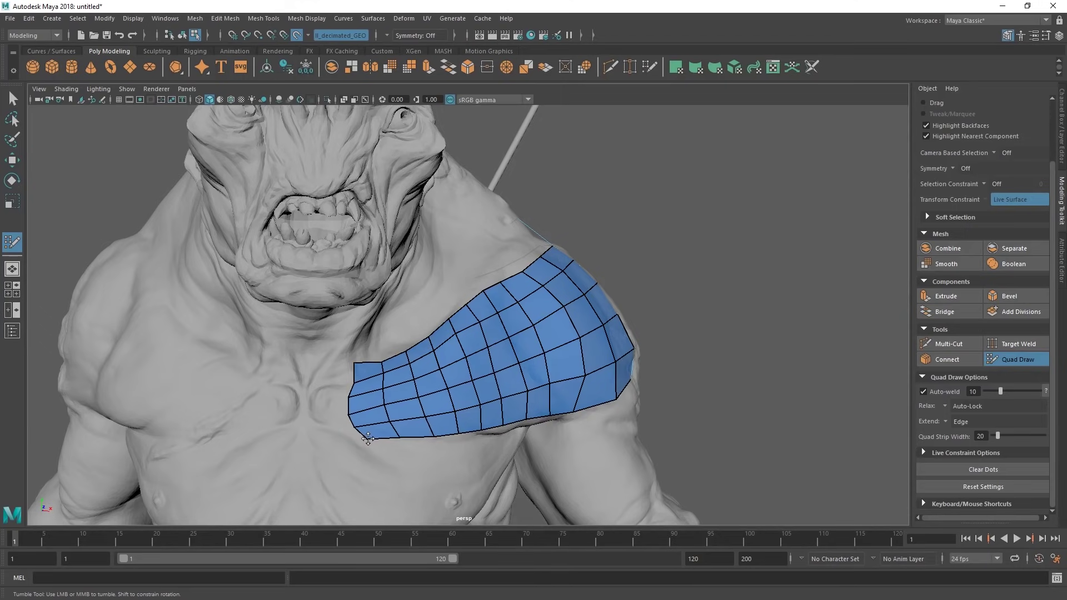
pyautogui.keyDown('alt'); pyautogui.moveTo(477, 358); pyautogui.dragTo(428, 373); pyautogui.keyUp('alt')
pyautogui.moveTo(457, 446); pyautogui.dragTo(467, 443)
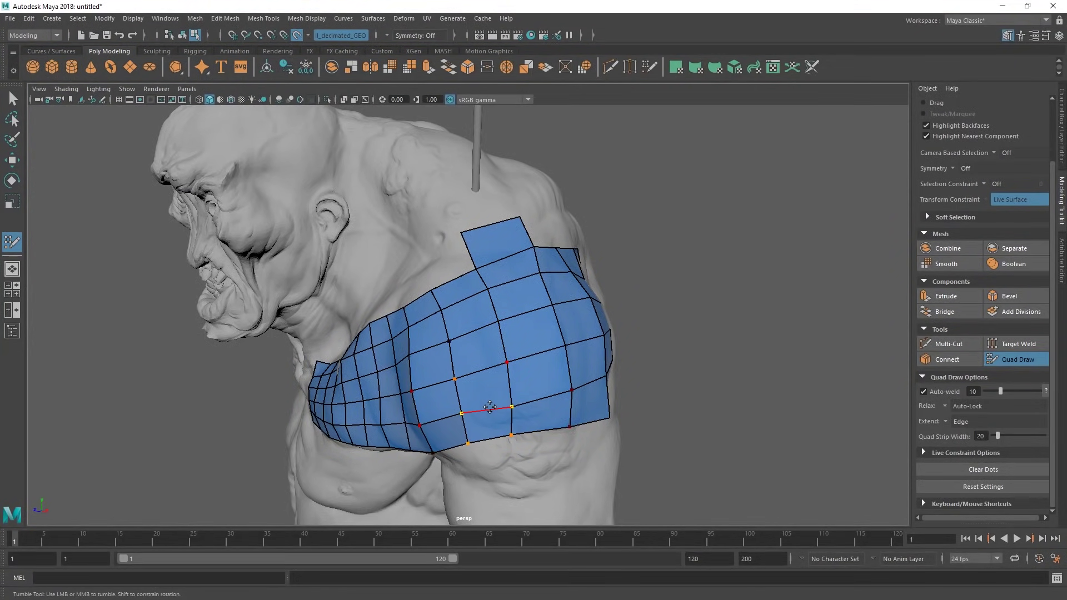
# Insert another edge loop through the shoulder quads and relax the surrounding vertices for even spacing.
pyautogui.moveTo(488, 396)
pyautogui.keyDown('alt'); pyautogui.mouseDown()
pyautogui.moveTo(494, 348)
pyautogui.moveTo(511, 368)
pyautogui.moveTo(434, 339)
pyautogui.moveTo(380, 352)
pyautogui.mouseUp(); pyautogui.keyUp('alt')
pyautogui.keyDown('ctrl'); pyautogui.click(513, 359); pyautogui.keyUp('ctrl')
pyautogui.keyDown('alt'); pyautogui.moveTo(534, 330); pyautogui.dragTo(467, 339); pyautogui.keyUp('alt')
pyautogui.moveTo(479, 339)
pyautogui.keyDown('shift'); pyautogui.mouseDown()
pyautogui.moveTo(499, 338)
pyautogui.moveTo(482, 363)
pyautogui.moveTo(426, 356)
pyautogui.moveTo(626, 339)
pyautogui.mouseUp(); pyautogui.keyUp('shift')
pyautogui.keyDown('alt'); pyautogui.moveTo(535, 341); pyautogui.dragTo(557, 345); pyautogui.keyUp('alt')
pyautogui.keyDown('alt'); pyautogui.moveTo(557, 346); pyautogui.dragTo(514, 331, button='right'); pyautogui.keyUp('alt')
pyautogui.keyDown('alt'); pyautogui.moveTo(514, 331); pyautogui.dragTo(534, 269, button='middle'); pyautogui.keyUp('alt')
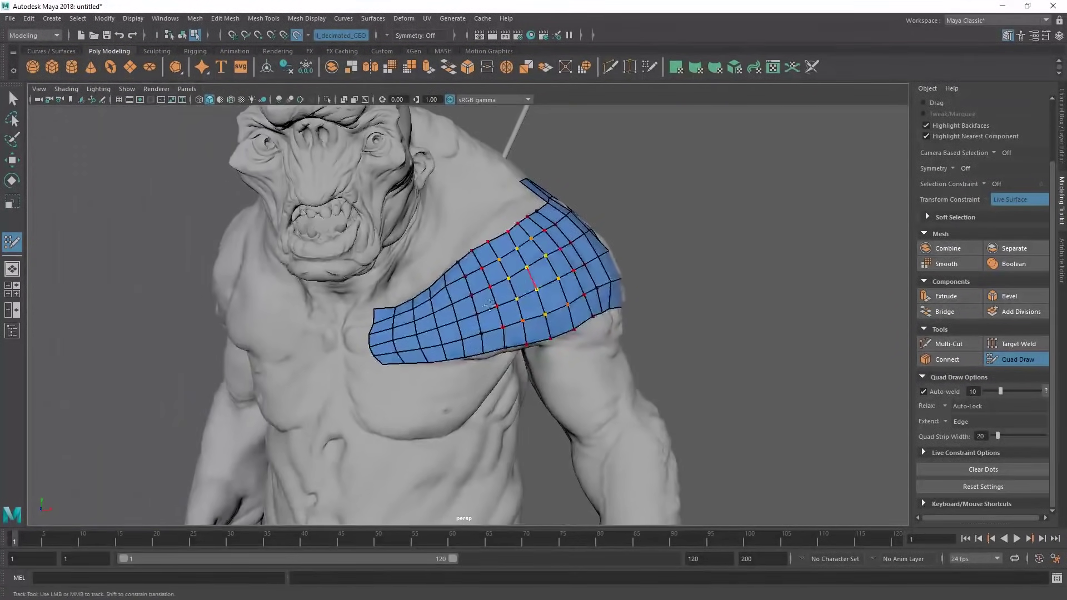
# Remove the existing shoulder patch and restart Quad Draw on the bare sculpt.
pyautogui.keyDown('alt'); pyautogui.moveTo(501, 303); pyautogui.dragTo(520, 307, button='right'); pyautogui.keyUp('alt')
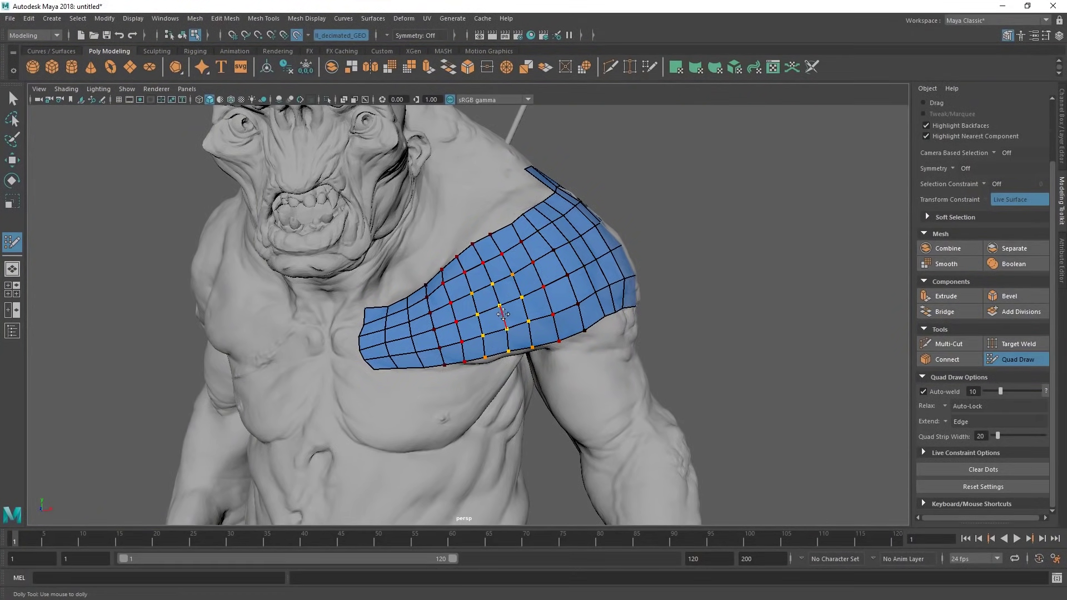
pyautogui.keyDown('alt'); pyautogui.moveTo(519, 308); pyautogui.dragTo(502, 307); pyautogui.keyUp('alt')
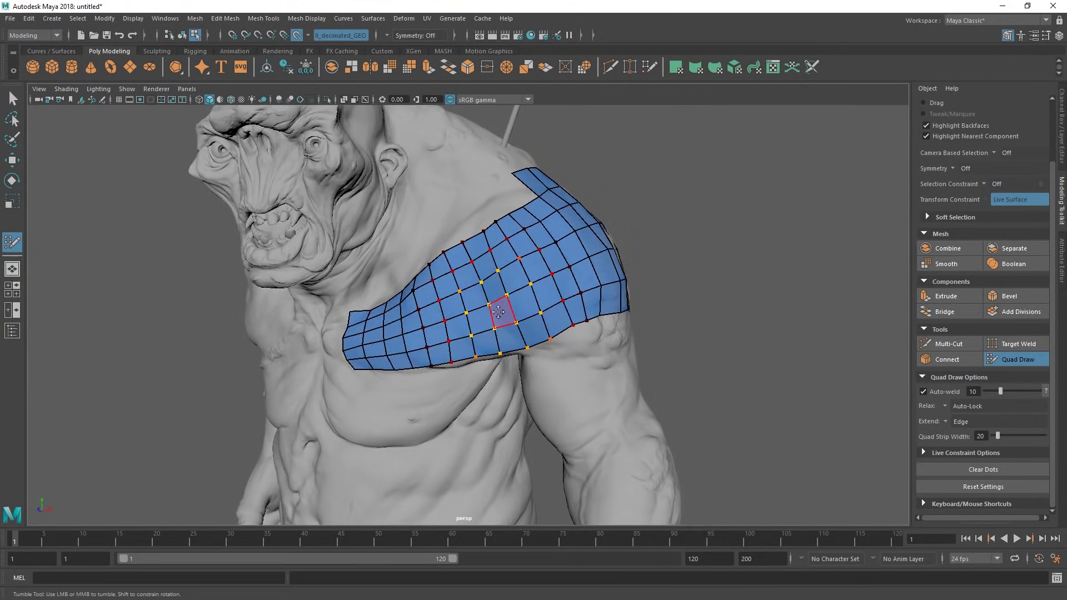
pyautogui.press('w')
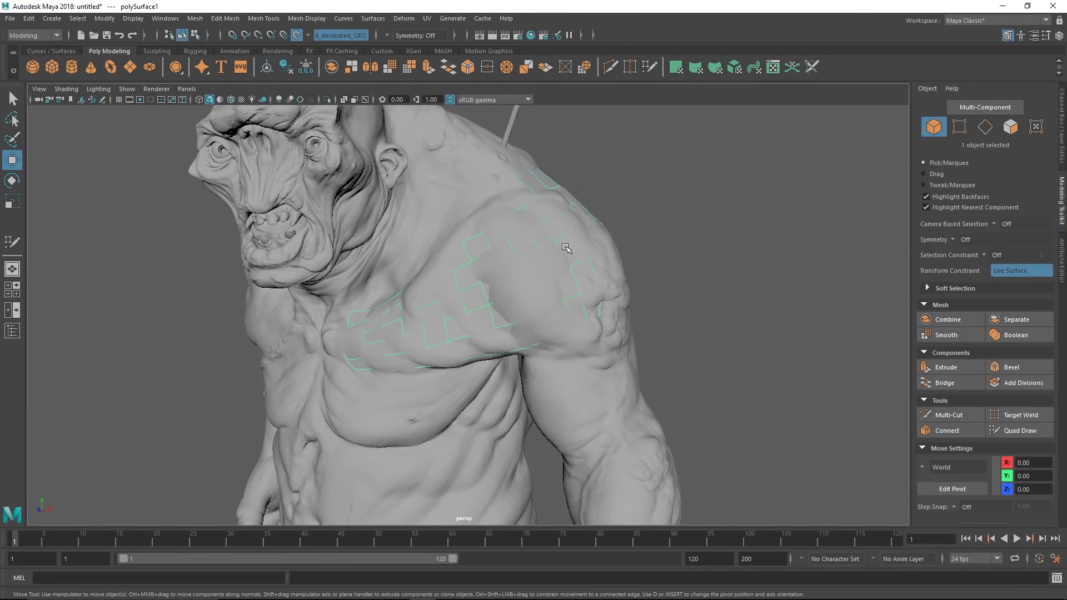
pyautogui.click(1005, 430)
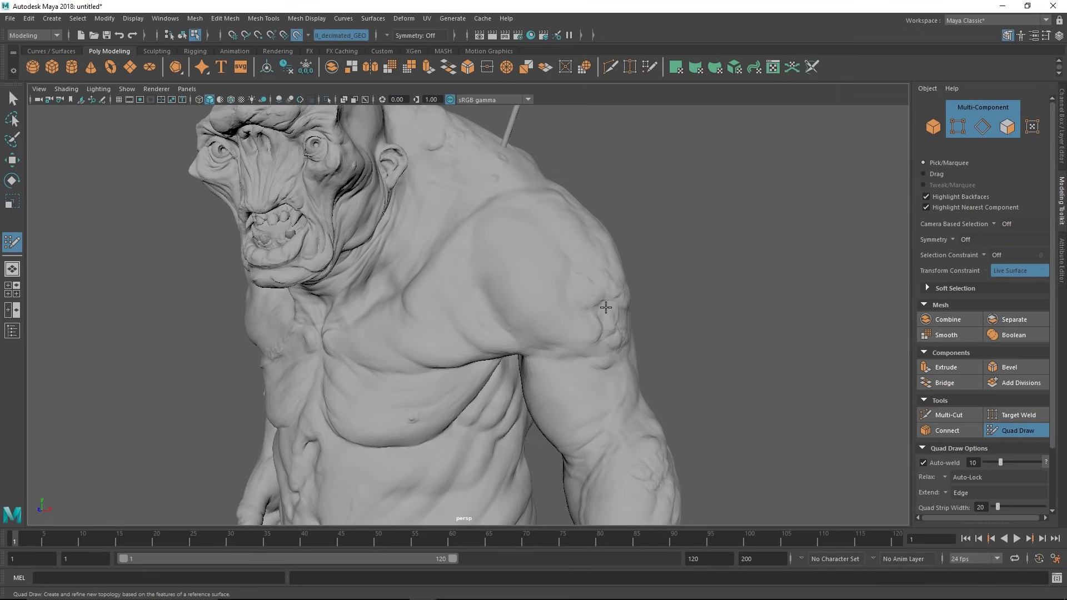
# Place four dots around the front of the shoulder, fill them as one large quad, and adjust its lower corner near the armpit.
pyautogui.moveTo(567, 319)
pyautogui.keyDown('alt'); pyautogui.mouseDown()
pyautogui.moveTo(600, 312)
pyautogui.moveTo(576, 314)
pyautogui.moveTo(513, 224)
pyautogui.mouseUp(); pyautogui.keyUp('alt')
pyautogui.click(500, 207)
pyautogui.click(452, 251)
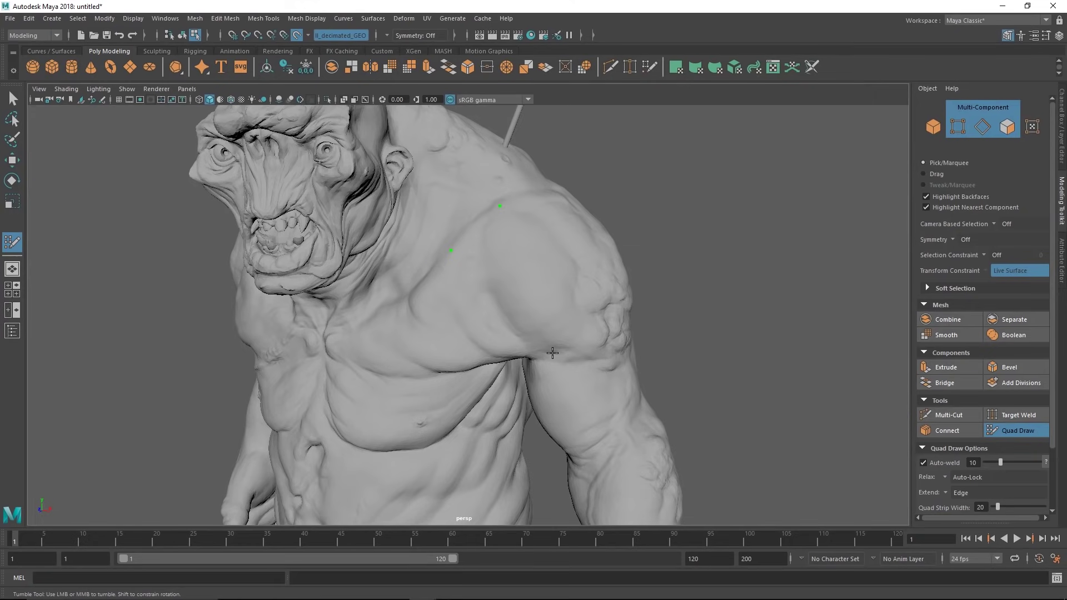
pyautogui.keyDown('shift'); pyautogui.click(552, 289); pyautogui.keyUp('shift')
pyautogui.keyDown('alt'); pyautogui.moveTo(553, 289); pyautogui.dragTo(527, 291); pyautogui.keyUp('alt')
pyautogui.moveTo(503, 383); pyautogui.dragTo(505, 393)
# Try filling a small separate quad and painting two curved strips of quads on the outer upper arm.
pyautogui.click(528, 392)
pyautogui.click(533, 408)
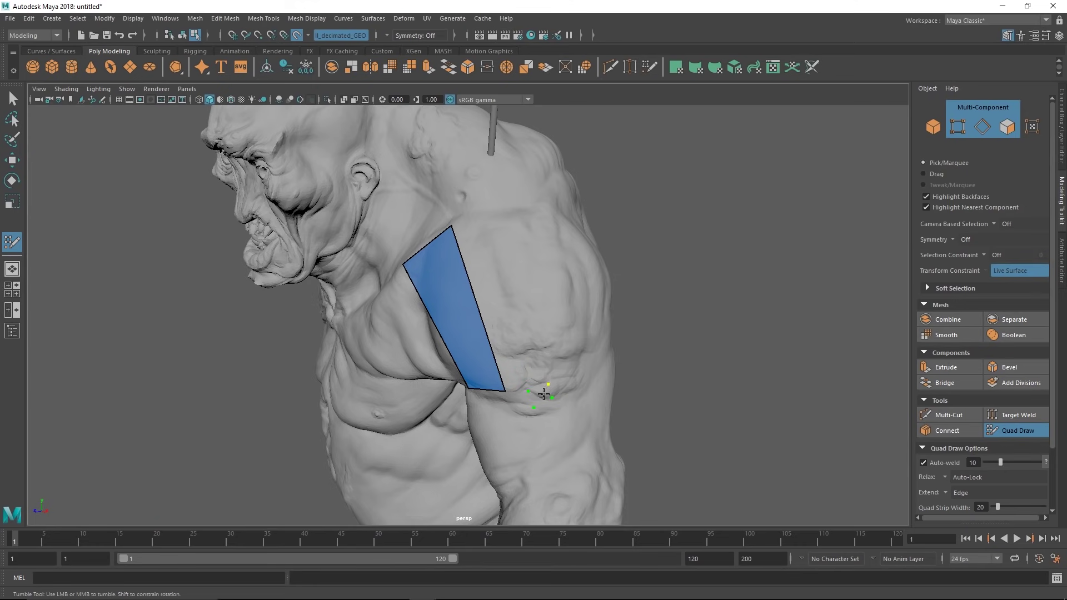
pyautogui.keyDown('shift'); pyautogui.click(538, 394); pyautogui.keyUp('shift')
pyautogui.moveTo(572, 308)
pyautogui.mouseDown()
pyautogui.moveTo(538, 358)
pyautogui.moveTo(578, 376)
pyautogui.moveTo(567, 417)
pyautogui.moveTo(528, 462)
pyautogui.mouseUp()
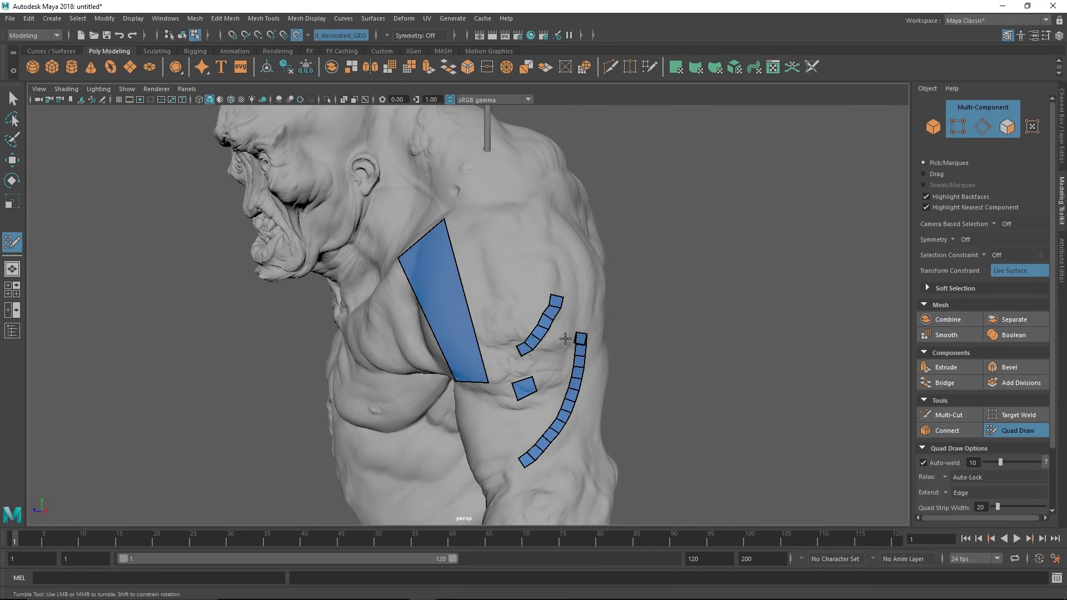
# Undo the painted quad strips and the small separate quad on the upper arm.
pyautogui.hotkey('ctrl', 'z')
pyautogui.hotkey('ctrl', 'z')
pyautogui.hotkey('ctrl', 'z')
pyautogui.hotkey('ctrl', 'z')
pyautogui.hotkey('ctrl', 'z')
pyautogui.hotkey('ctrl', 'z')
pyautogui.hotkey('ctrl', 'z')
pyautogui.hotkey('ctrl', 'z')
pyautogui.hotkey('ctrl', 'z')
pyautogui.hotkey('ctrl', 'z')
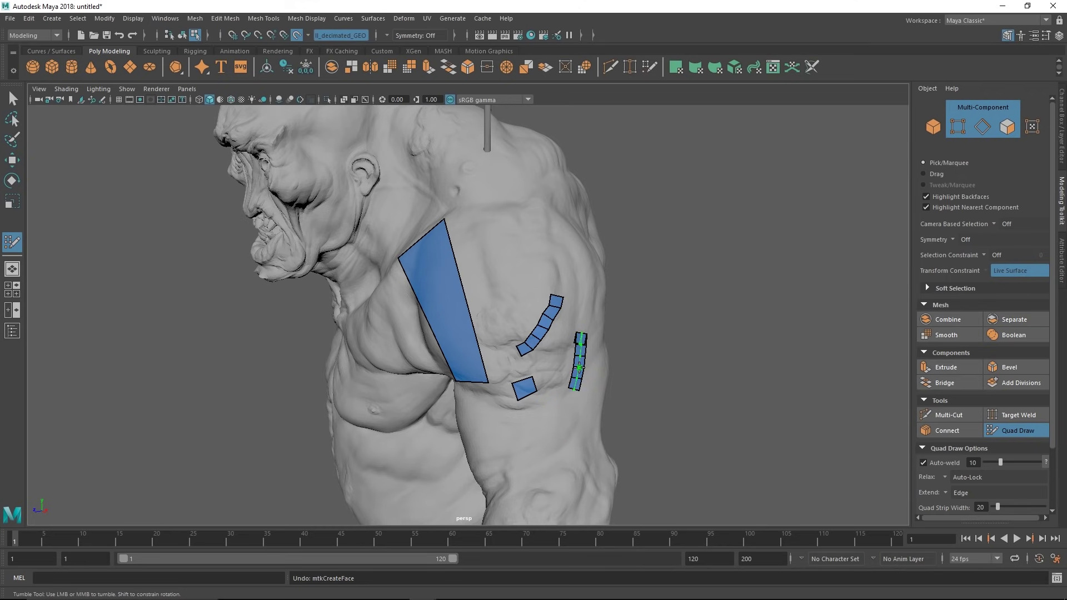
pyautogui.hotkey('ctrl', 'z')
pyautogui.hotkey('ctrl', 'z')
pyautogui.hotkey('ctrl', 'z')
pyautogui.hotkey('ctrl', 'z')
pyautogui.hotkey('ctrl', 'z')
pyautogui.hotkey('ctrl', 'z')
pyautogui.hotkey('ctrl', 'z')
pyautogui.hotkey('ctrl', 'z')
pyautogui.hotkey('ctrl', 'z')
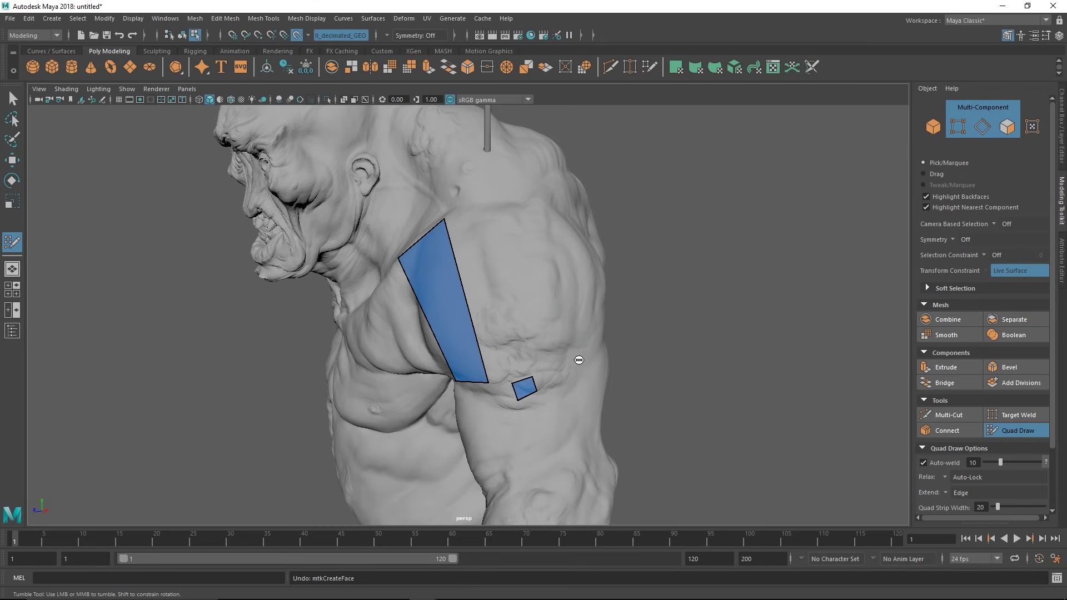
pyautogui.keyDown('alt'); pyautogui.moveTo(537, 364); pyautogui.dragTo(600, 372); pyautogui.keyUp('alt')
pyautogui.hotkey('ctrl', 'z')
pyautogui.hotkey('ctrl', 'z')
pyautogui.hotkey('ctrl', 'z')
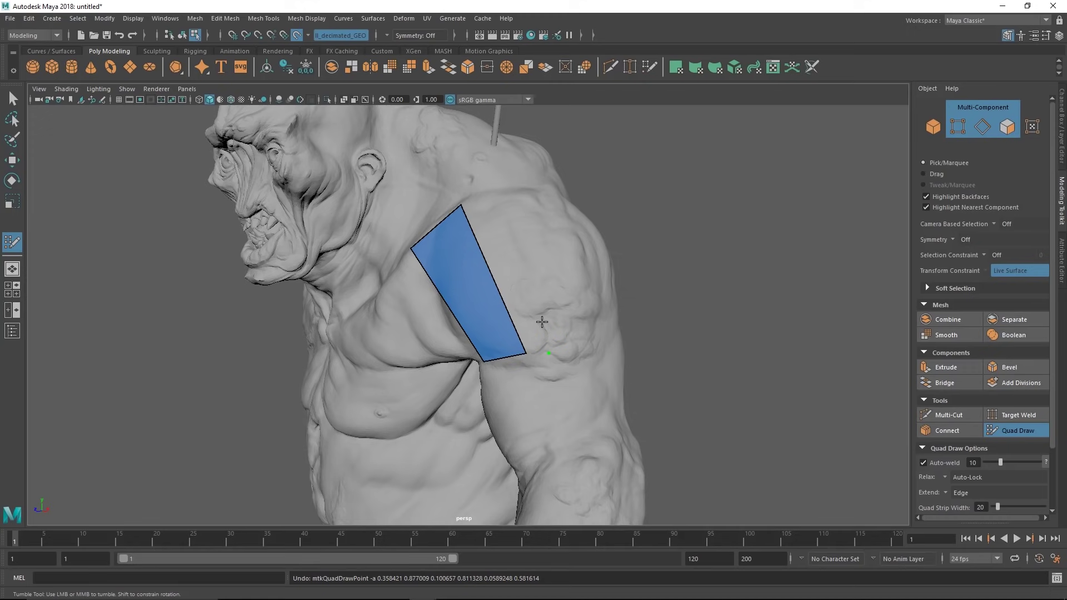
# Extend the large quad's rear edge around the outer shoulder and reposition the new quad's upper rear vertex.
pyautogui.keyDown('alt'); pyautogui.moveTo(540, 320); pyautogui.dragTo(555, 338); pyautogui.keyUp('alt')
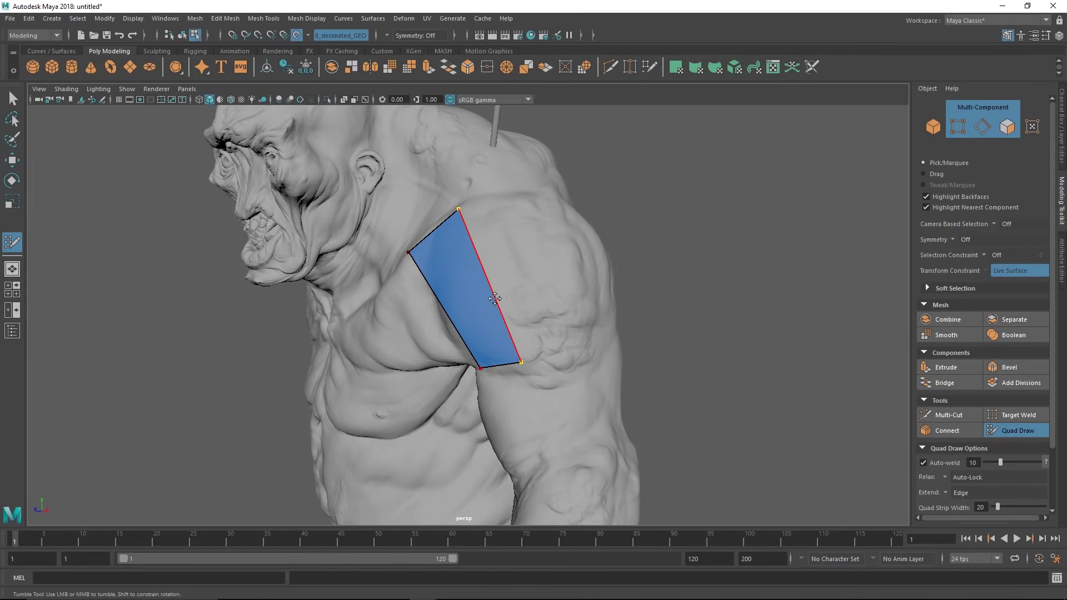
pyautogui.moveTo(496, 298)
pyautogui.mouseDown()
pyautogui.moveTo(529, 291)
pyautogui.moveTo(578, 306)
pyautogui.moveTo(550, 324)
pyautogui.moveTo(567, 300)
pyautogui.mouseUp()
pyautogui.keyDown('alt'); pyautogui.moveTo(558, 350); pyautogui.dragTo(497, 355); pyautogui.keyUp('alt')
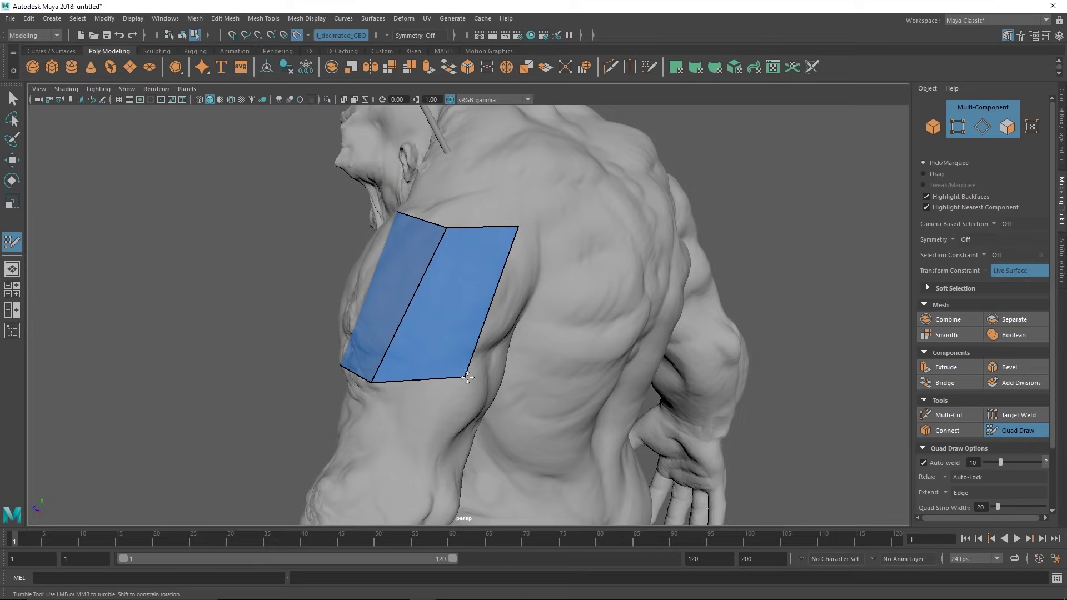
pyautogui.moveTo(519, 225); pyautogui.dragTo(495, 226)
# Extend the patch's front edge toward the chest and move its upper vertex down along the collarbone.
pyautogui.keyDown('alt'); pyautogui.moveTo(491, 300); pyautogui.dragTo(563, 304); pyautogui.keyUp('alt')
pyautogui.moveTo(531, 352); pyautogui.dragTo(452, 370)
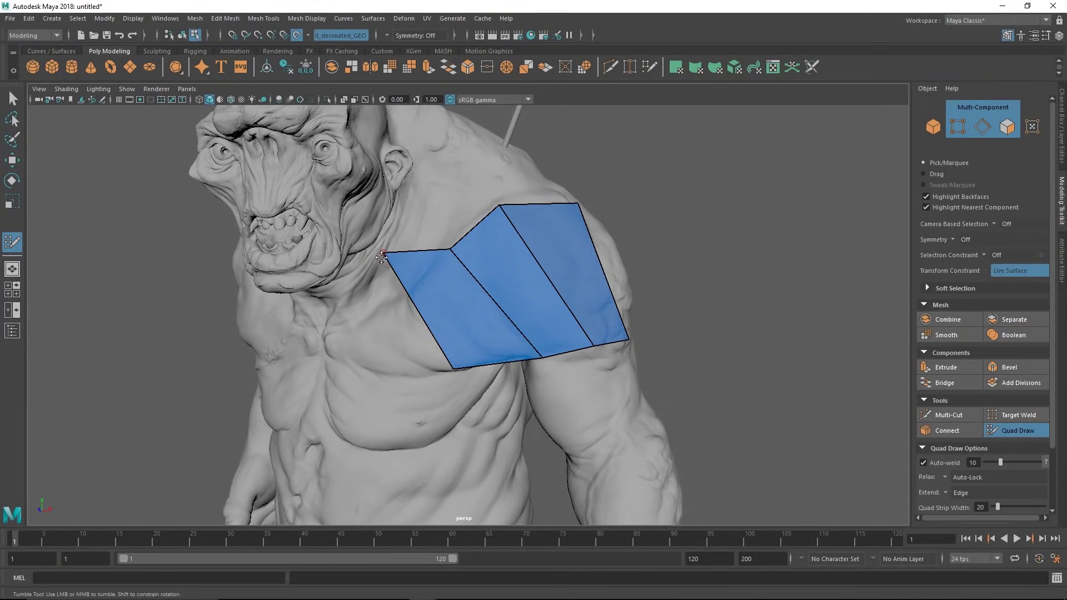
pyautogui.moveTo(384, 254); pyautogui.dragTo(406, 292)
# Extend the chest edge to the sternum and split the new quad with an edge from collarbone to lower border.
pyautogui.keyDown('alt'); pyautogui.moveTo(412, 351); pyautogui.dragTo(457, 371); pyautogui.keyUp('alt')
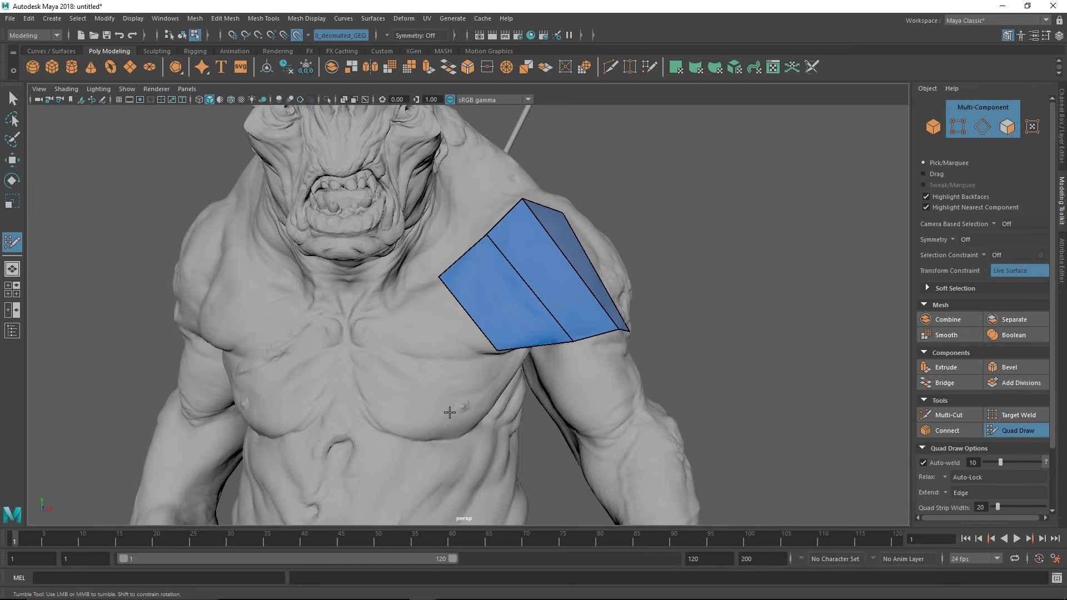
pyautogui.keyDown('alt'); pyautogui.moveTo(414, 334); pyautogui.dragTo(476, 334, button='right'); pyautogui.keyUp('alt')
pyautogui.keyDown('alt'); pyautogui.moveTo(477, 334); pyautogui.dragTo(490, 389, button='middle'); pyautogui.keyUp('alt')
pyautogui.keyDown('alt'); pyautogui.moveTo(489, 389); pyautogui.dragTo(554, 395, button='right'); pyautogui.keyUp('alt')
pyautogui.keyDown('alt'); pyautogui.moveTo(555, 395); pyautogui.dragTo(547, 370, button='middle'); pyautogui.keyUp('alt')
pyautogui.keyDown('alt'); pyautogui.moveTo(655, 356); pyautogui.dragTo(517, 315, button='right'); pyautogui.keyUp('alt')
pyautogui.keyDown('alt'); pyautogui.moveTo(517, 315); pyautogui.dragTo(372, 293); pyautogui.keyUp('alt')
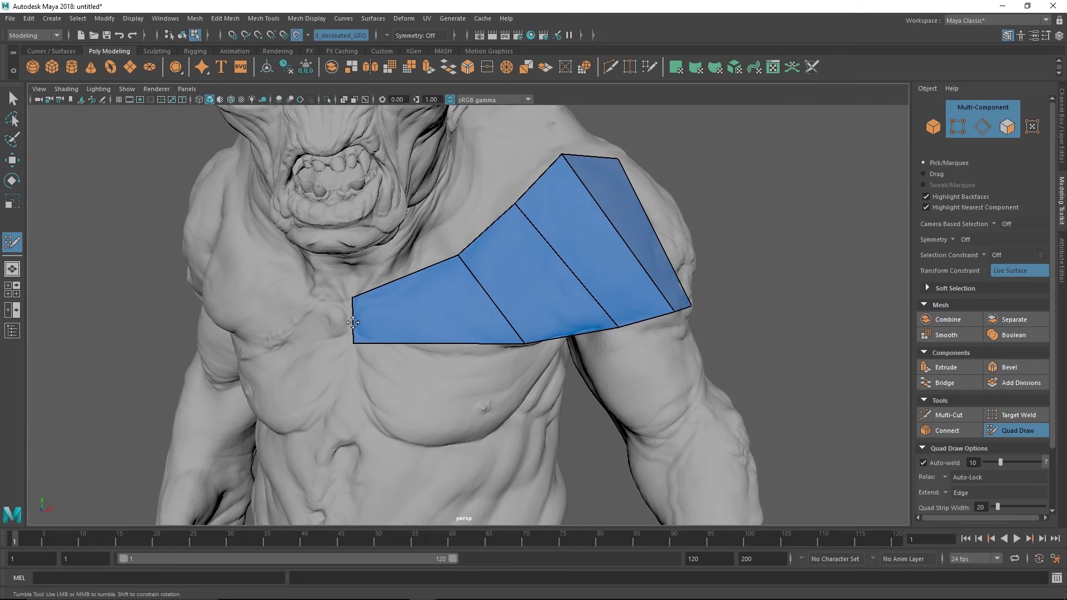
pyautogui.keyDown('alt'); pyautogui.moveTo(458, 337); pyautogui.dragTo(441, 324, button='right'); pyautogui.keyUp('alt')
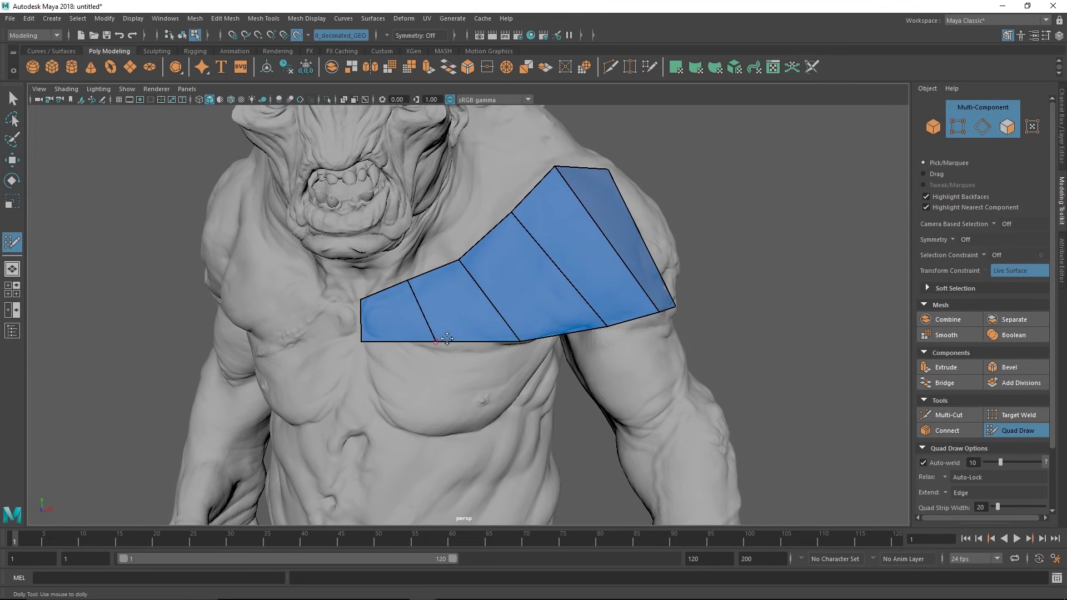
pyautogui.keyDown('alt'); pyautogui.moveTo(414, 286); pyautogui.dragTo(449, 333); pyautogui.keyUp('alt')
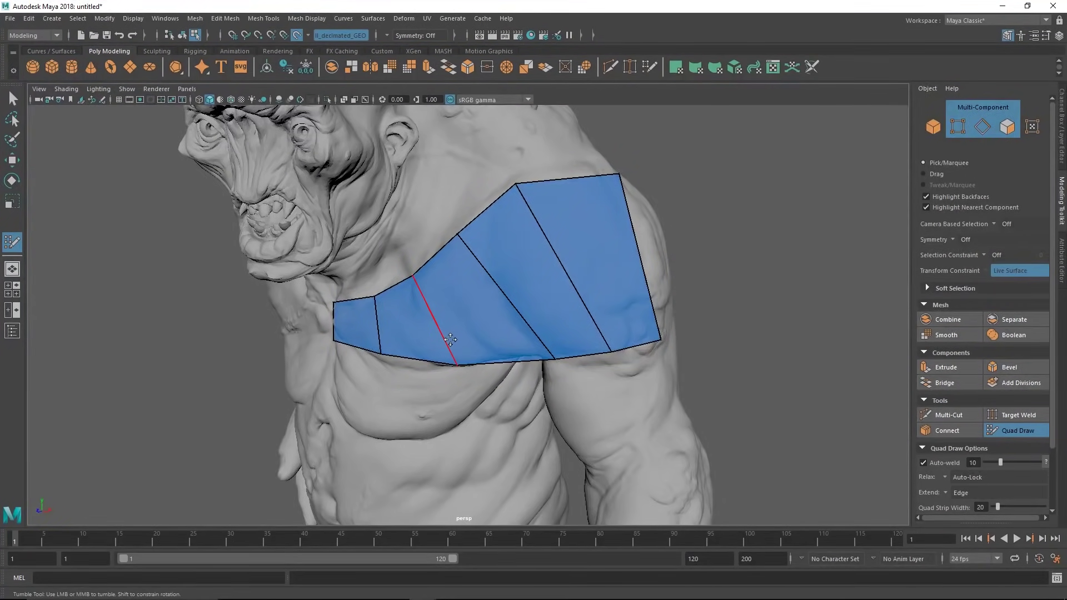
# Extend the patch's rear edge onto the shoulder blade with another large quad.
pyautogui.moveTo(561, 289)
pyautogui.keyDown('alt'); pyautogui.mouseDown()
pyautogui.moveTo(444, 320)
pyautogui.moveTo(401, 289)
pyautogui.moveTo(424, 285)
pyautogui.moveTo(420, 250)
pyautogui.moveTo(457, 250)
pyautogui.moveTo(442, 275)
pyautogui.mouseUp(); pyautogui.keyUp('alt')
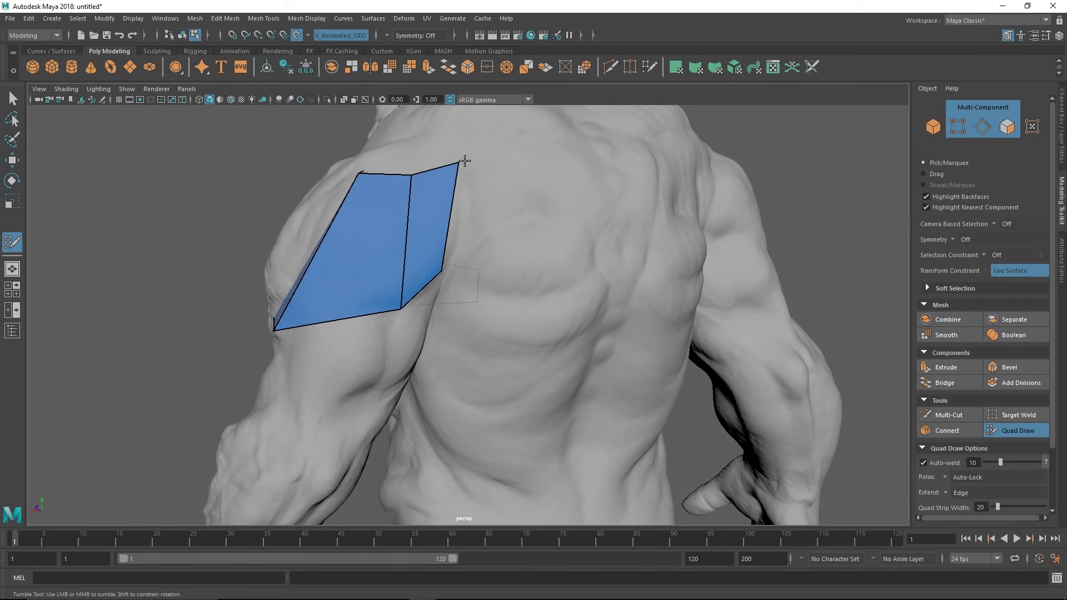
pyautogui.keyDown('alt'); pyautogui.moveTo(464, 162); pyautogui.dragTo(573, 251); pyautogui.keyUp('alt')
pyautogui.keyDown('alt'); pyautogui.moveTo(573, 252); pyautogui.dragTo(550, 258, button='middle'); pyautogui.keyUp('alt')
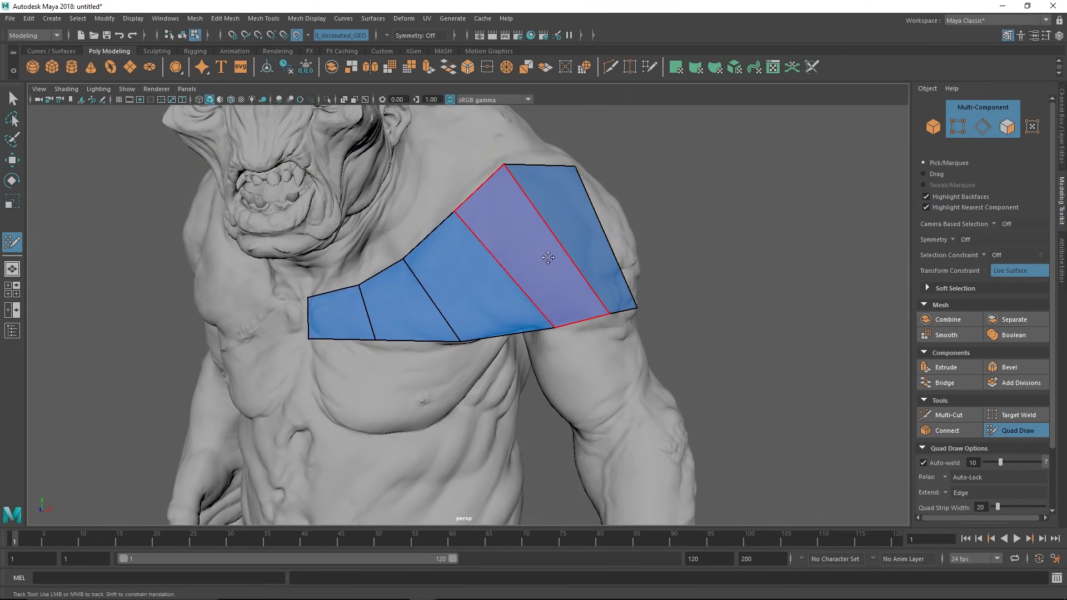
# Subdivide the patch with three lengthwise edge loops and add crosswise loops through the wide quads at the front of the shoulder.
pyautogui.keyDown('alt'); pyautogui.moveTo(550, 257); pyautogui.dragTo(511, 294); pyautogui.keyUp('alt')
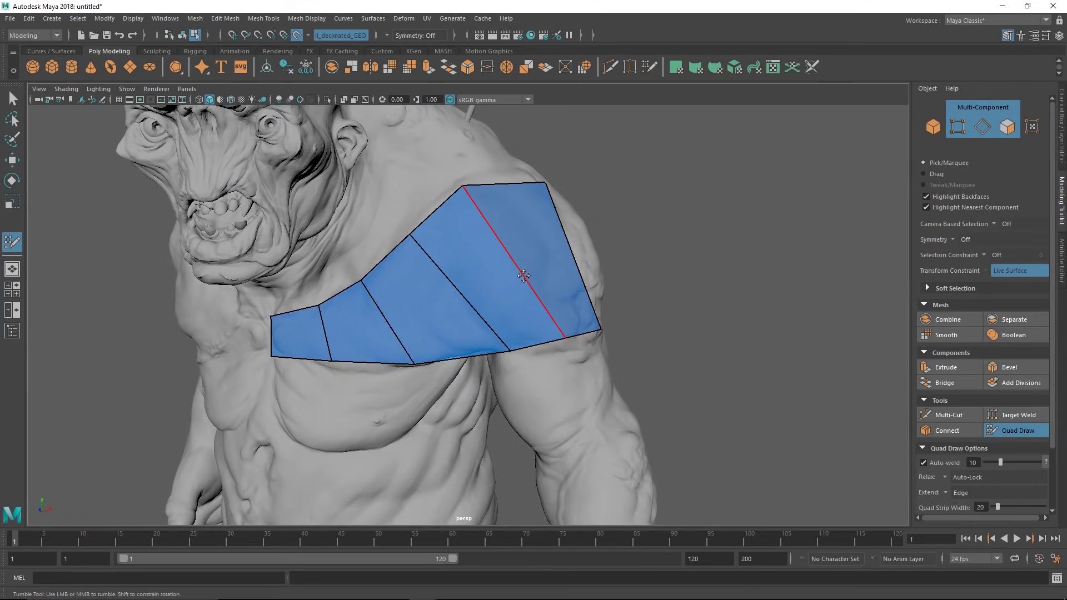
pyautogui.moveTo(524, 277)
pyautogui.keyDown('alt'); pyautogui.mouseDown()
pyautogui.moveTo(558, 282)
pyautogui.moveTo(550, 268)
pyautogui.mouseUp(); pyautogui.keyUp('alt')
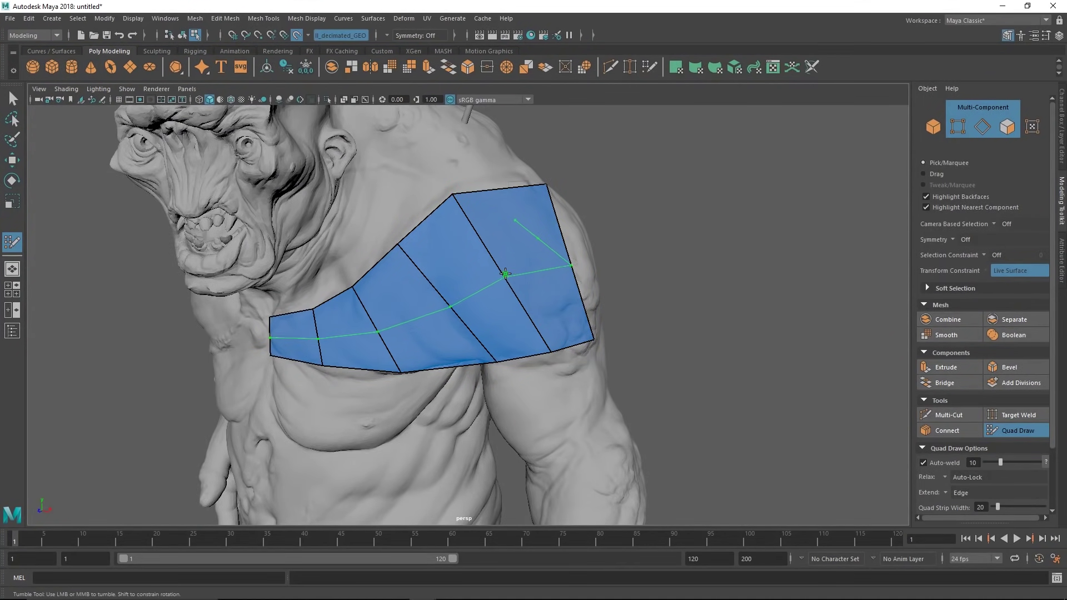
pyautogui.keyDown('ctrl'); pyautogui.click(548, 270); pyautogui.keyUp('ctrl')
pyautogui.moveTo(548, 269)
pyautogui.keyDown('alt'); pyautogui.mouseDown()
pyautogui.moveTo(526, 286)
pyautogui.moveTo(362, 279)
pyautogui.moveTo(555, 274)
pyautogui.moveTo(512, 309)
pyautogui.moveTo(455, 301)
pyautogui.mouseUp(); pyautogui.keyUp('alt')
pyautogui.keyDown('ctrl'); pyautogui.click(424, 325); pyautogui.keyUp('ctrl')
pyautogui.keyDown('alt'); pyautogui.moveTo(413, 341); pyautogui.dragTo(518, 291); pyautogui.keyUp('alt')
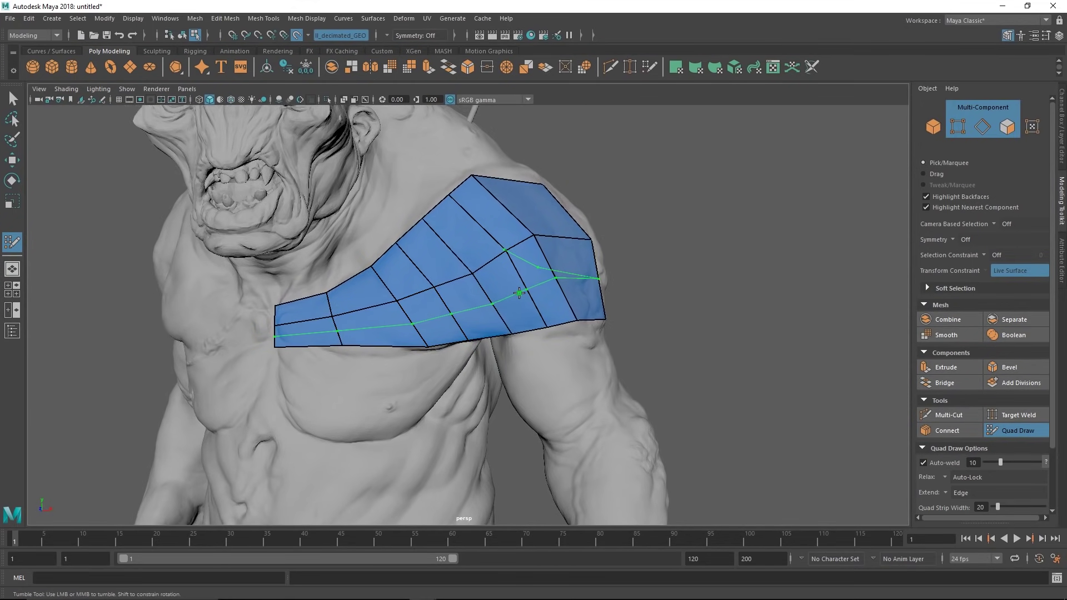
pyautogui.keyDown('ctrl'); pyautogui.click(473, 228); pyautogui.keyUp('ctrl')
# Insert another crosswise edge loop over the top of the shoulder and relax the patch's vertices for even spacing.
pyautogui.keyDown('alt'); pyautogui.moveTo(473, 228); pyautogui.dragTo(439, 282); pyautogui.keyUp('alt')
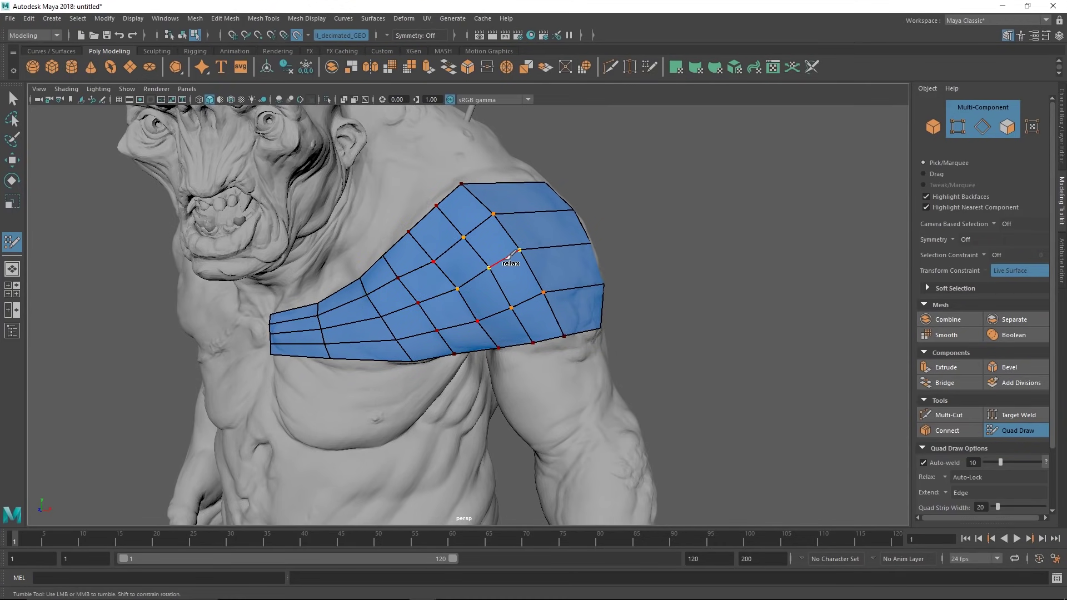
pyautogui.moveTo(332, 320)
pyautogui.keyDown('alt'); pyautogui.mouseDown()
pyautogui.moveTo(488, 293)
pyautogui.moveTo(494, 282)
pyautogui.moveTo(467, 246)
pyautogui.moveTo(454, 333)
pyautogui.moveTo(505, 175)
pyautogui.moveTo(460, 270)
pyautogui.mouseUp(); pyautogui.keyUp('alt')
pyautogui.hotkey('ctrl', 'z')
pyautogui.keyDown('ctrl'); pyautogui.click(462, 245); pyautogui.keyUp('ctrl')
pyautogui.moveTo(451, 356)
pyautogui.mouseDown()
pyautogui.moveTo(450, 245)
pyautogui.moveTo(580, 270)
pyautogui.mouseUp()
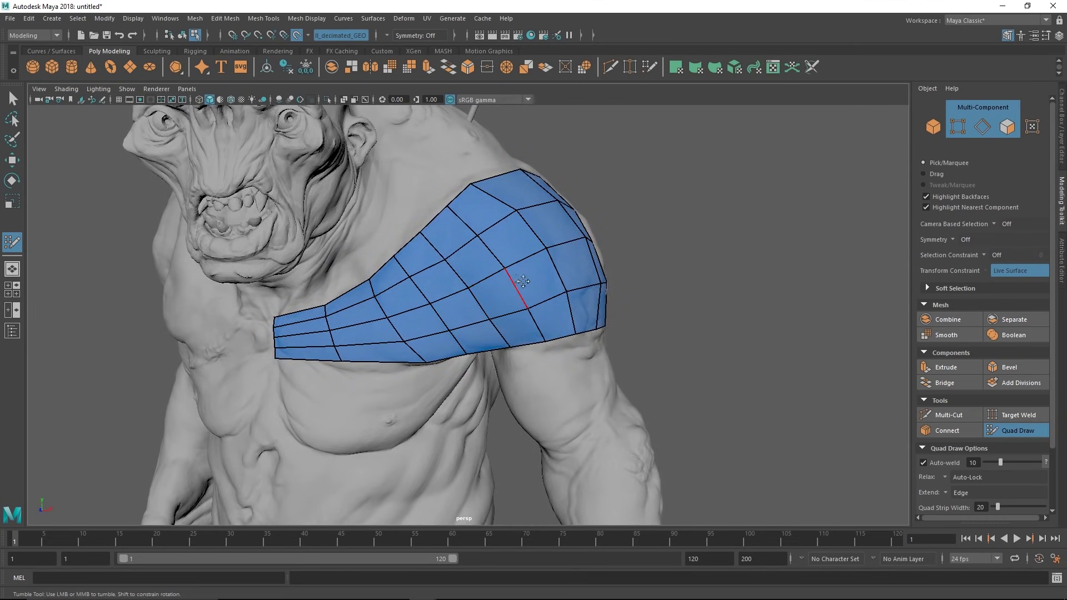
pyautogui.moveTo(536, 279)
pyautogui.keyDown('alt'); pyautogui.mouseDown()
pyautogui.moveTo(398, 289)
pyautogui.moveTo(503, 286)
pyautogui.moveTo(518, 263)
pyautogui.mouseUp(); pyautogui.keyUp('alt')
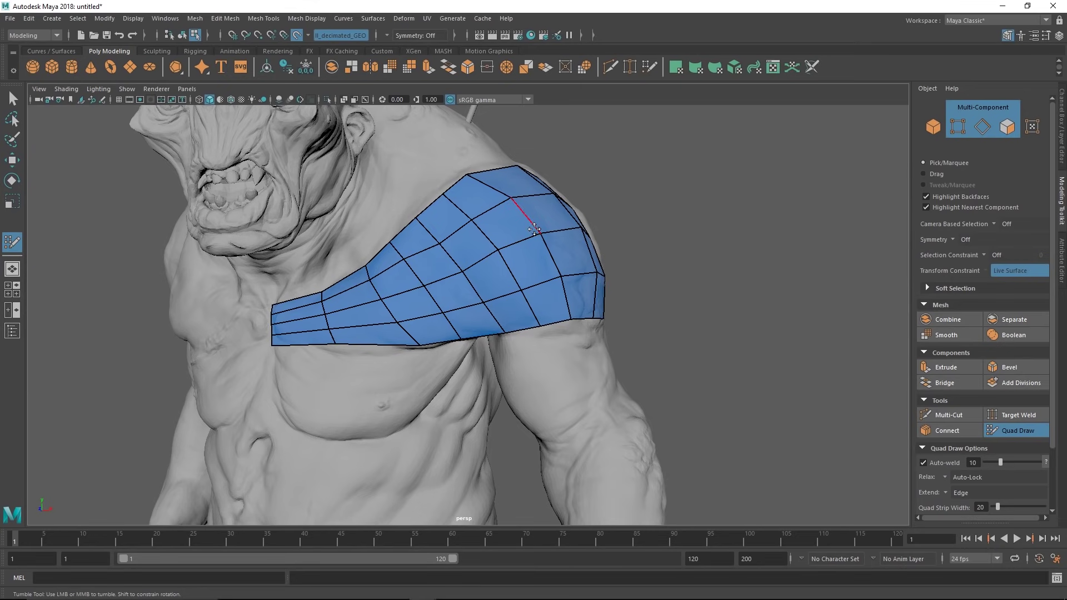
# Try inserting more edge loops through the shoulder quads by hand and undo them.
pyautogui.keyDown('alt'); pyautogui.moveTo(534, 247); pyautogui.dragTo(527, 259, button='middle'); pyautogui.keyUp('alt')
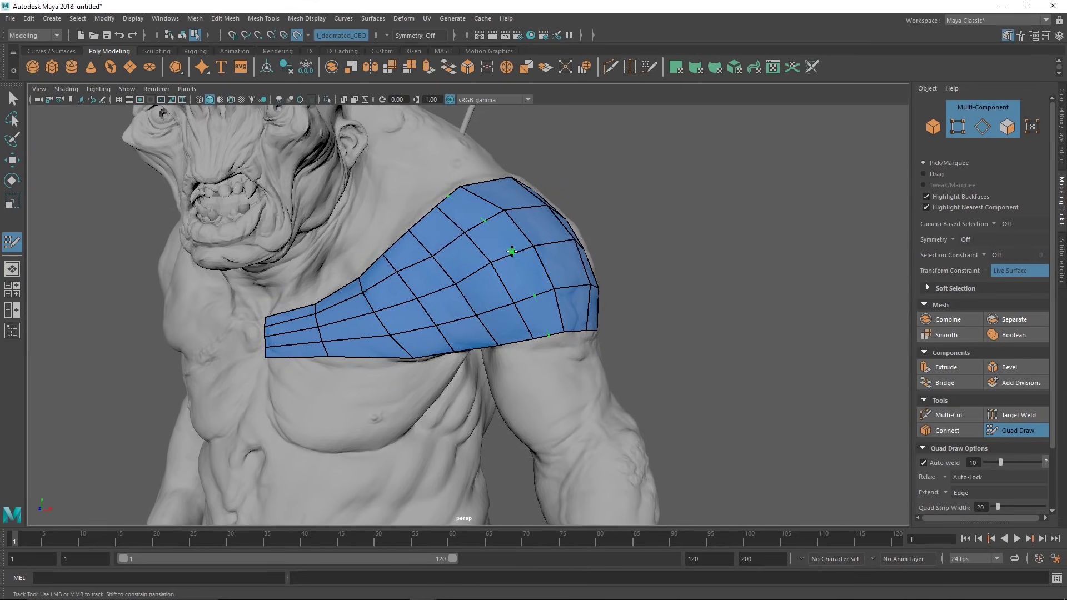
pyautogui.hotkey('ctrl', 'z')
pyautogui.keyDown('ctrl'); pyautogui.click(502, 280); pyautogui.keyUp('ctrl')
pyautogui.keyDown('ctrl'); pyautogui.click(484, 252); pyautogui.keyUp('ctrl')
pyautogui.hotkey('ctrl', 'z')
pyautogui.hotkey('ctrl', 'z')
pyautogui.hotkey('ctrl', 'z')
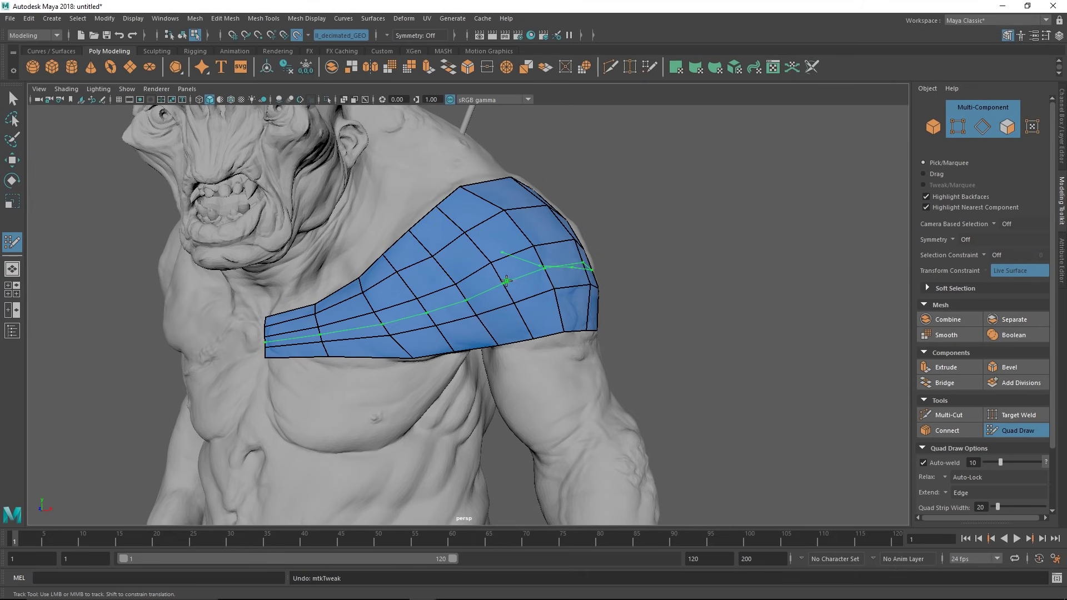
# Leave Quad Draw, smooth the patch mesh with 1 division, and resume Quad Draw on it.
pyautogui.press('q')
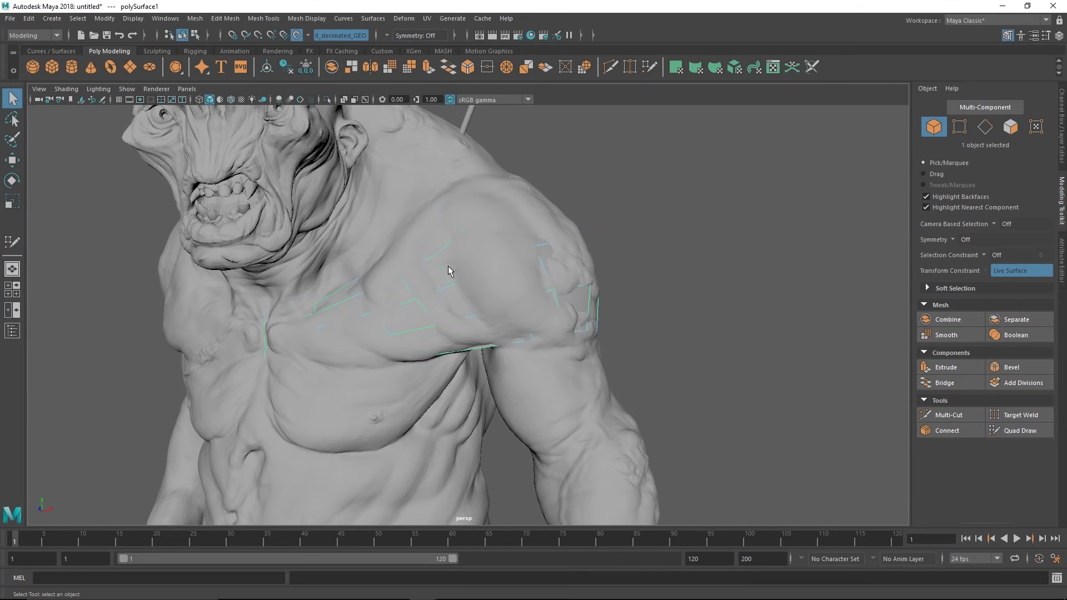
pyautogui.keyDown('shift'); pyautogui.rightClick(580, 217); pyautogui.keyUp('shift')
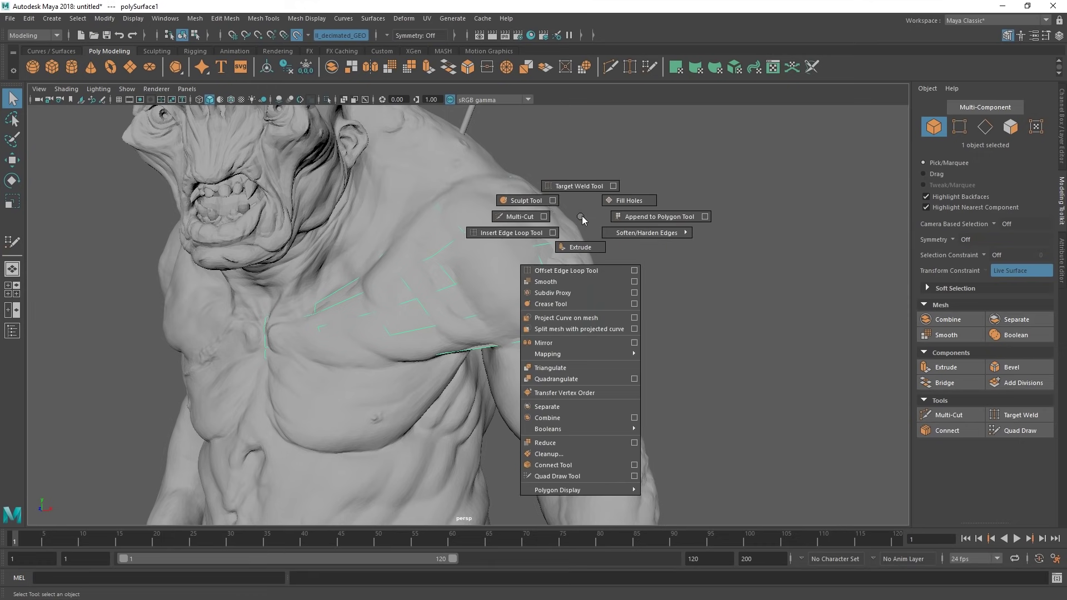
pyautogui.click(557, 281)
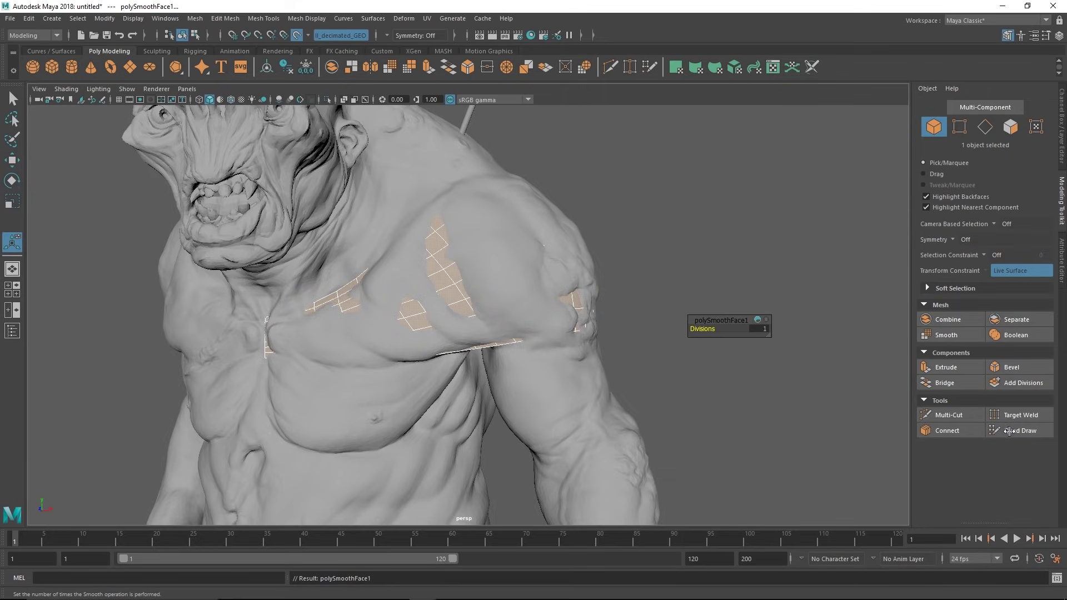
pyautogui.click(1010, 433)
# Relax the denser quads over the front and back of the shoulder and along the patch's upper and lower borders.
pyautogui.moveTo(475, 261)
pyautogui.keyDown('alt'); pyautogui.mouseDown()
pyautogui.moveTo(462, 299)
pyautogui.moveTo(315, 293)
pyautogui.moveTo(519, 281)
pyautogui.mouseUp(); pyautogui.keyUp('alt')
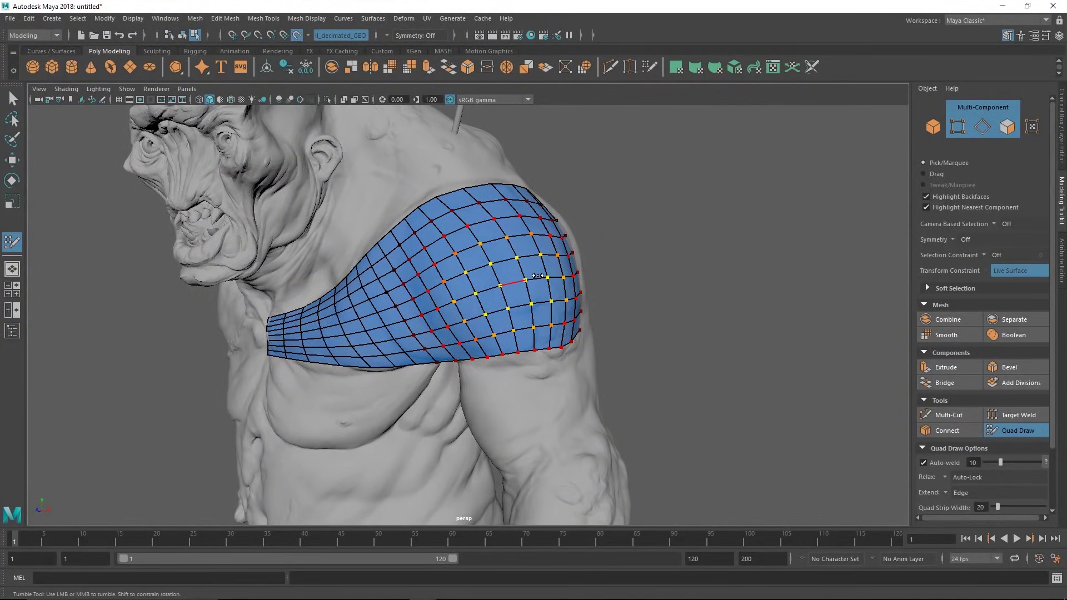
pyautogui.moveTo(544, 285)
pyautogui.keyDown('shift'); pyautogui.mouseDown()
pyautogui.moveTo(489, 251)
pyautogui.moveTo(473, 262)
pyautogui.moveTo(375, 267)
pyautogui.moveTo(439, 275)
pyautogui.moveTo(447, 263)
pyautogui.moveTo(611, 213)
pyautogui.moveTo(528, 275)
pyautogui.moveTo(462, 272)
pyautogui.mouseUp(); pyautogui.keyUp('shift')
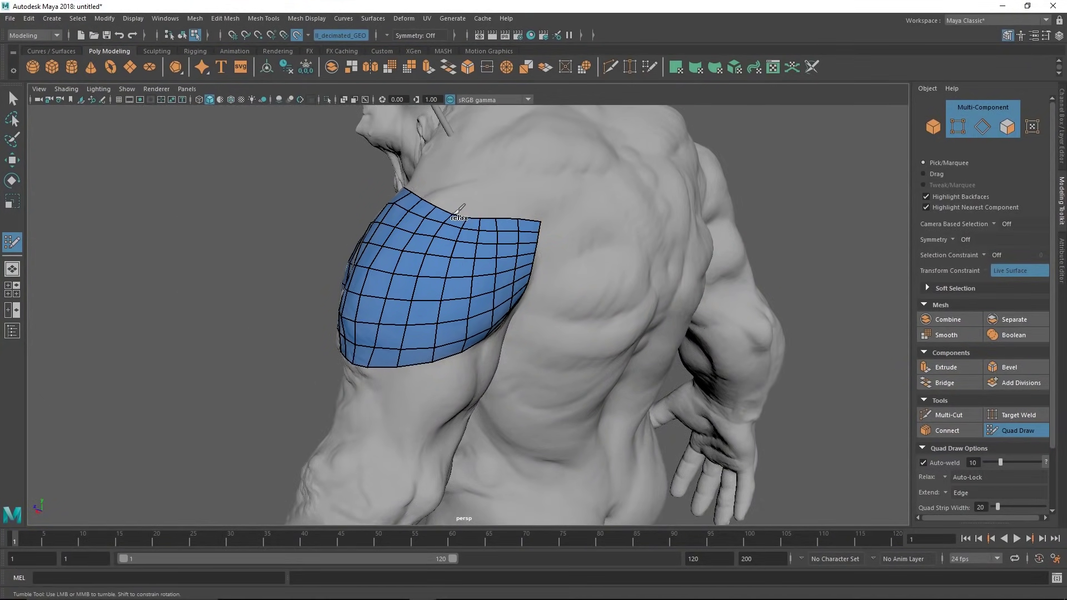
pyautogui.keyDown('alt'); pyautogui.moveTo(460, 212); pyautogui.dragTo(544, 234); pyautogui.keyUp('alt')
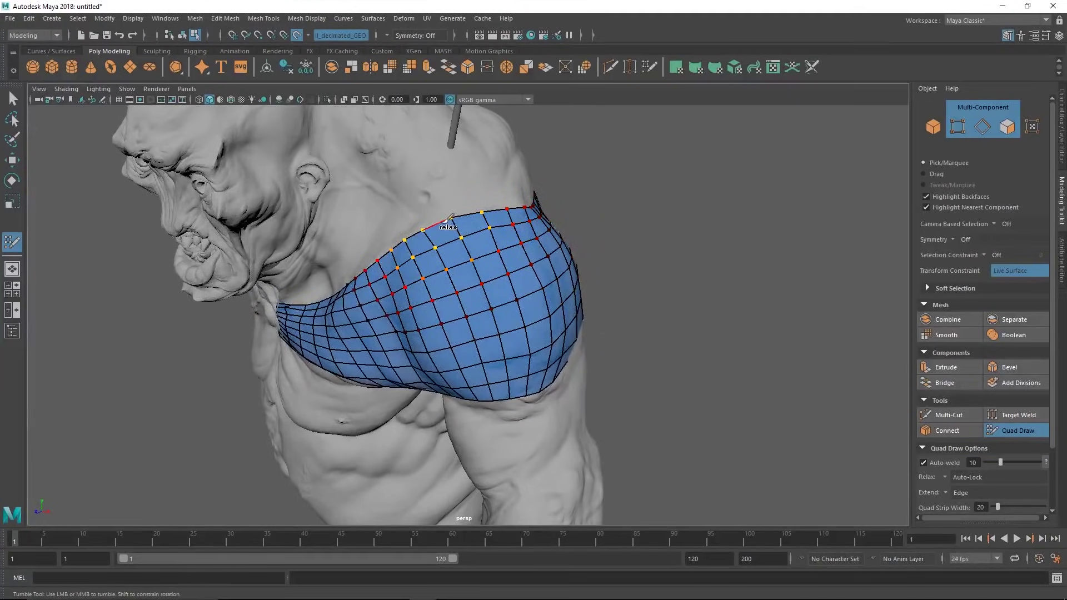
pyautogui.keyDown('alt'); pyautogui.moveTo(443, 223); pyautogui.dragTo(497, 193); pyautogui.keyUp('alt')
pyautogui.moveTo(340, 286)
pyautogui.mouseDown()
pyautogui.moveTo(328, 308)
pyautogui.moveTo(377, 362)
pyautogui.moveTo(391, 331)
pyautogui.moveTo(387, 302)
pyautogui.mouseUp()
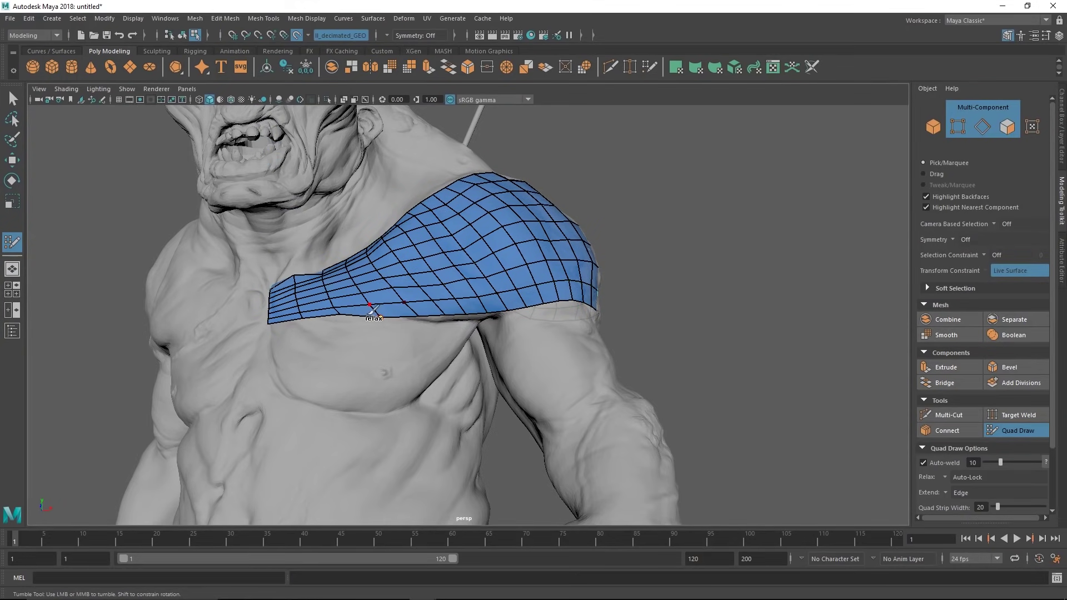
pyautogui.keyDown('alt'); pyautogui.moveTo(550, 278); pyautogui.dragTo(511, 314); pyautogui.keyUp('alt')
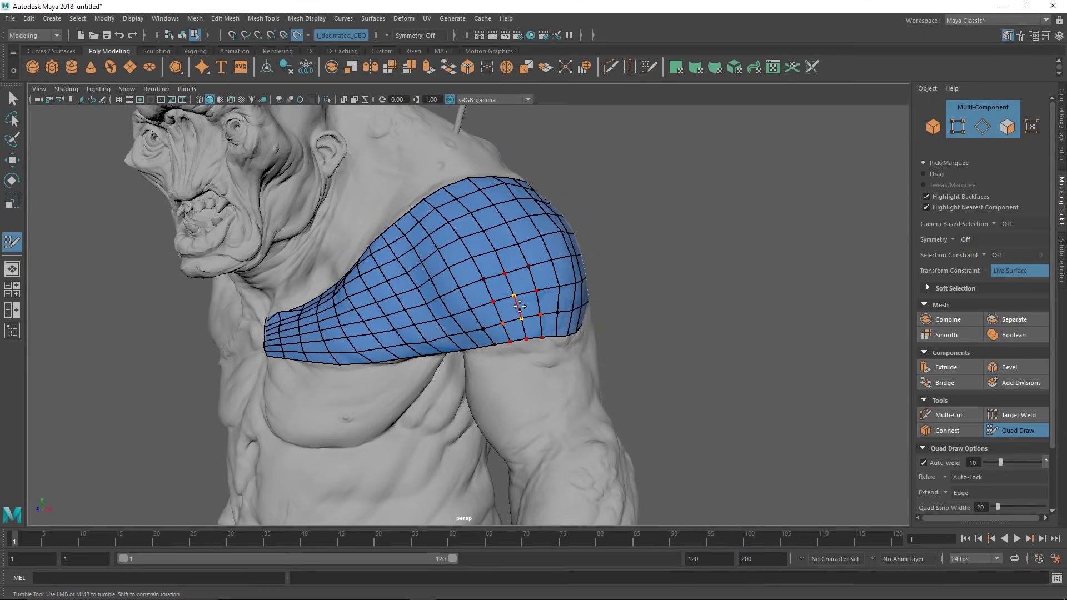
# Leave Quad Draw and try selecting a single vertex on the shoulder patch with the Move tool.
pyautogui.keyDown('alt'); pyautogui.moveTo(536, 238); pyautogui.dragTo(506, 279); pyautogui.keyUp('alt')
pyautogui.press('w')
pyautogui.press('F9')
pyautogui.click(487, 255)
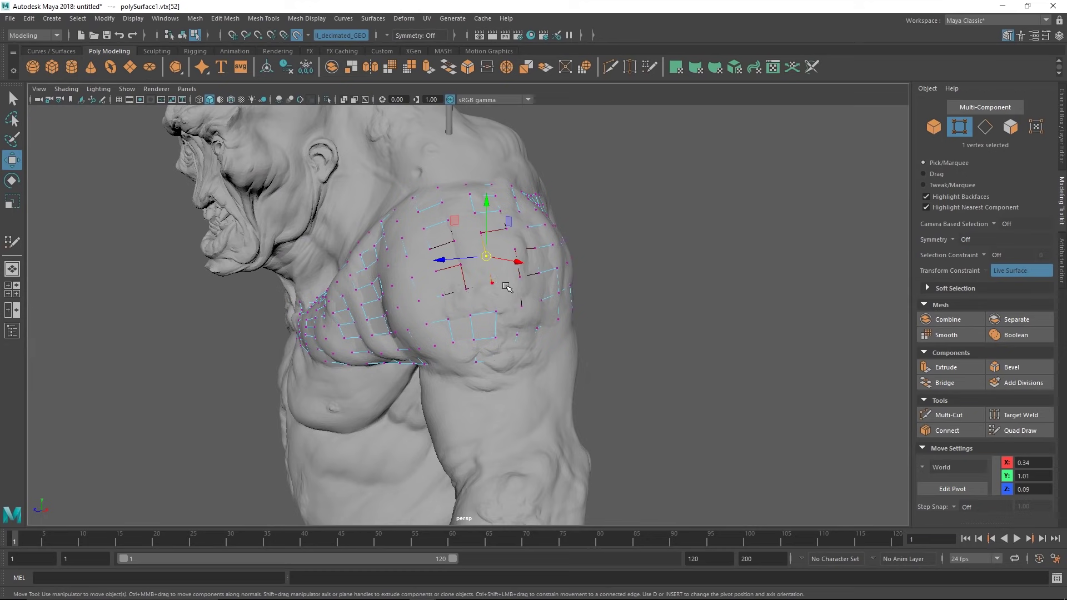
pyautogui.keyDown('alt'); pyautogui.moveTo(499, 286); pyautogui.dragTo(619, 214); pyautogui.keyUp('alt')
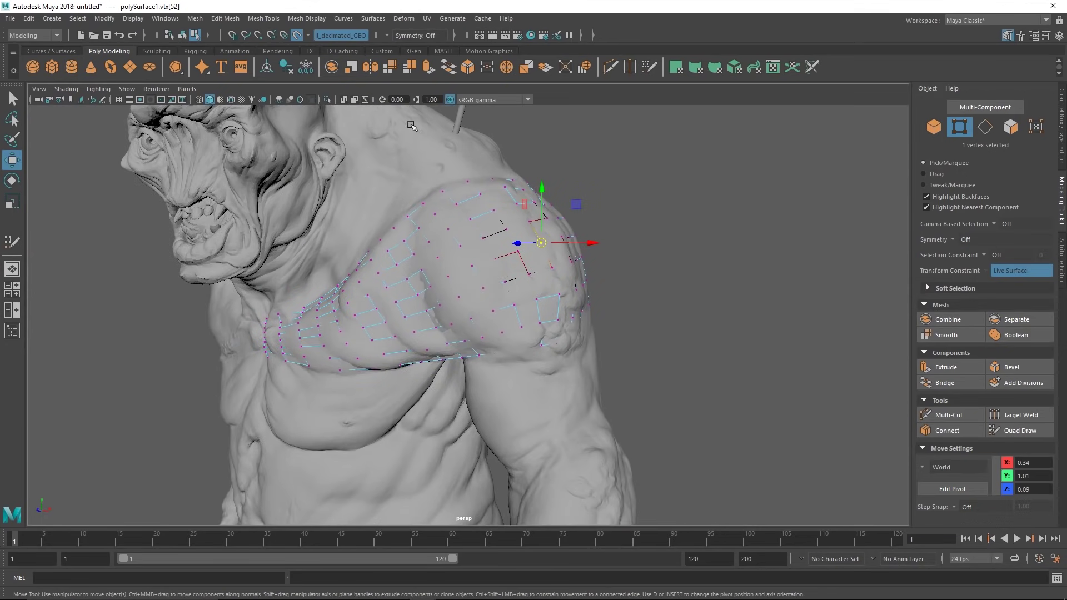
pyautogui.press('F8')
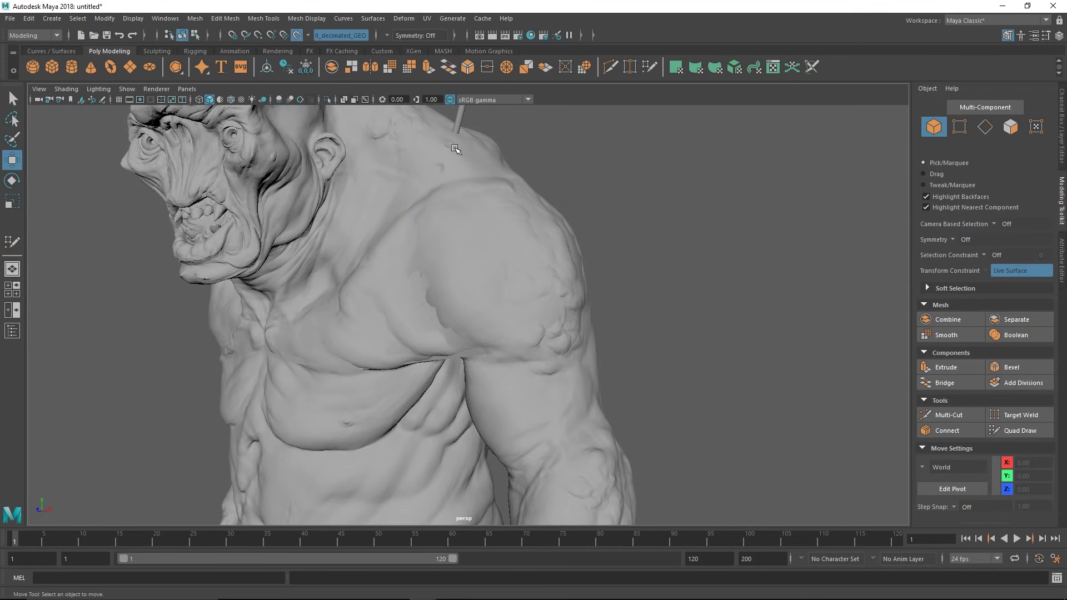
# Turn off the live surface, select the retopology patch and pick one of its shoulder vertices.
pyautogui.click(296, 35)
pyautogui.click(550, 279)
pyautogui.click(548, 311)
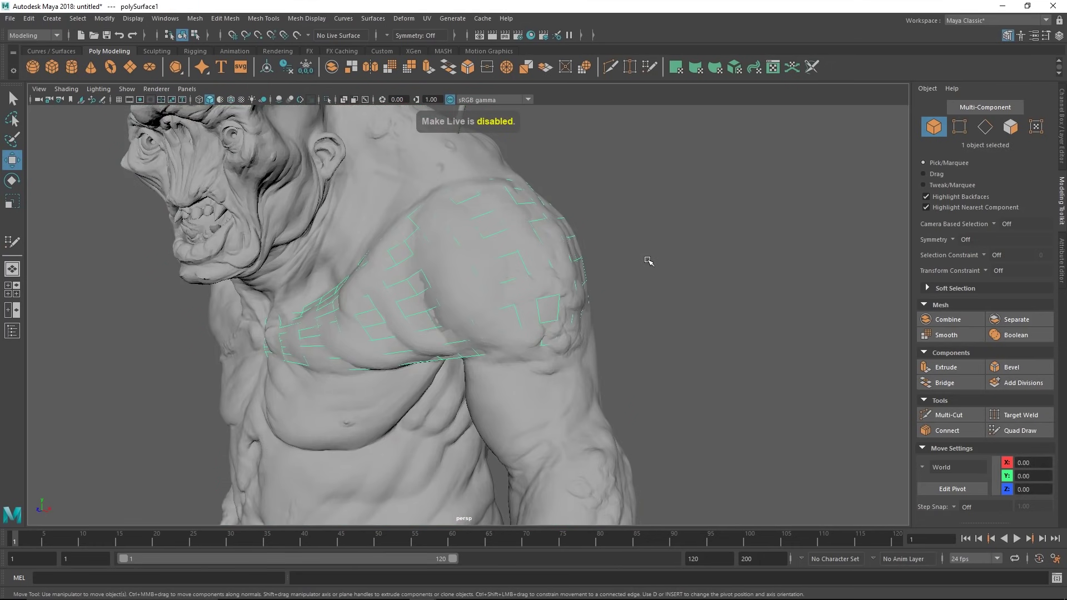
pyautogui.press('F9')
pyautogui.click(518, 252)
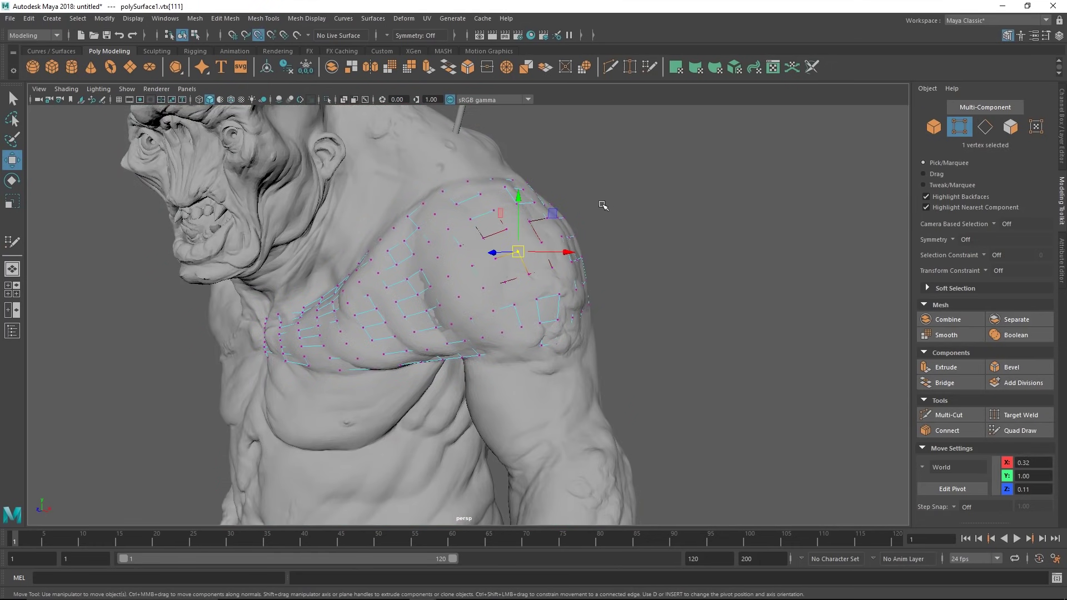
# Extrude four faces at the top of the shoulder patch and pull them outward from the body.
pyautogui.press('F11')
pyautogui.keyDown('alt'); pyautogui.moveTo(565, 276); pyautogui.dragTo(506, 162); pyautogui.keyUp('alt')
pyautogui.hotkey('ctrl', 'e')
pyautogui.press('w')
pyautogui.keyDown('alt'); pyautogui.moveTo(514, 186); pyautogui.dragTo(510, 315, button='middle'); pyautogui.keyUp('alt')
pyautogui.keyDown('alt'); pyautogui.moveTo(509, 316); pyautogui.dragTo(489, 279); pyautogui.keyUp('alt')
pyautogui.moveTo(455, 228); pyautogui.dragTo(615, 235)
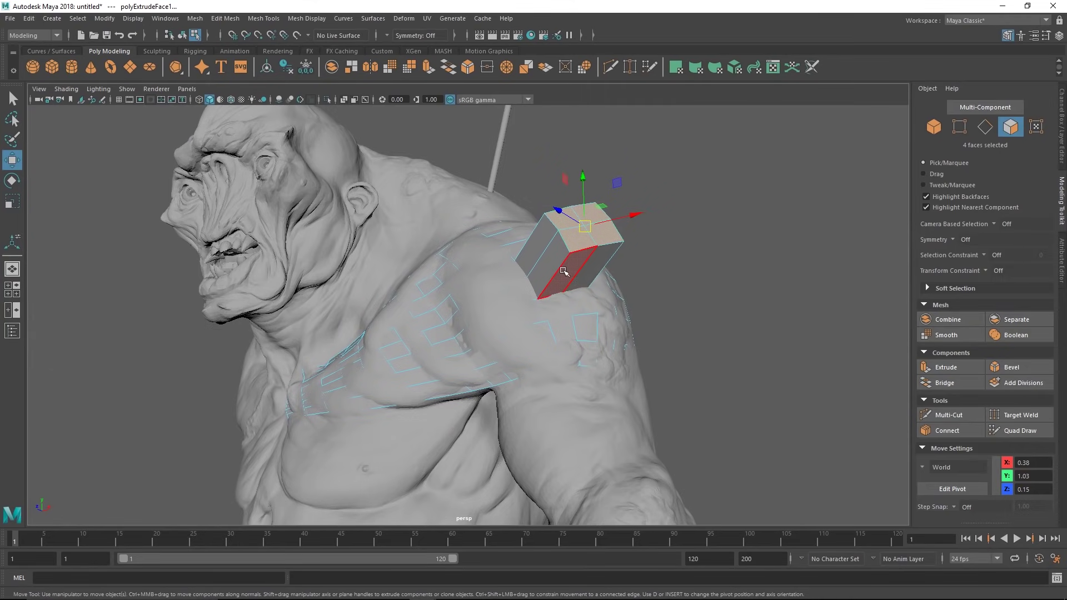
pyautogui.keyDown('alt'); pyautogui.moveTo(563, 272); pyautogui.dragTo(597, 274); pyautogui.keyUp('alt')
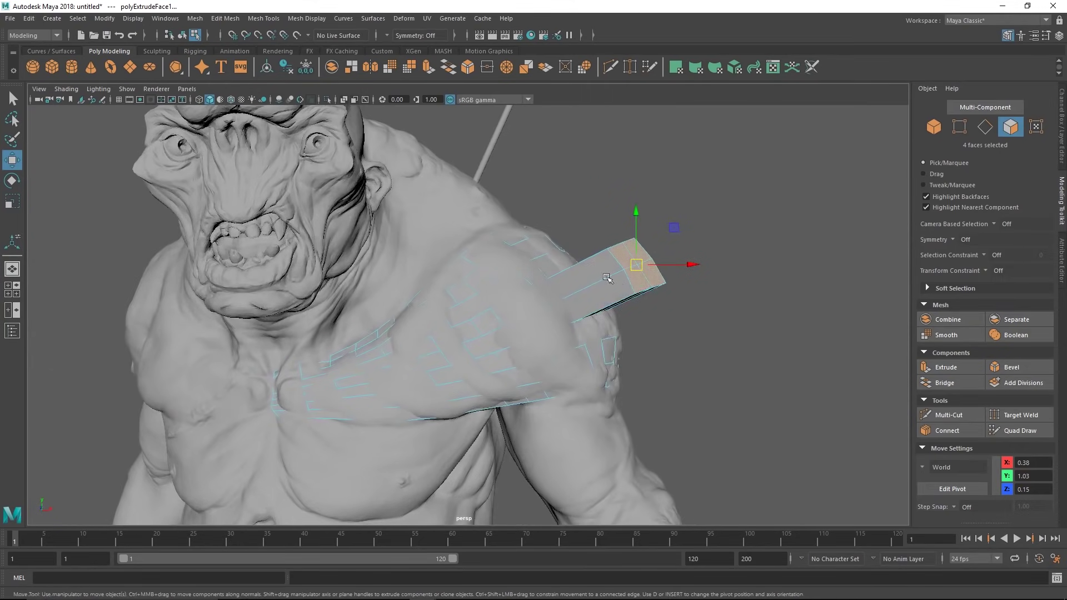
# Examine the sculpted eye, ear and jaw folds of the troll's head from the front and side.
pyautogui.keyDown('alt'); pyautogui.moveTo(434, 231); pyautogui.dragTo(525, 312, button='middle'); pyautogui.keyUp('alt')
pyautogui.keyDown('alt'); pyautogui.moveTo(525, 312); pyautogui.dragTo(492, 325, button='right'); pyautogui.keyUp('alt')
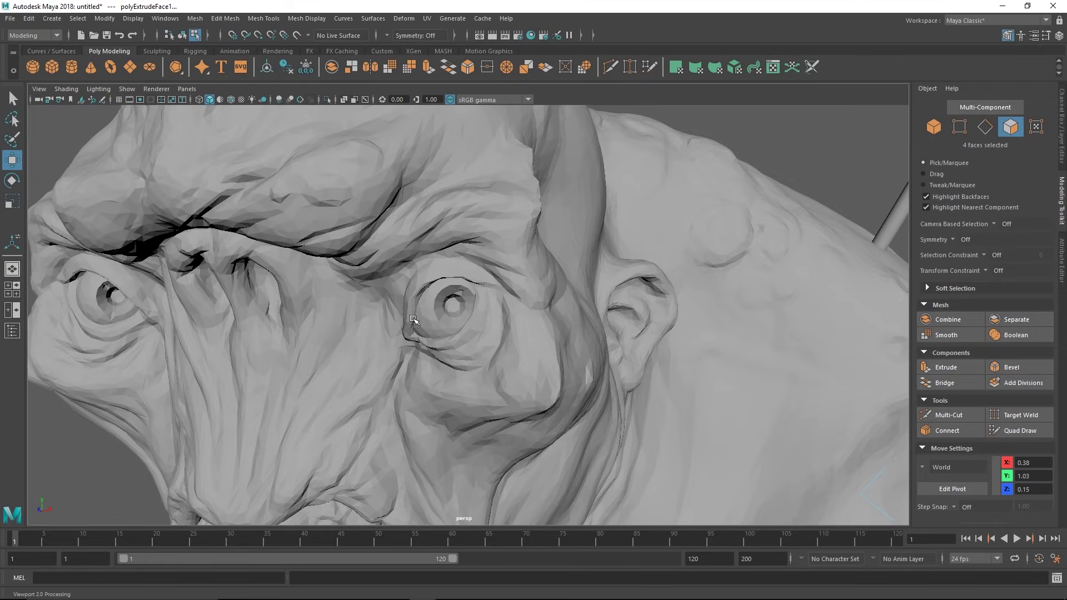
pyautogui.keyDown('alt'); pyautogui.moveTo(454, 338); pyautogui.dragTo(324, 340); pyautogui.keyUp('alt')
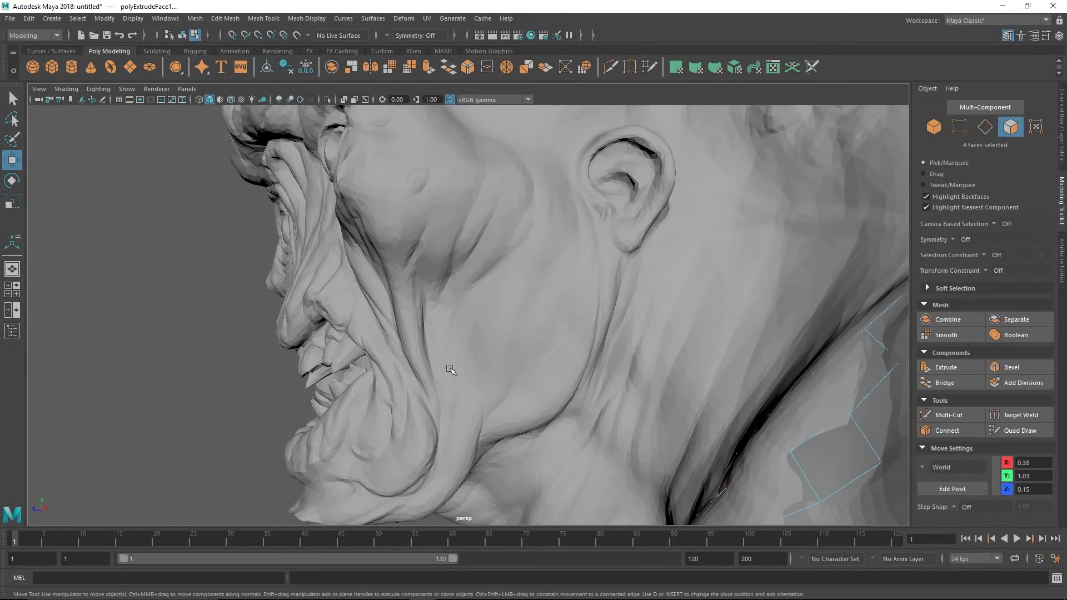
pyautogui.keyDown('alt'); pyautogui.moveTo(494, 375); pyautogui.dragTo(462, 328, button='right'); pyautogui.keyUp('alt')
pyautogui.keyDown('alt'); pyautogui.moveTo(462, 329); pyautogui.dragTo(561, 364); pyautogui.keyUp('alt')
pyautogui.keyDown('alt'); pyautogui.moveTo(561, 364); pyautogui.dragTo(523, 291, button='middle'); pyautogui.keyUp('alt')
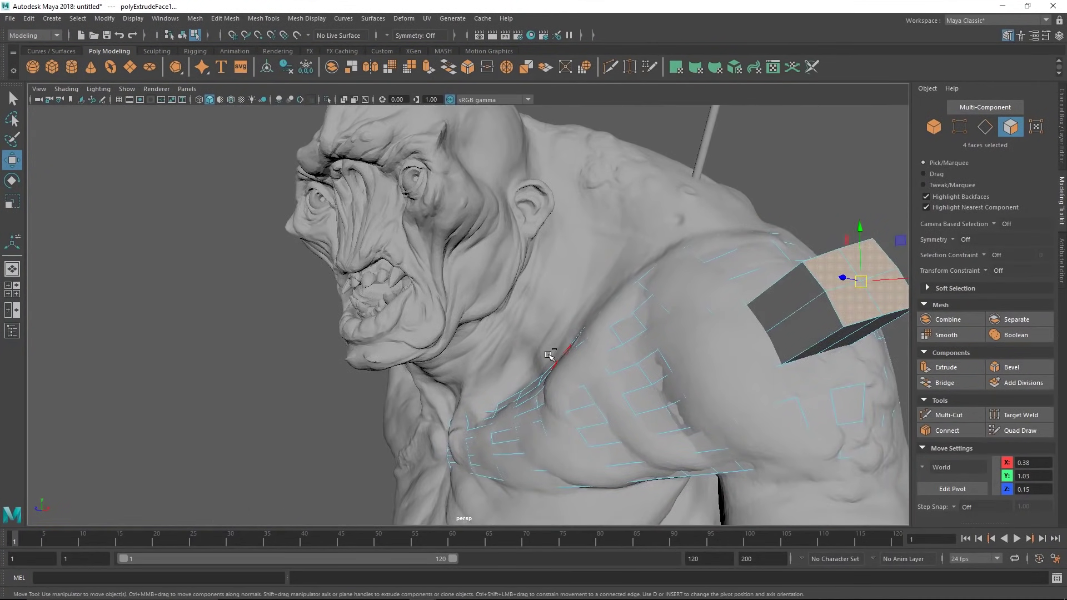
# Undo the face extrusion, make the cave troll sculpt live again and resume Quad Draw on the patch.
pyautogui.hotkey('ctrl', 'z')
pyautogui.click(1018, 431)
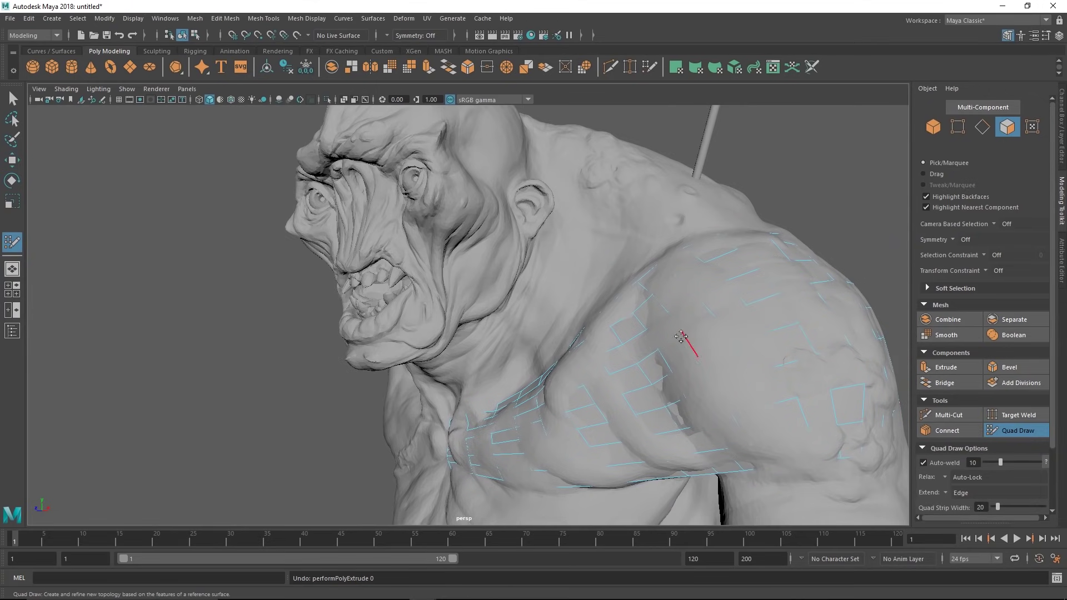
pyautogui.press('q')
pyautogui.moveTo(456, 251); pyautogui.dragTo(481, 227, button='right')
pyautogui.click(483, 222)
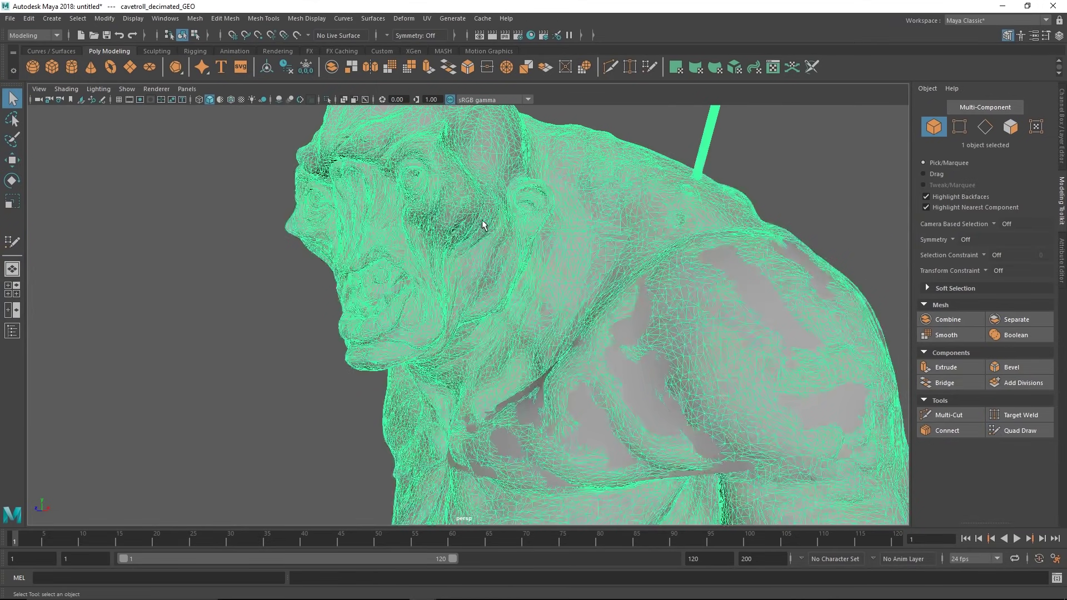
pyautogui.click(298, 35)
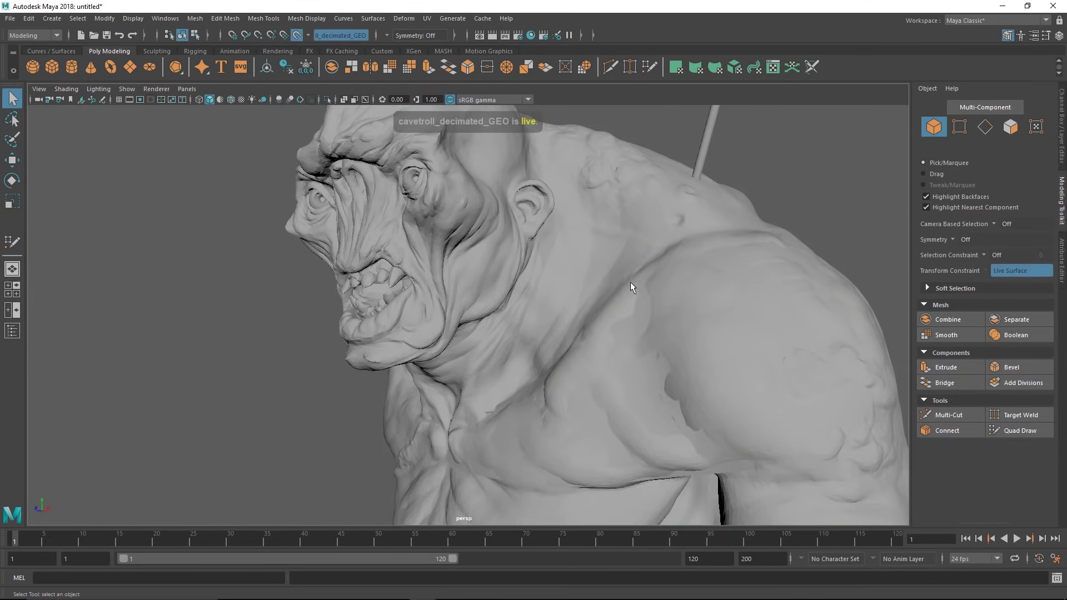
pyautogui.click(661, 420)
pyautogui.click(1023, 431)
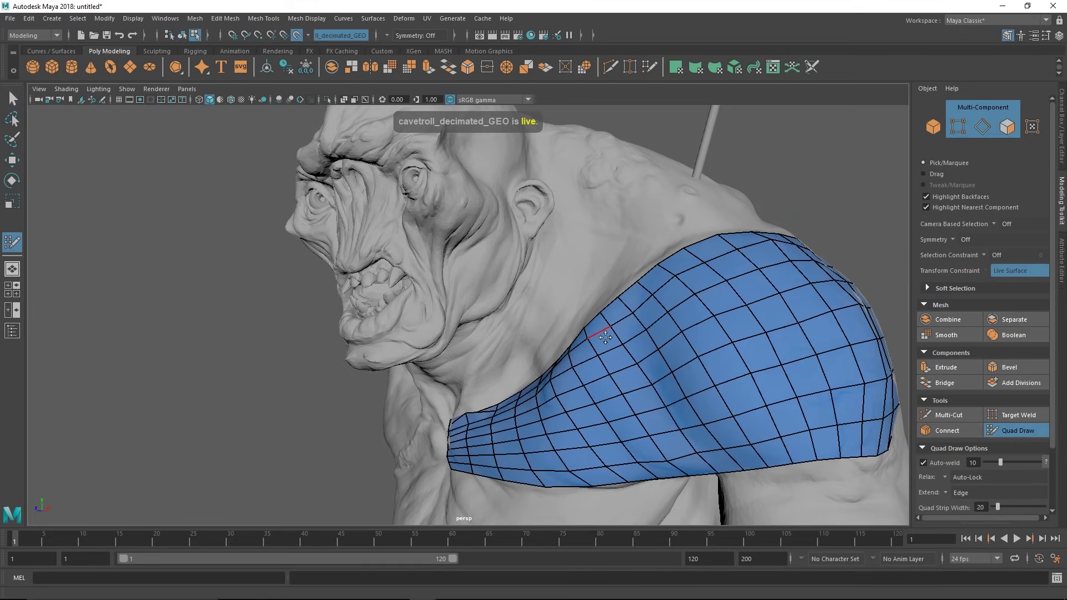
pyautogui.keyDown('alt'); pyautogui.moveTo(598, 341); pyautogui.dragTo(617, 309); pyautogui.keyUp('alt')
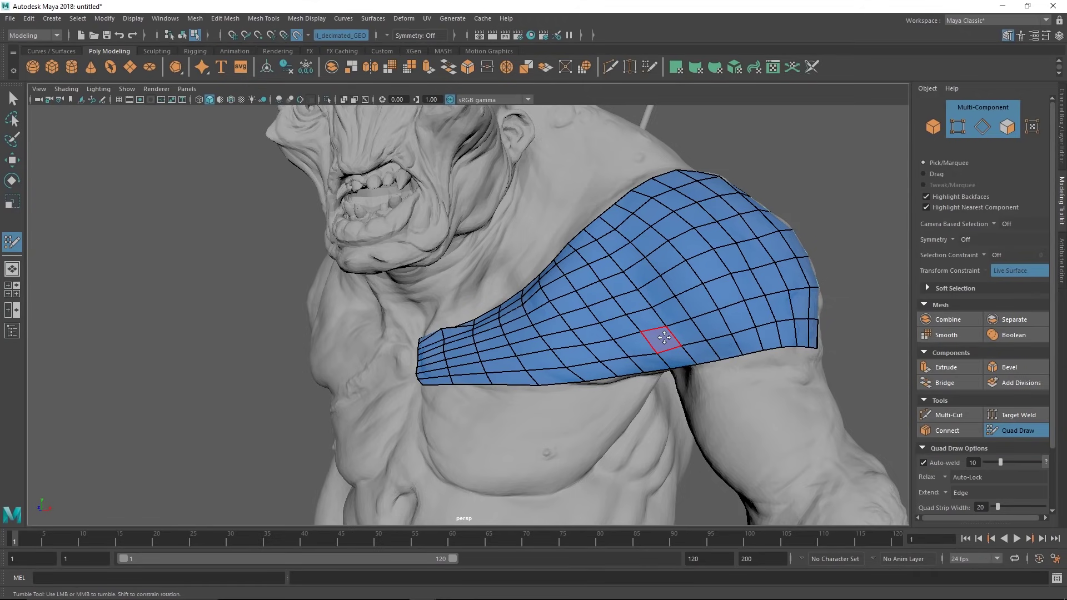
pyautogui.keyDown('alt'); pyautogui.moveTo(669, 310); pyautogui.dragTo(674, 319); pyautogui.keyUp('alt')
pyautogui.keyDown('alt'); pyautogui.moveTo(674, 319); pyautogui.dragTo(645, 309, button='right'); pyautogui.keyUp('alt')
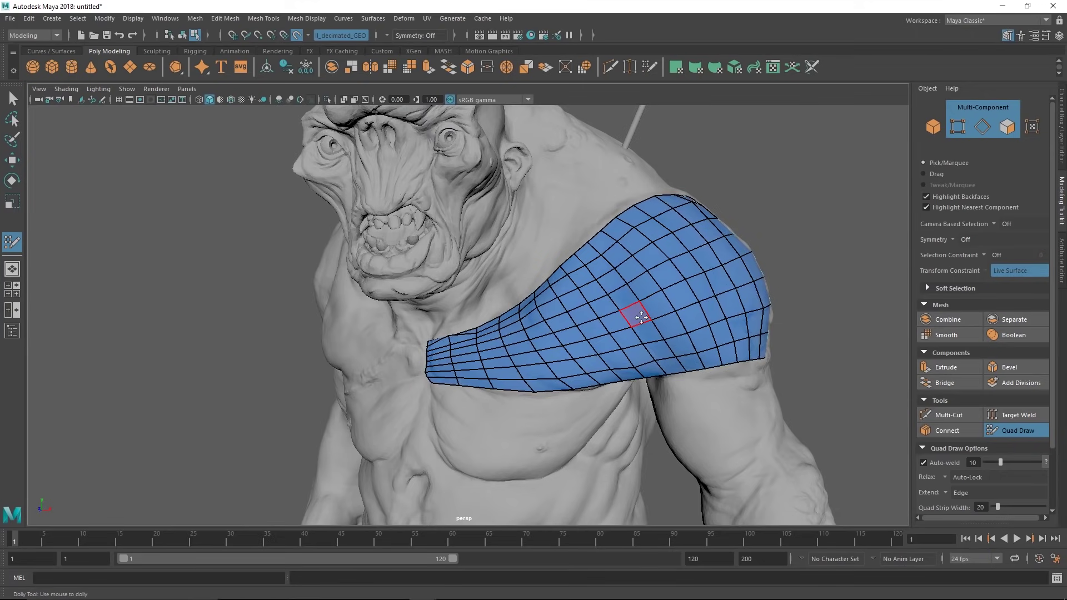
pyautogui.moveTo(666, 276)
pyautogui.keyDown('alt'); pyautogui.mouseDown(button='right')
pyautogui.moveTo(655, 285)
pyautogui.moveTo(670, 297)
pyautogui.mouseUp(button='right'); pyautogui.keyUp('alt')
pyautogui.keyDown('alt'); pyautogui.moveTo(695, 310); pyautogui.dragTo(664, 314); pyautogui.keyUp('alt')
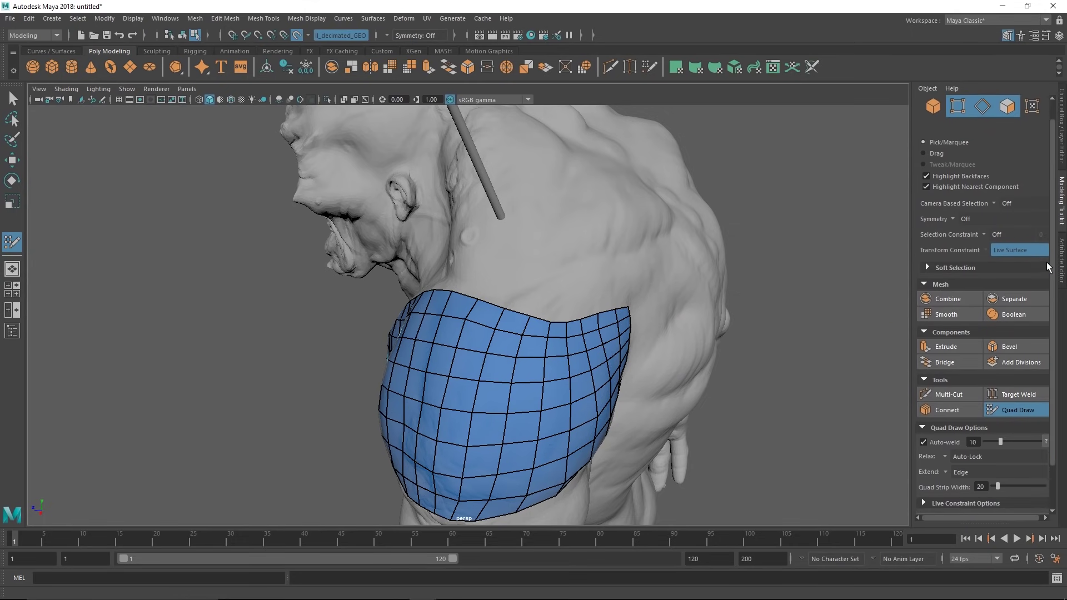
# Review the list of Quad Draw keyboard and mouse shortcuts for working outside and inside the quad mesh.
pyautogui.scroll(-2, 1049, 275)
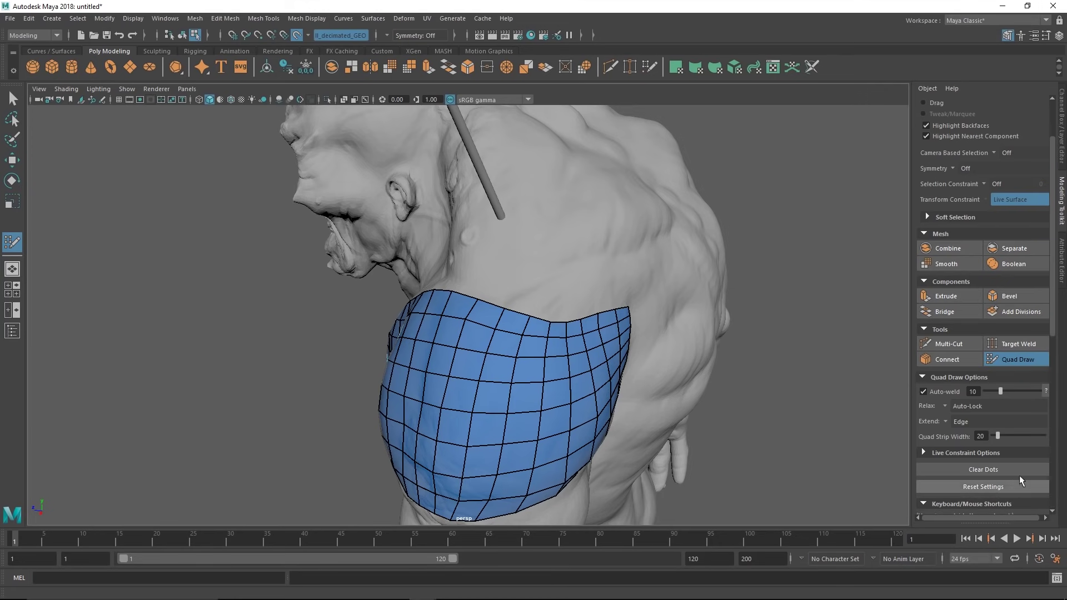
pyautogui.scroll(-12, 1039, 486)
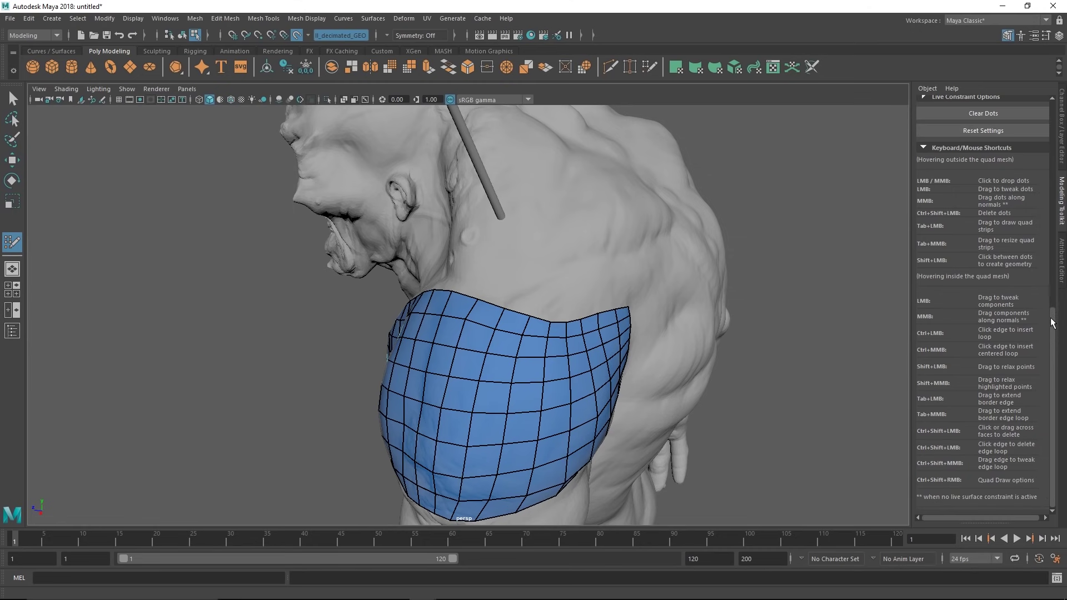
pyautogui.moveTo(1051, 334); pyautogui.dragTo(1050, 367)
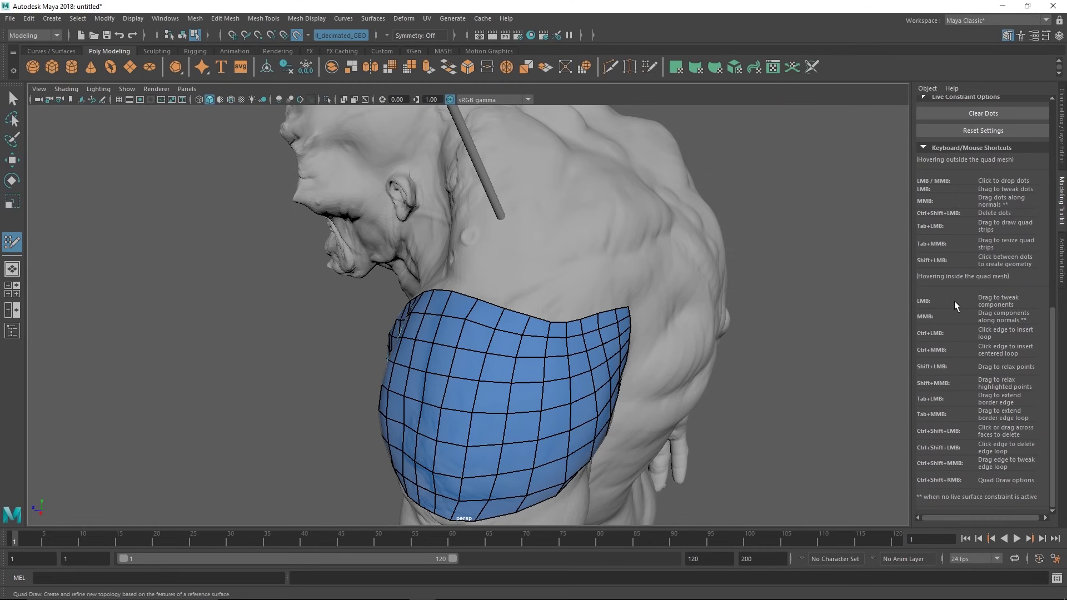
pyautogui.scroll(3, 1050, 353)
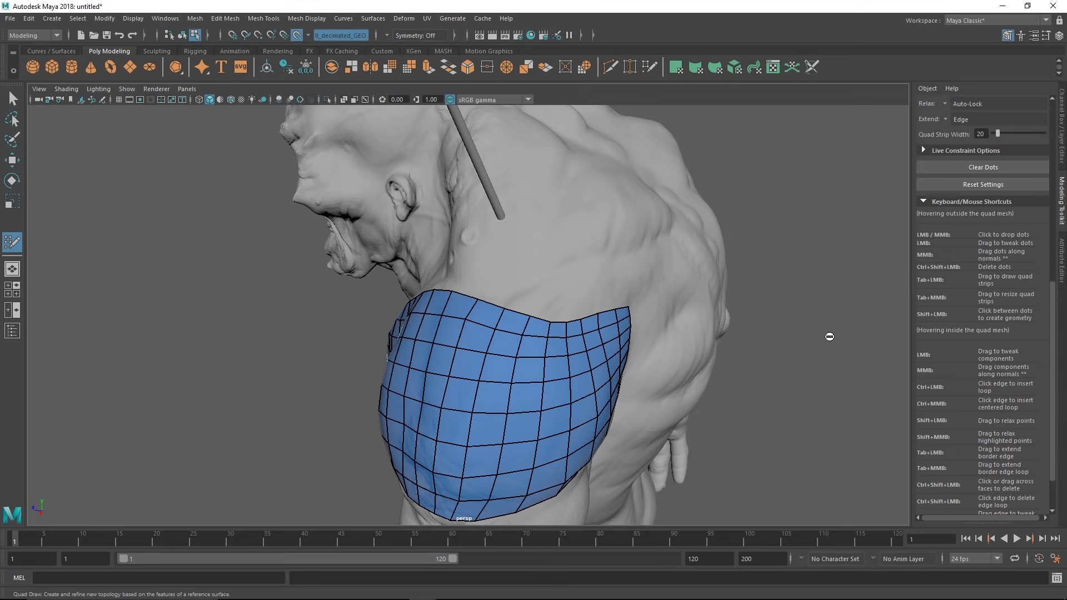
pyautogui.moveTo(776, 343)
pyautogui.keyDown('alt'); pyautogui.mouseDown()
pyautogui.moveTo(554, 350)
pyautogui.moveTo(604, 346)
pyautogui.mouseUp(); pyautogui.keyUp('alt')
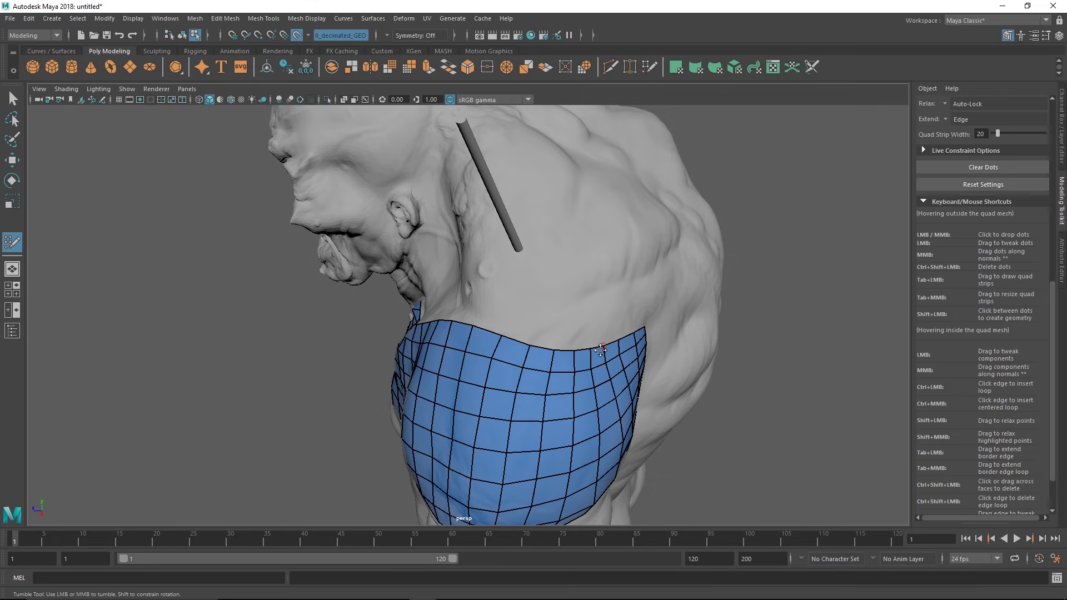
pyautogui.keyDown('alt'); pyautogui.moveTo(507, 340); pyautogui.dragTo(555, 344); pyautogui.keyUp('alt')
pyautogui.keyDown('alt'); pyautogui.moveTo(555, 344); pyautogui.dragTo(540, 359, button='middle'); pyautogui.keyUp('alt')
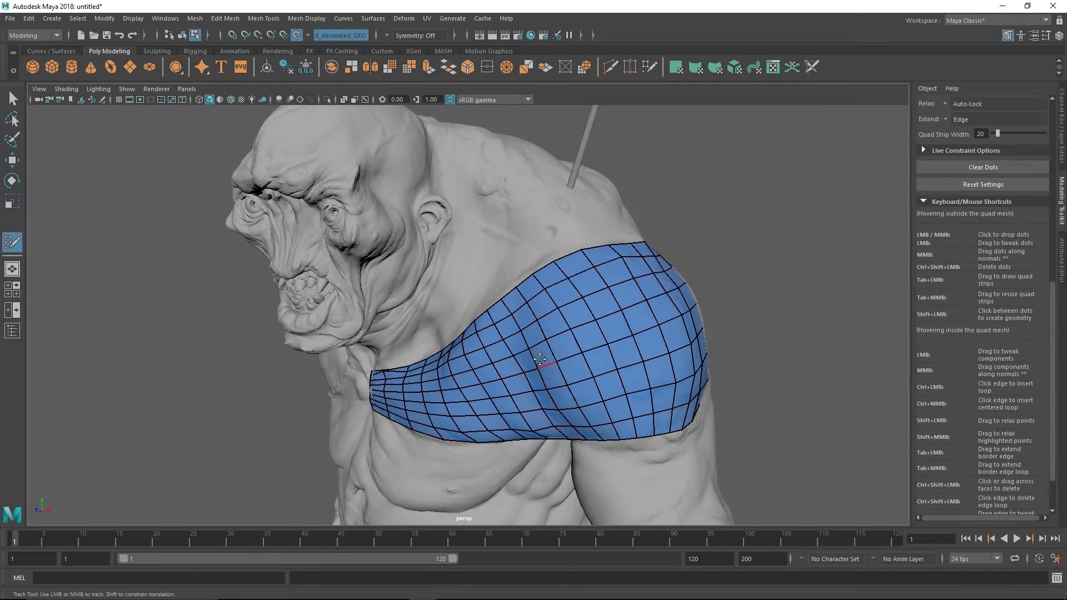
pyautogui.moveTo(539, 360)
pyautogui.keyDown('alt'); pyautogui.mouseDown()
pyautogui.moveTo(583, 356)
pyautogui.moveTo(514, 350)
pyautogui.moveTo(557, 367)
pyautogui.mouseUp(); pyautogui.keyUp('alt')
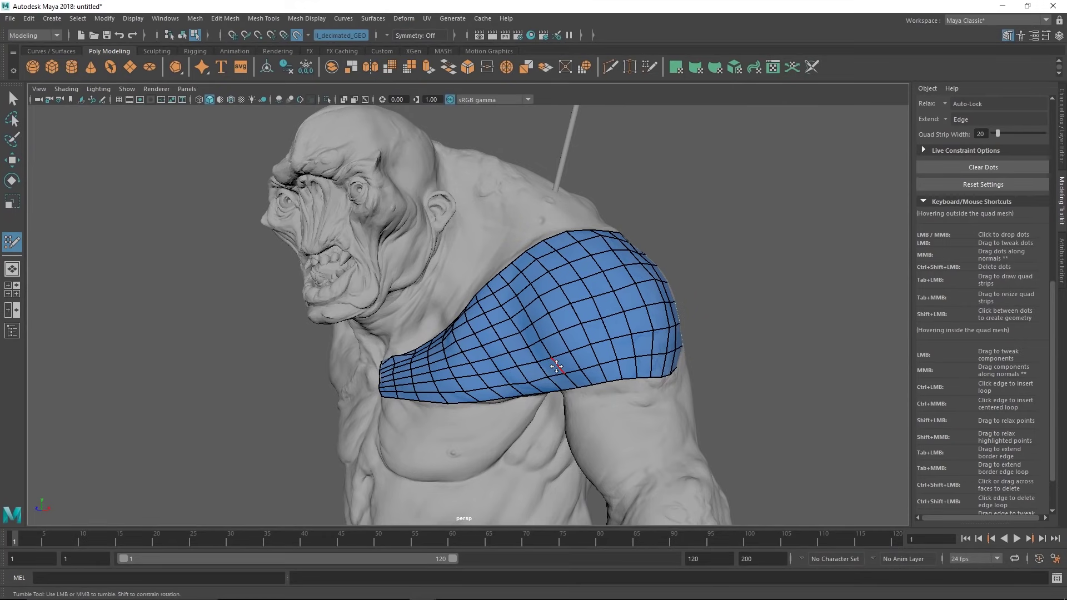